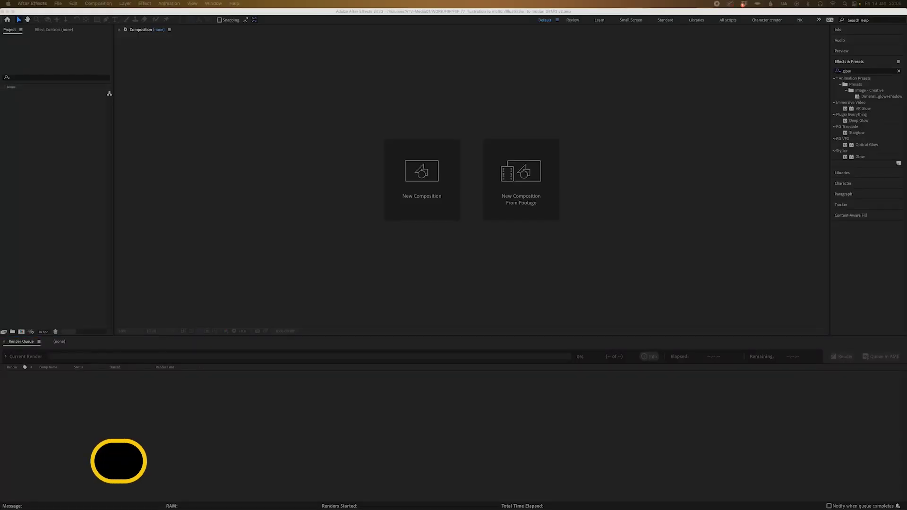
Step: Import Oasis_Wide.psd into the project as a layered composition
left_click_drag(411, 195, 58, 178)
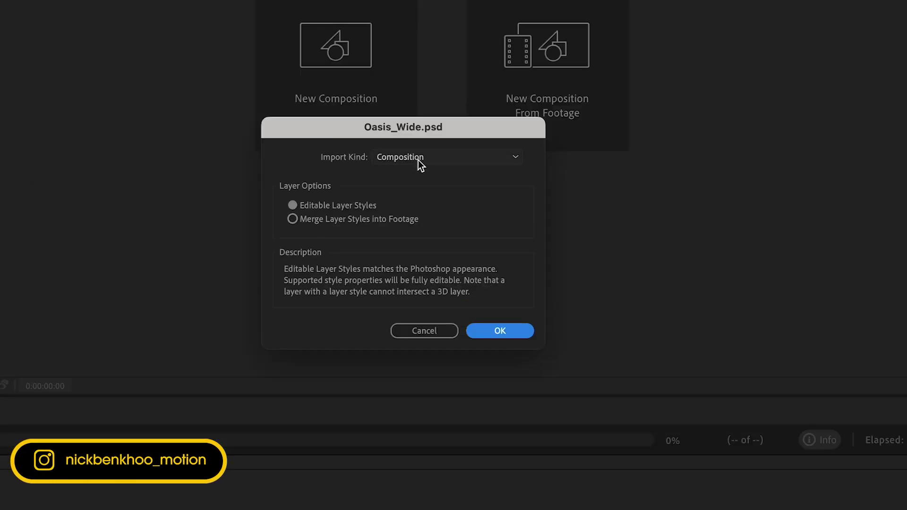
left_click(418, 160)
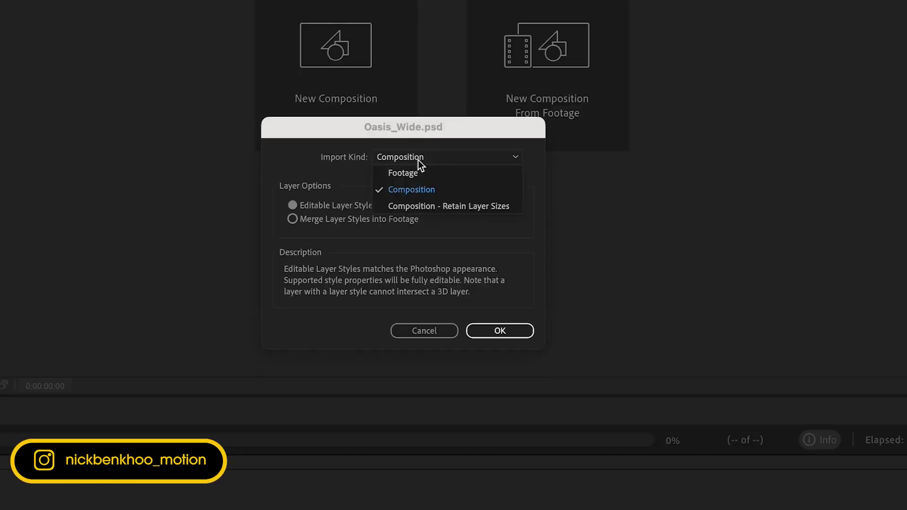
left_click(428, 193)
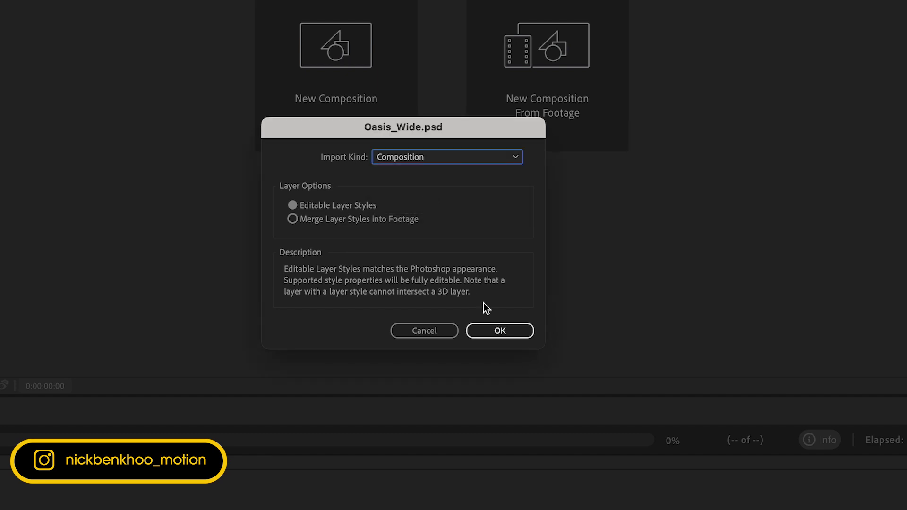
left_click(501, 330)
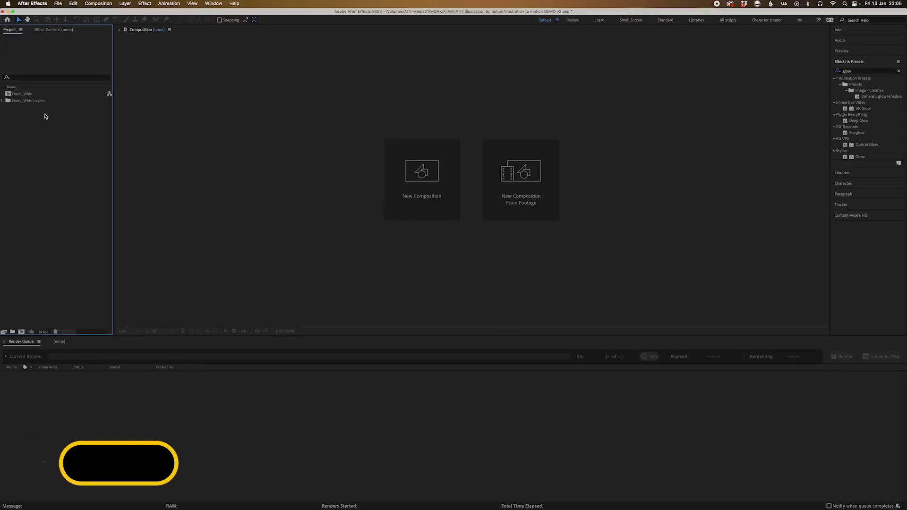
Step: Open the Oasis_Wide composition and move the current time to about three seconds
double_click(32, 94)
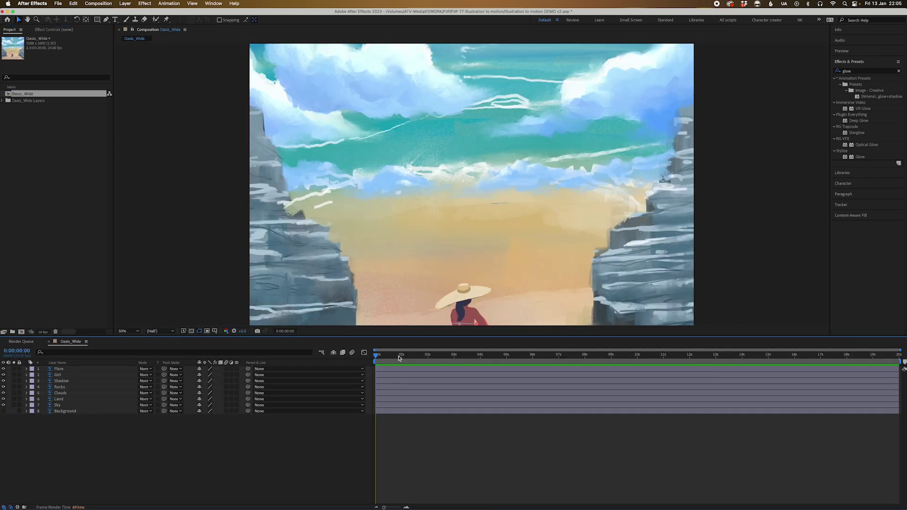
left_click_drag(399, 357, 464, 354)
scroll(470, 267, "down", 2)
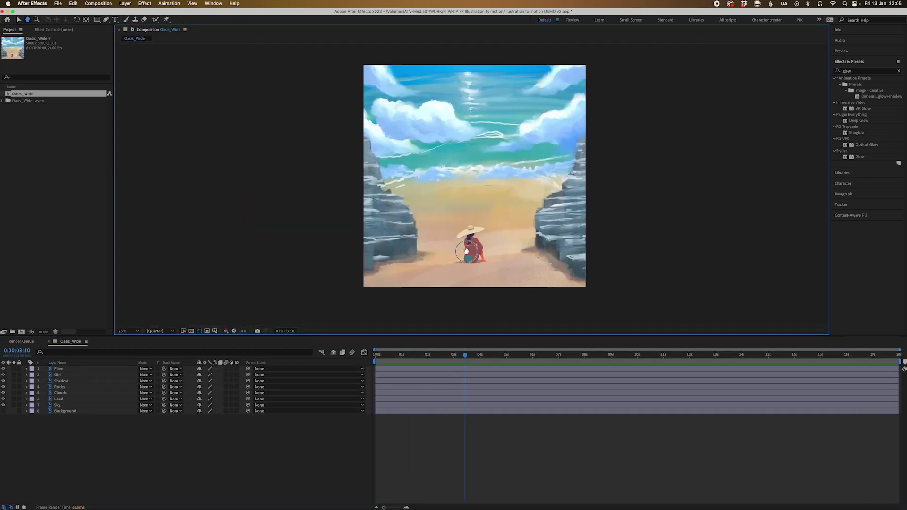
left_click_drag(468, 251, 448, 259)
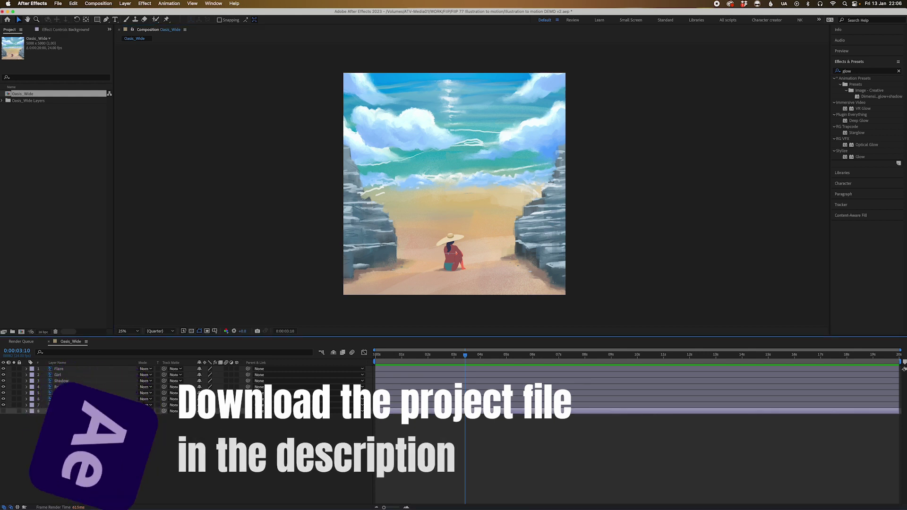
Step: Delete the Background layer and select the remaining seven layers, Flare through Sky
left_click(77, 412)
key("Delete")
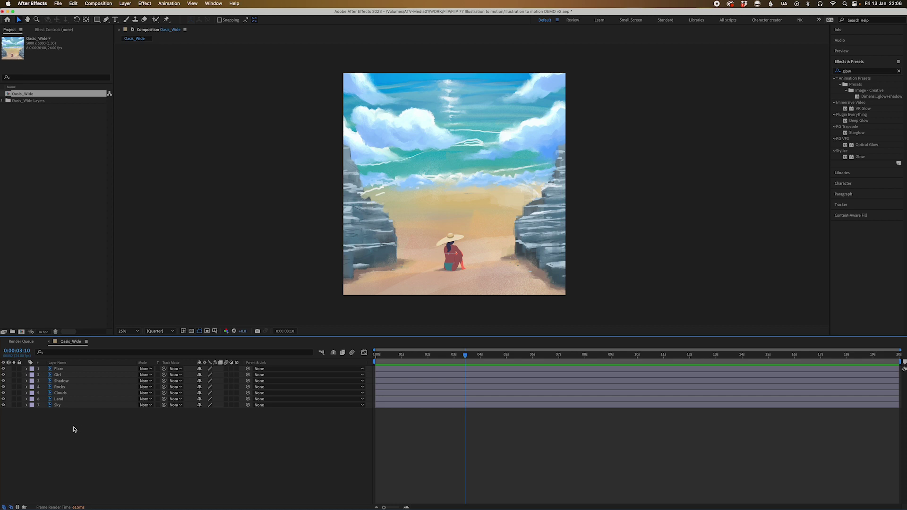
left_click(65, 369)
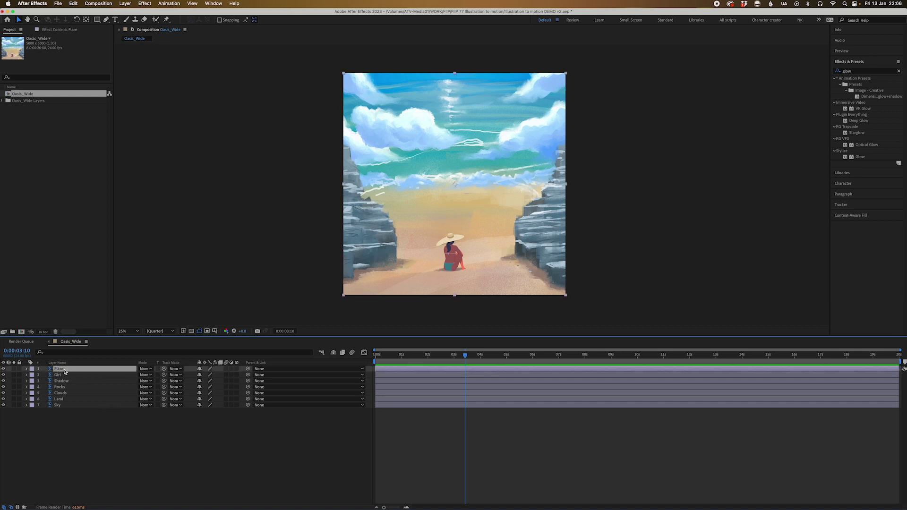
left_click(60, 405, "shift")
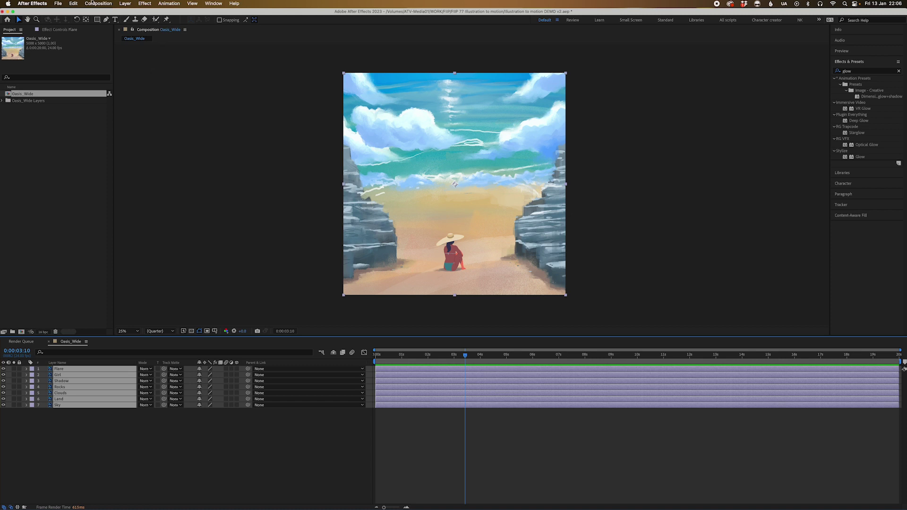
left_click(108, 6)
Step: Name the composition 'Beach Scene' and set its size to 1920 × 1920 px
left_click(110, 29)
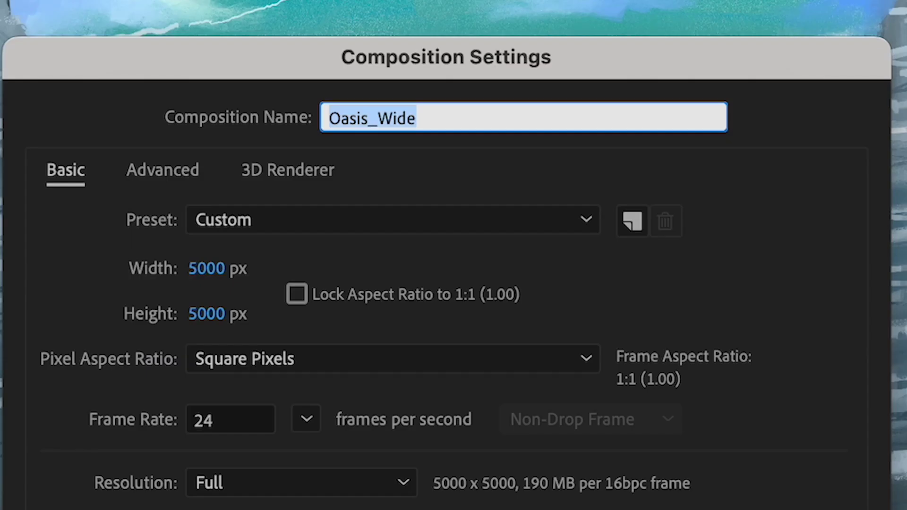
type("BEa")
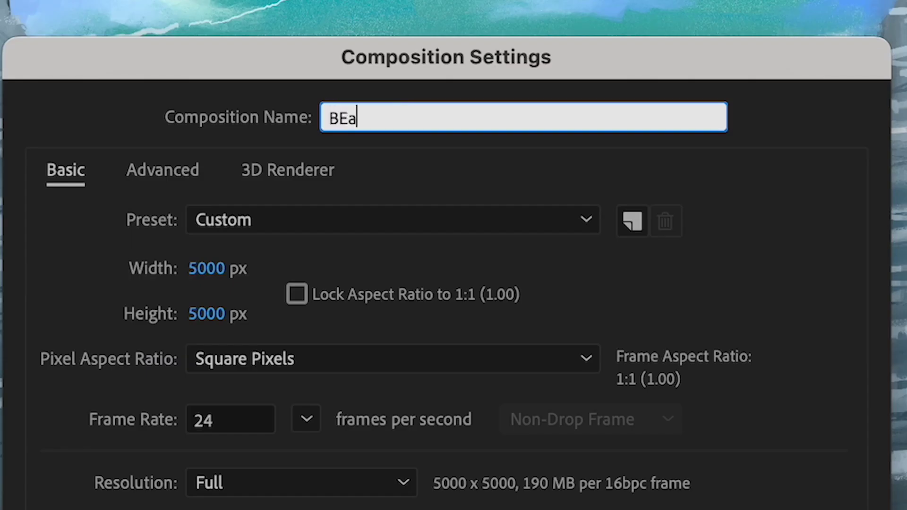
type("ch sc")
key("BackSpace")
key("BackSpace")
key("BackSpace")
key("BackSpace")
key("BackSpace")
type("Beach ")
type("Scene")
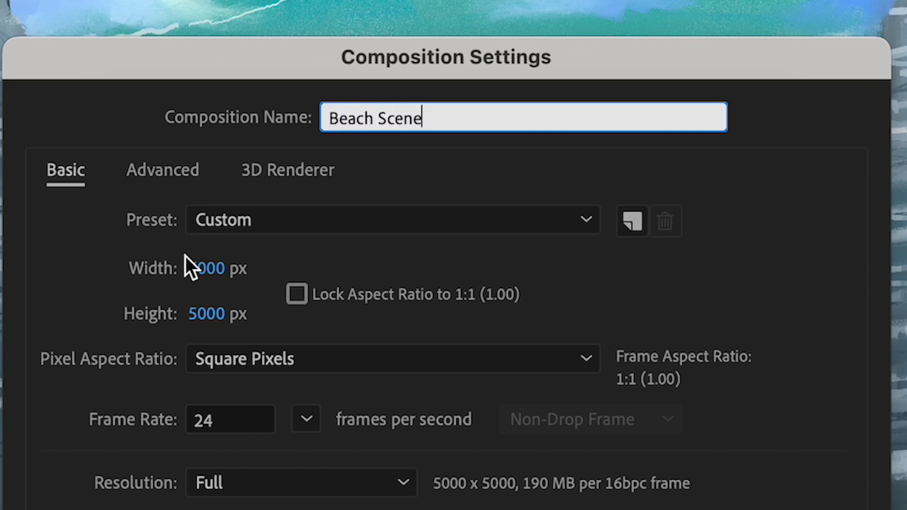
left_click(195, 266)
type("1920")
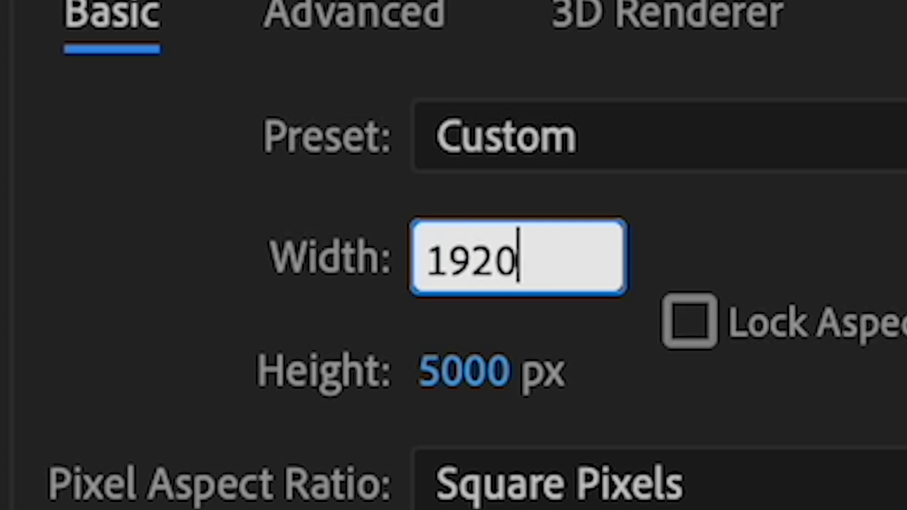
key("Tab")
type("1920")
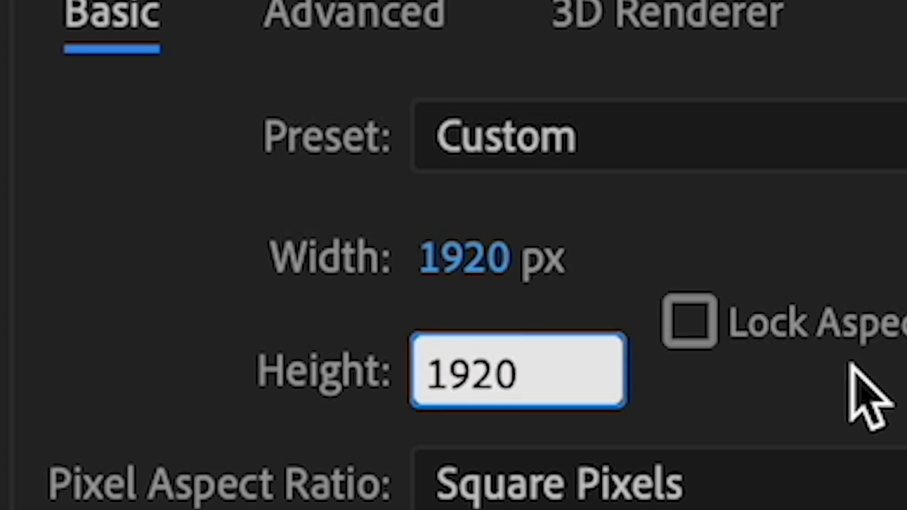
left_click(322, 242)
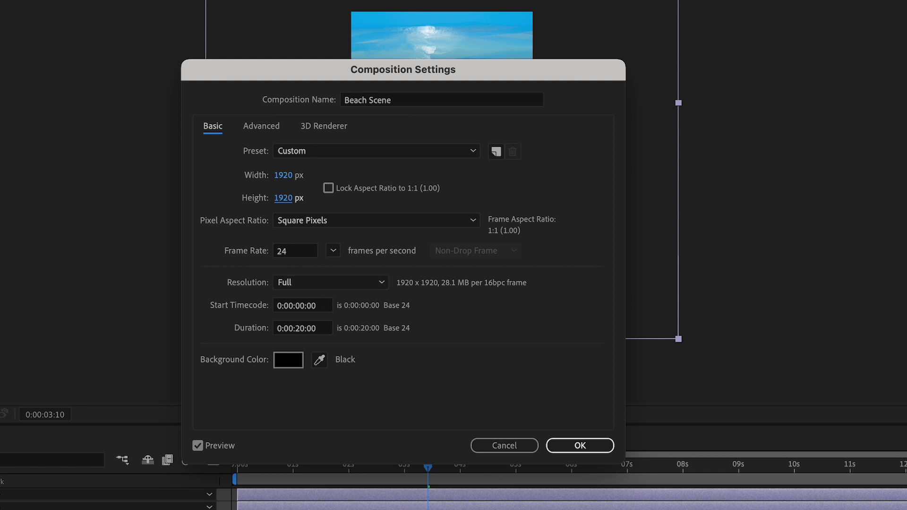
left_click(592, 443)
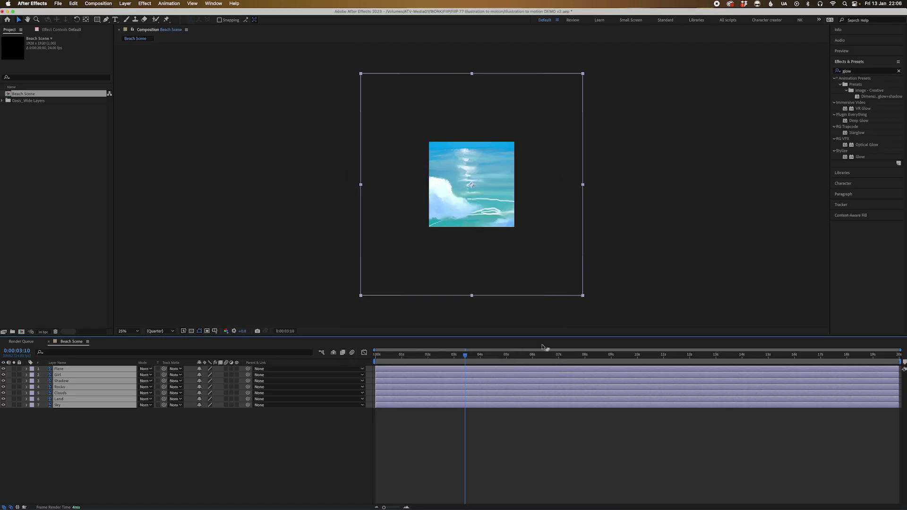
Step: Scale all seven layers to fill the composition with Fit to Comp
left_click(215, 436)
key("super+a")
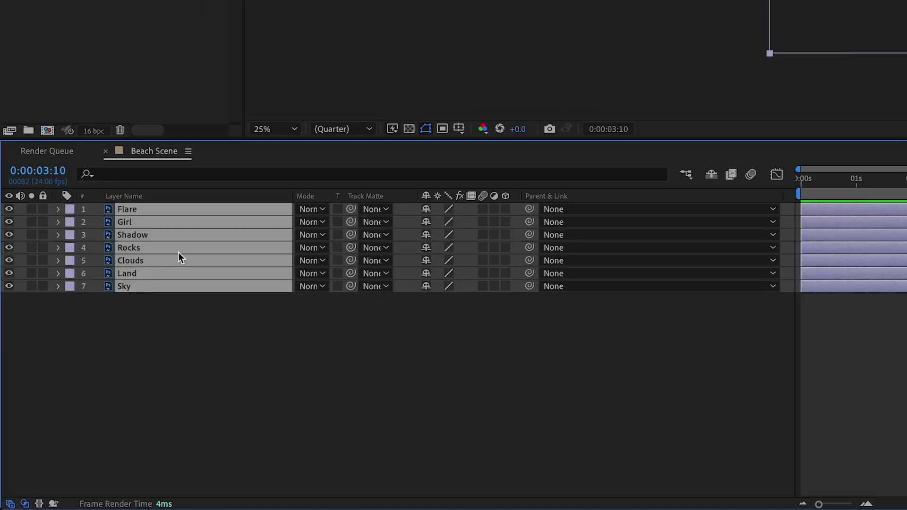
right_click(141, 204)
mouse_move(175, 113)
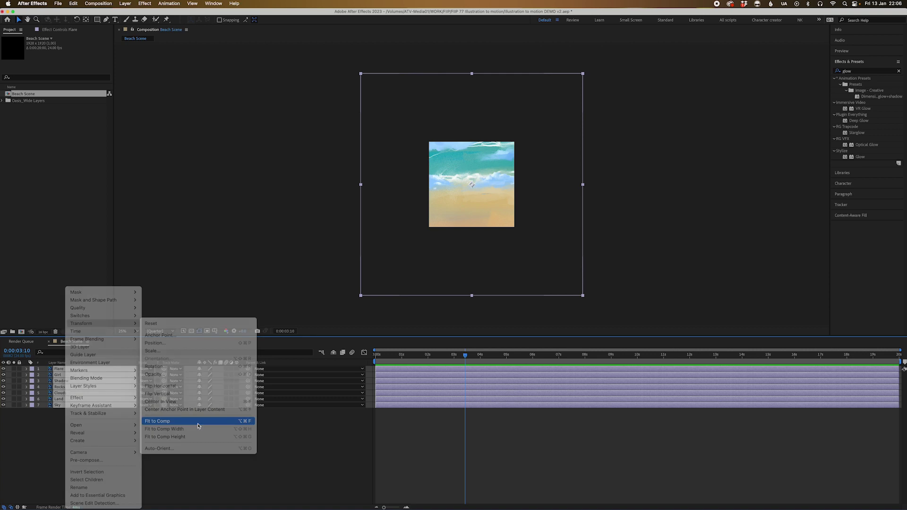
left_click(423, 327)
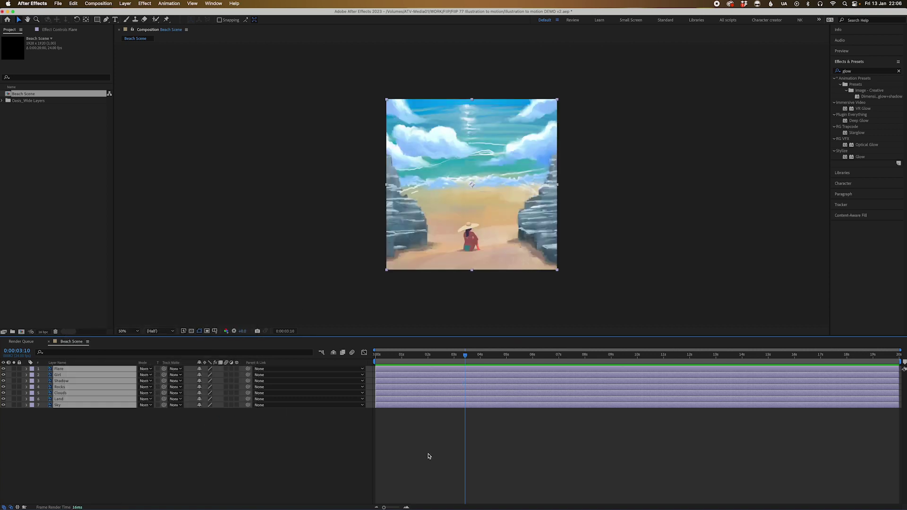
left_click(428, 455)
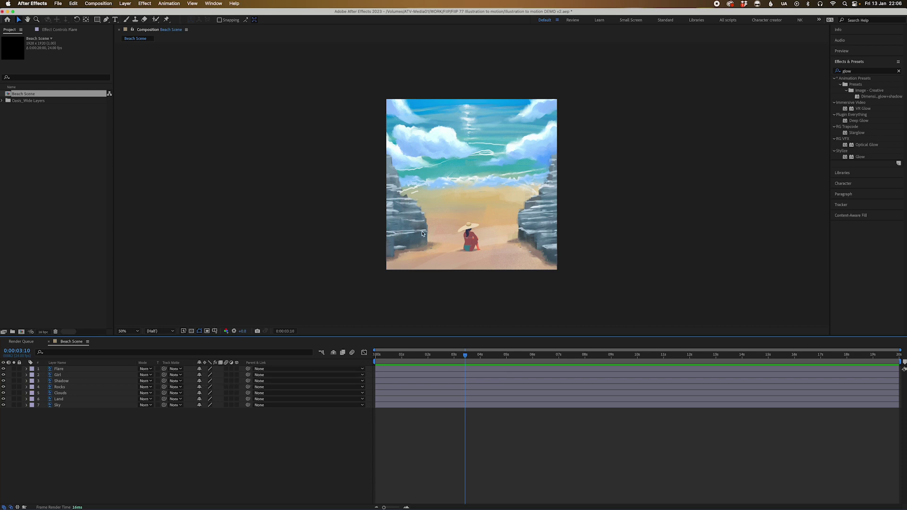
Step: Change the composition height again, then refit all seven layers with Fit to Comp
left_click(107, 4)
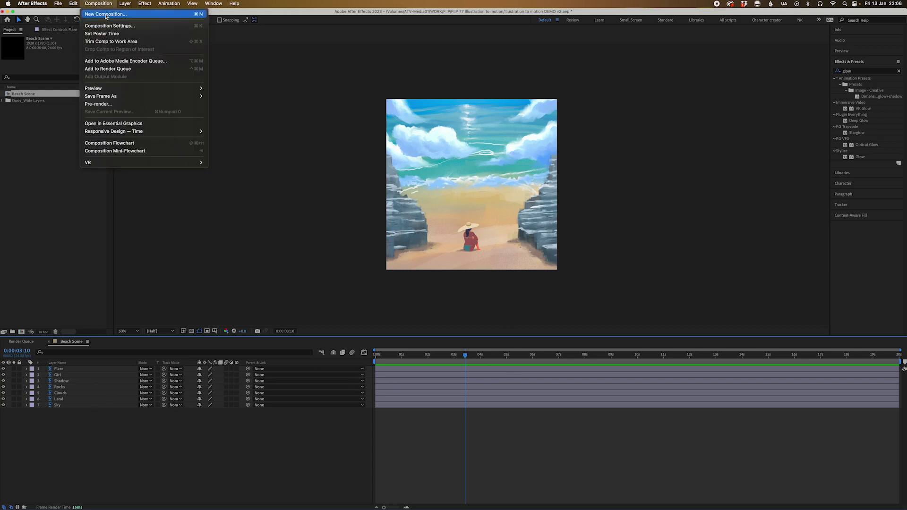
left_click(109, 26)
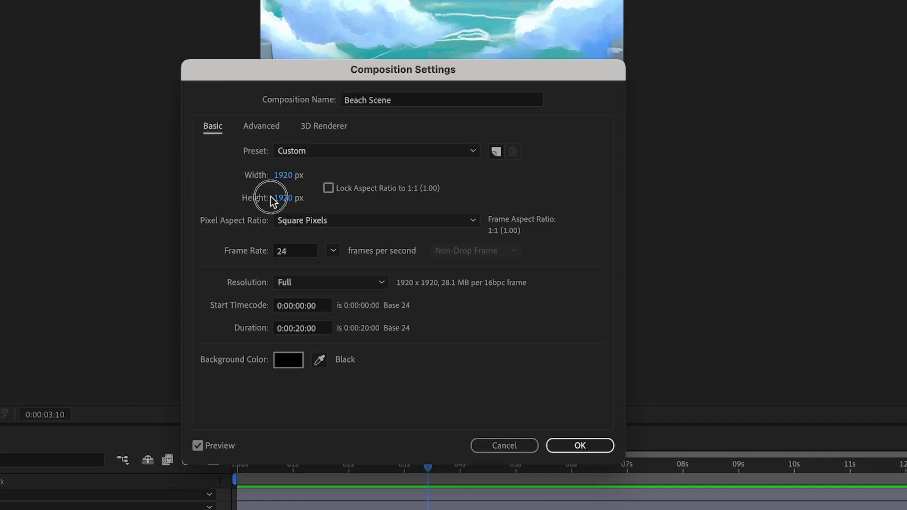
left_click(284, 197)
type("1080")
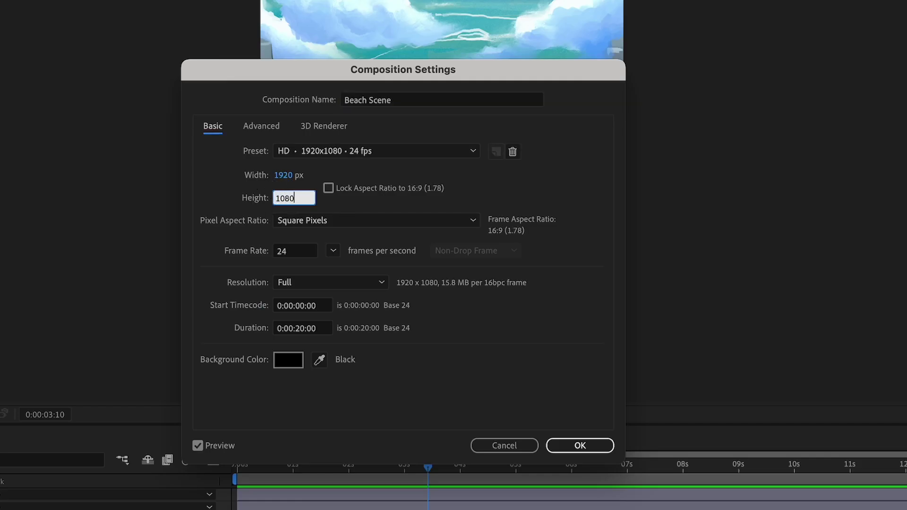
left_click(563, 446)
left_click(141, 210)
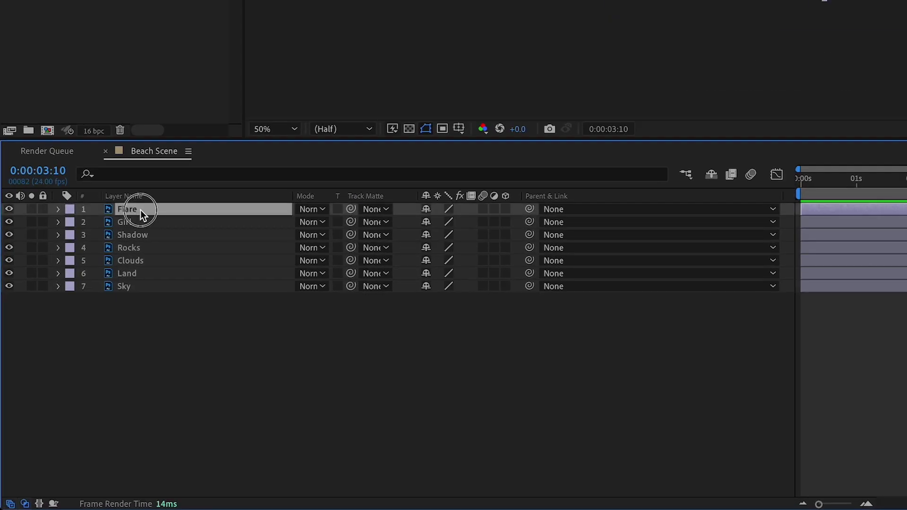
left_click(134, 286, "shift")
right_click(140, 213)
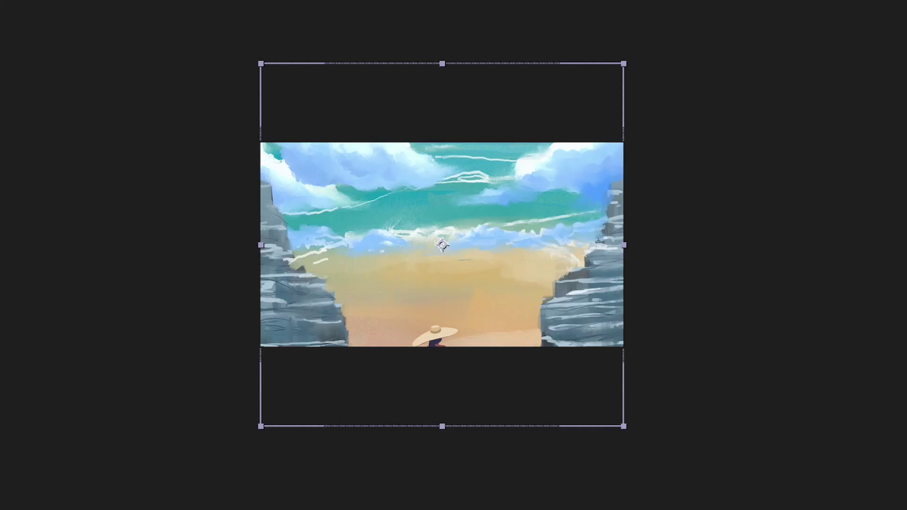
left_click(335, 320)
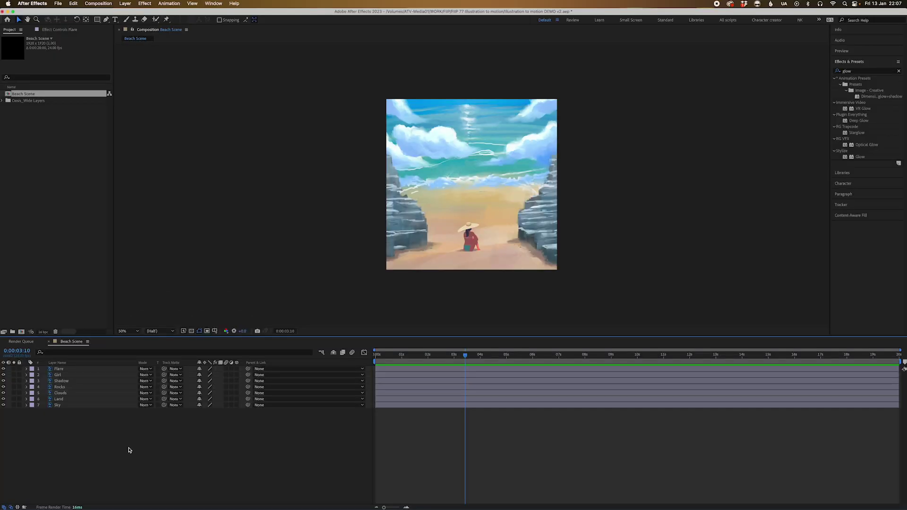
Step: Preview the land layer solo, then show all layers again
left_click(60, 400)
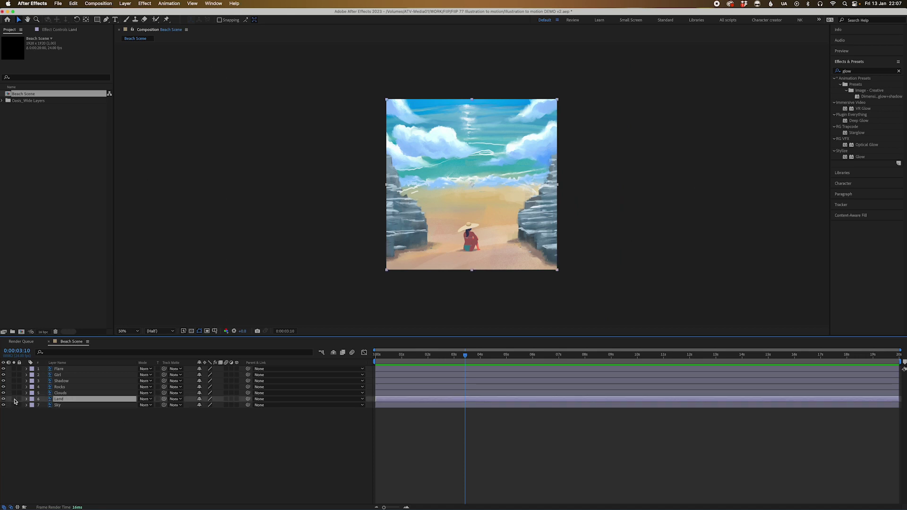
left_click(14, 400)
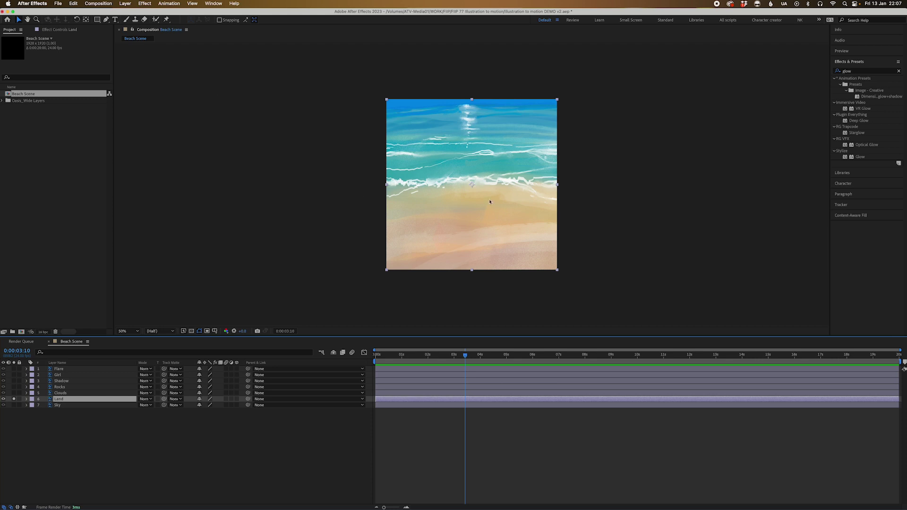
left_click(16, 400)
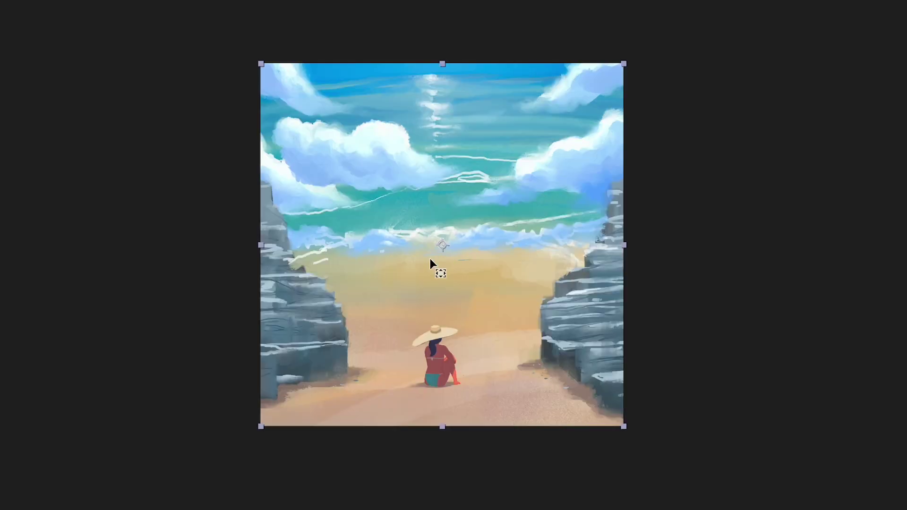
Step: Anchor the land layer at its bottom edge, squash it downward, and name it Land
left_click_drag(441, 250, 442, 425)
key("v")
left_click_drag(442, 69, 447, 318)
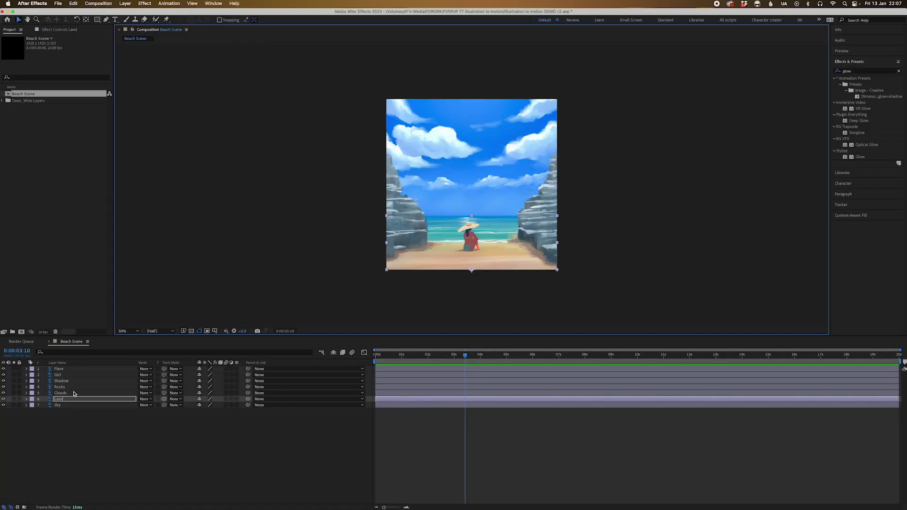
left_click(63, 400)
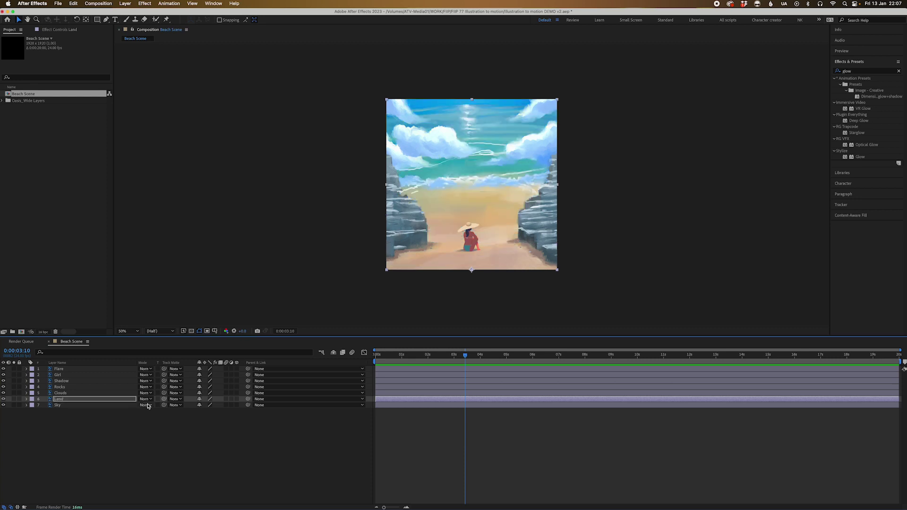
Step: Try out selecting and deselecting the layer range from Flare to Sky
left_click(68, 369)
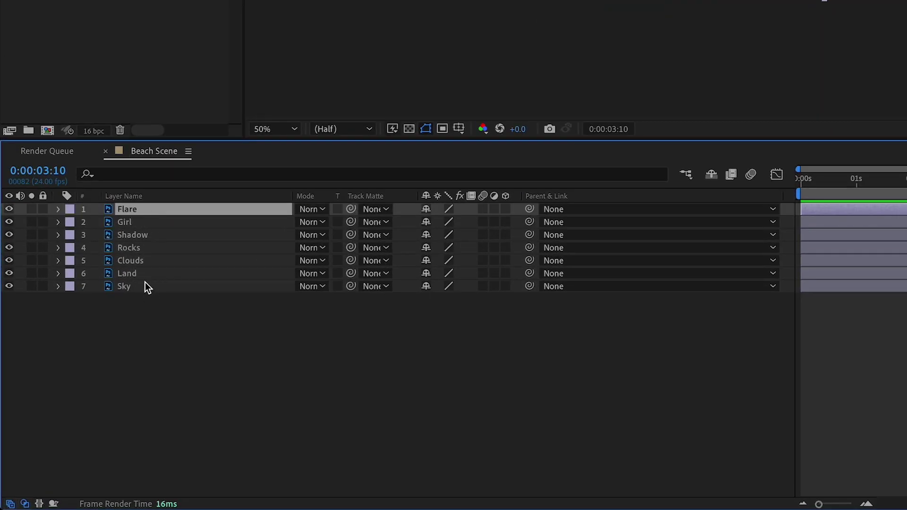
left_click(146, 286, "shift")
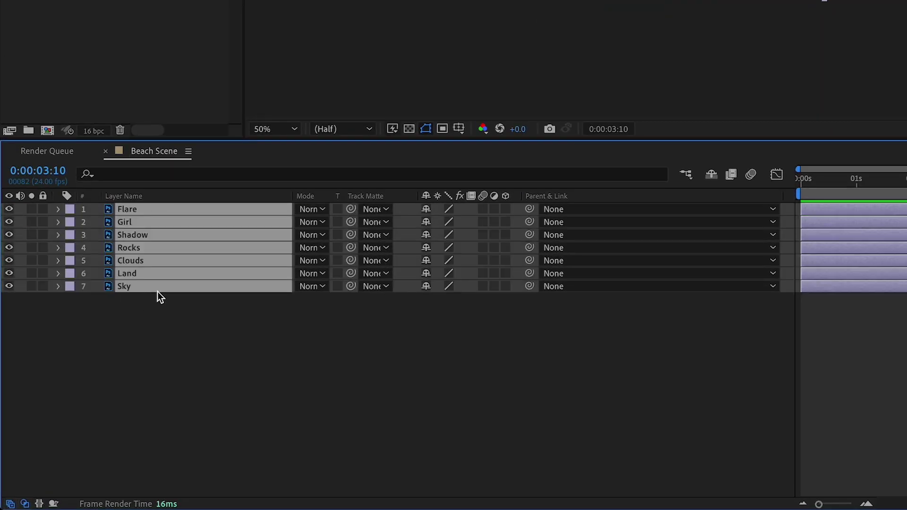
left_click(128, 284, "ctrl")
left_click(144, 209, "ctrl")
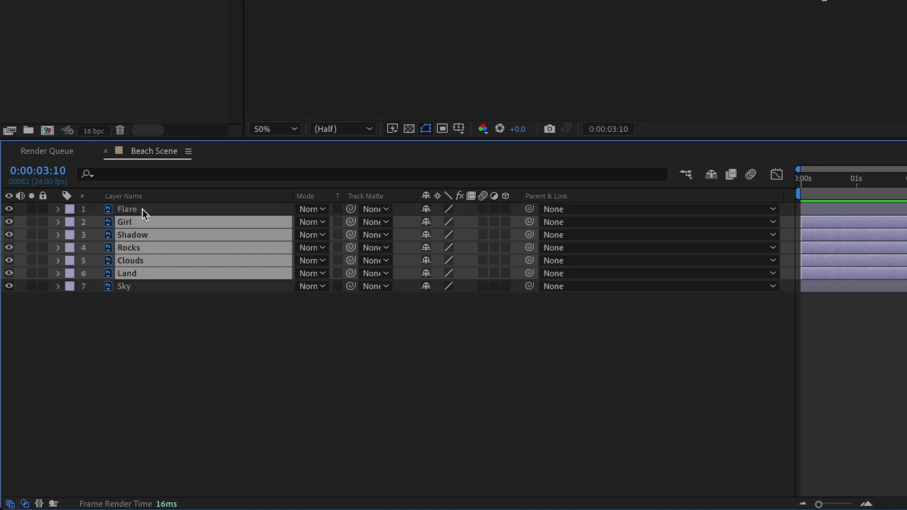
left_click(162, 375)
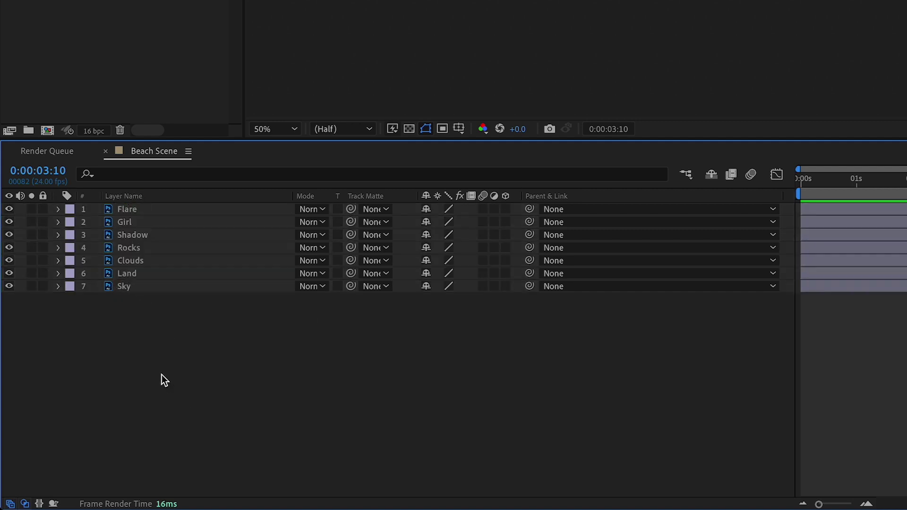
left_click(142, 211)
left_click(146, 284, "shift")
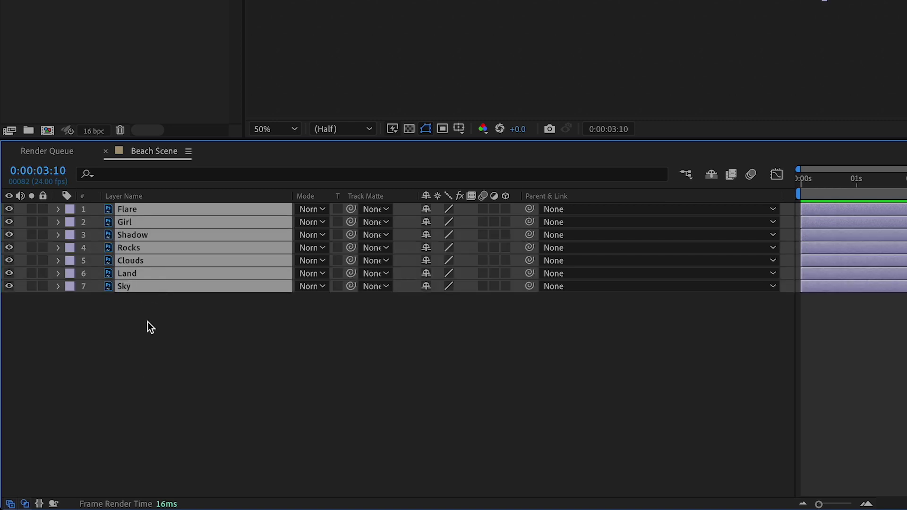
left_click(144, 369)
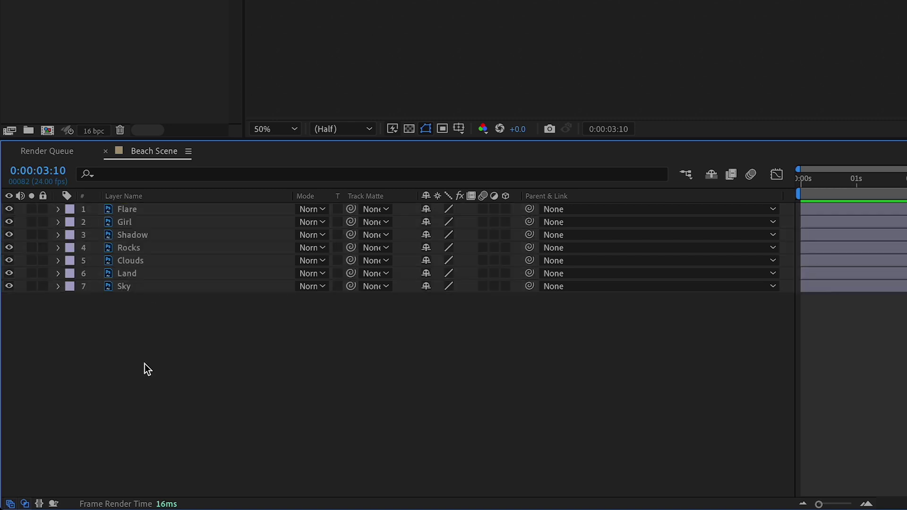
Step: Turn on the 3D Layer switch for Girl, Shadow, Rocks, Clouds and Land
left_click(137, 222)
left_click(136, 210)
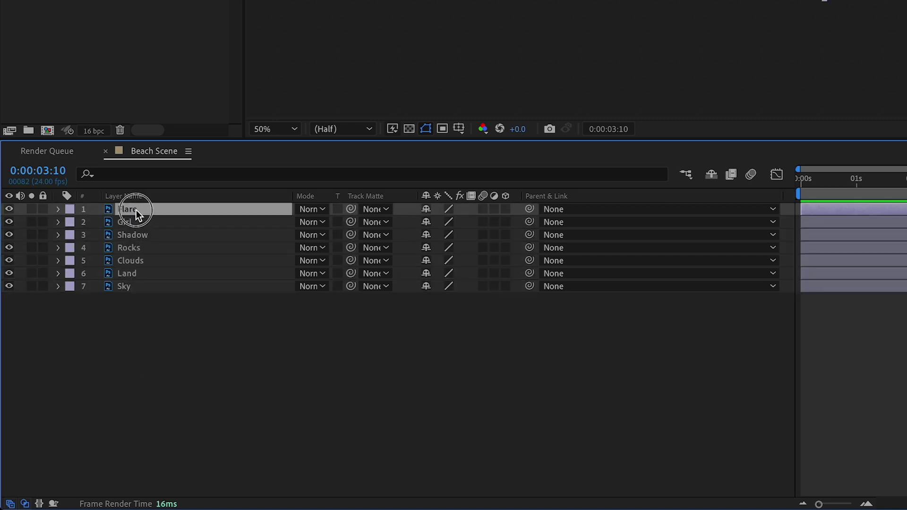
left_click(134, 286, "shift")
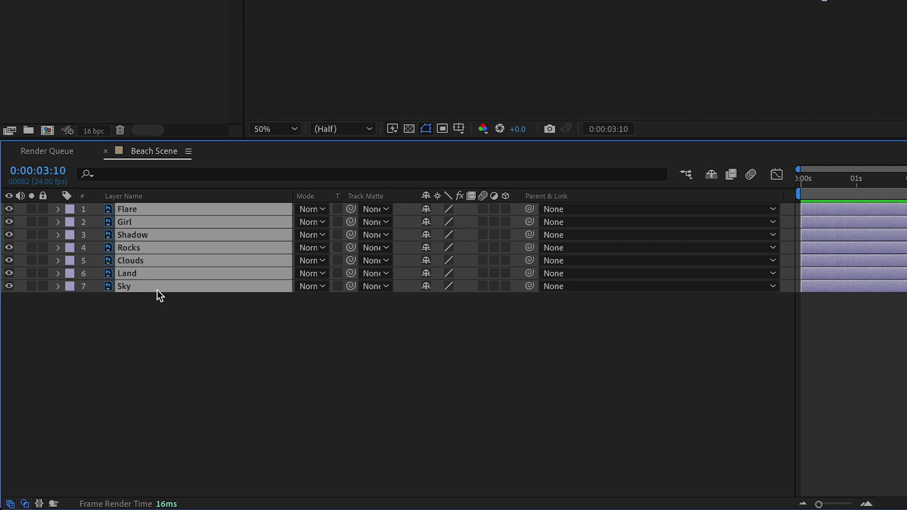
left_click(141, 287, "ctrl")
left_click(138, 209, "ctrl")
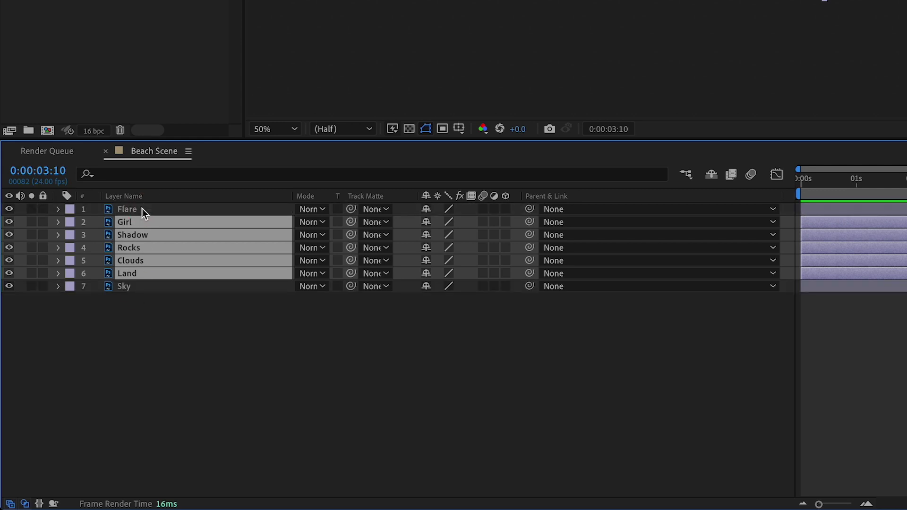
left_click(431, 366)
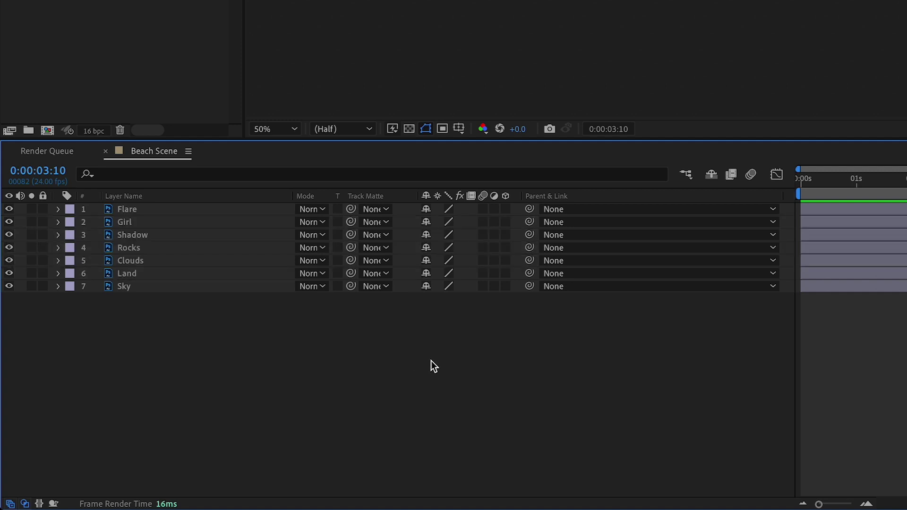
left_click(168, 210)
left_click(141, 289, "shift")
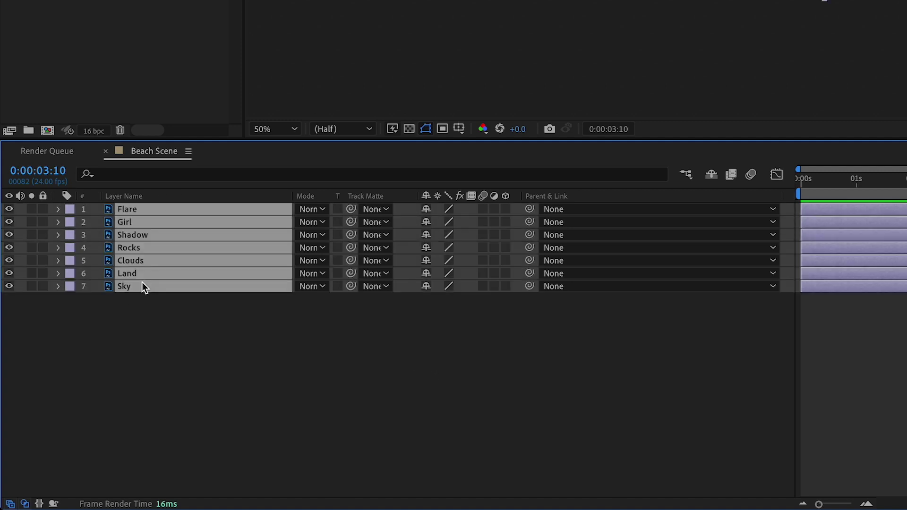
left_click(144, 210, "ctrl")
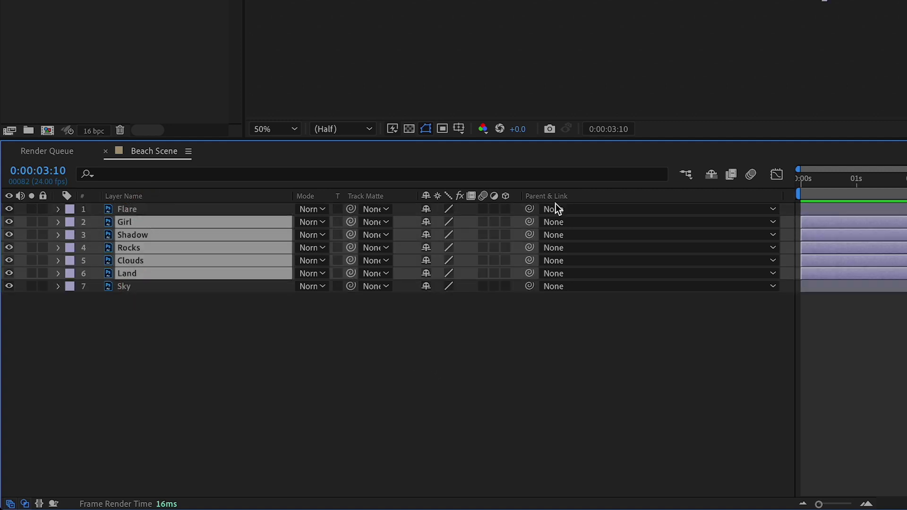
left_click(506, 222)
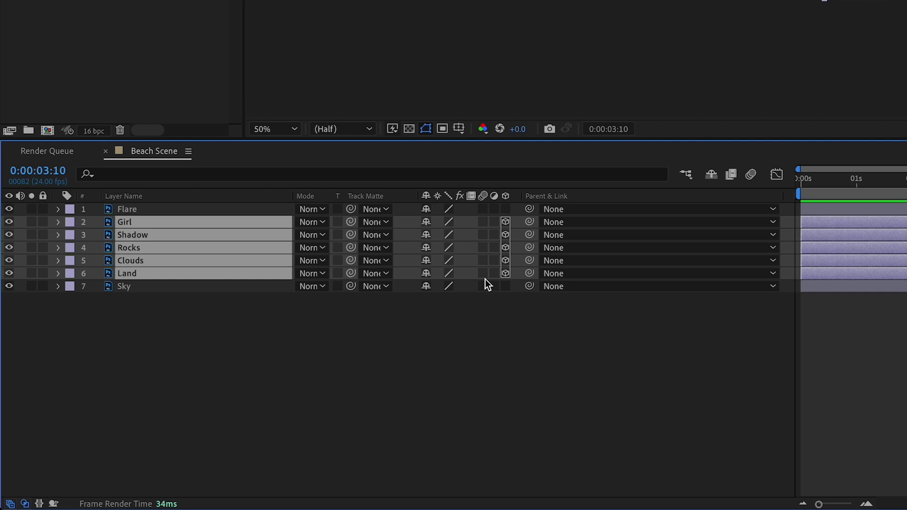
Step: Deselect all layers and check the timeline Columns list without changing it
left_click(395, 405)
right_click(276, 199)
mouse_move(306, 251)
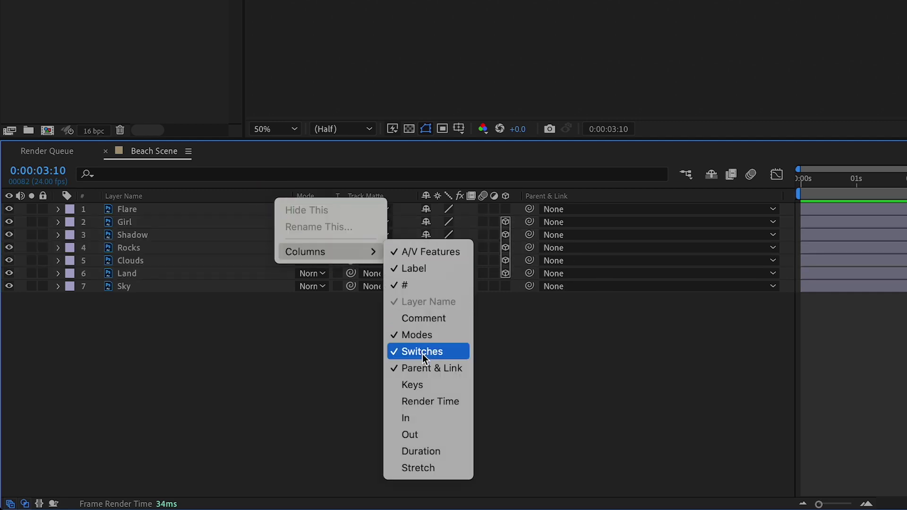
left_click(604, 364)
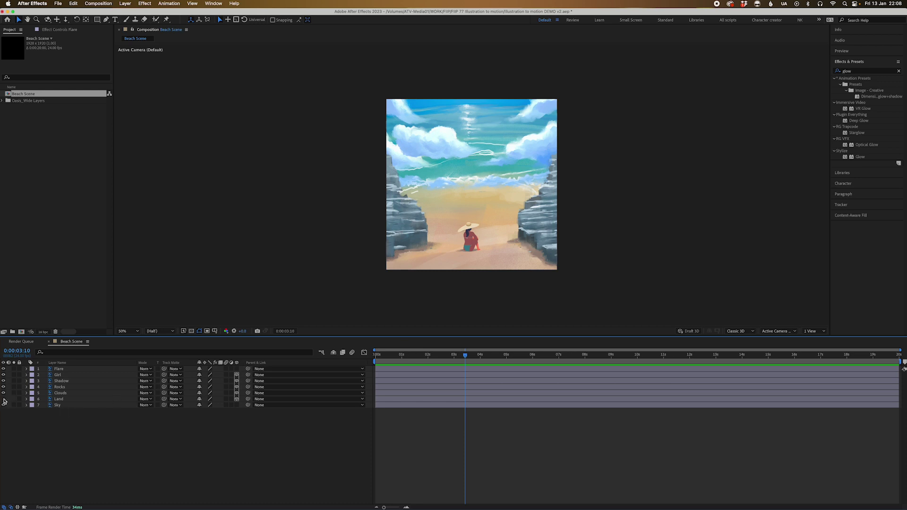
Step: Hide the Land layer and switch the viewer to a 2 Views layout
left_click(4, 399)
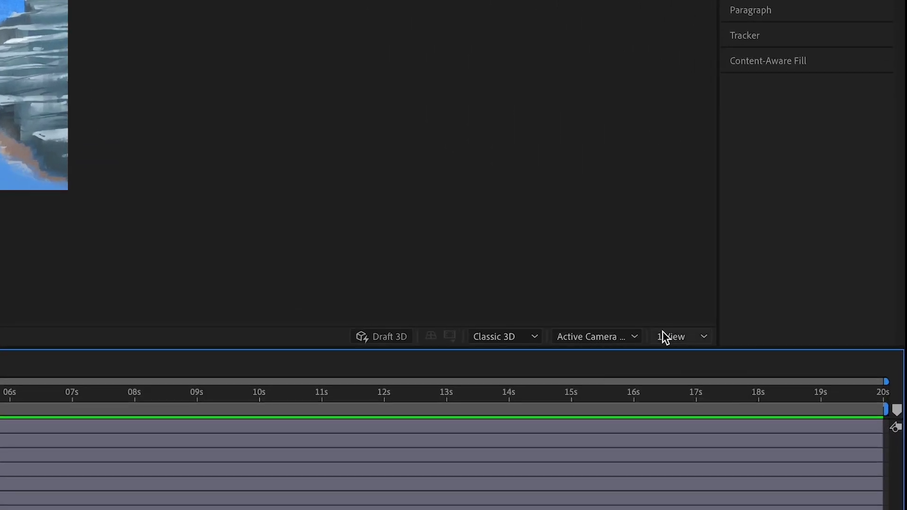
left_click(681, 337)
left_click(633, 315)
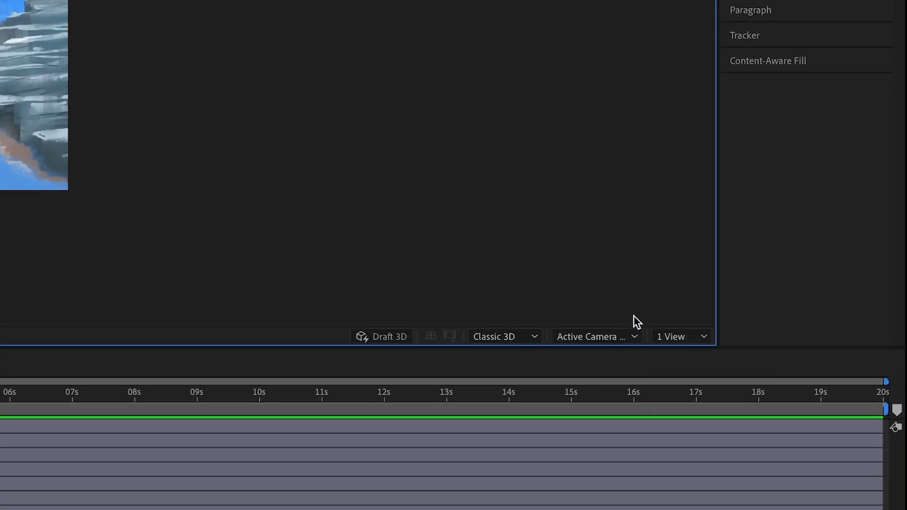
left_click(680, 339)
left_click(687, 368)
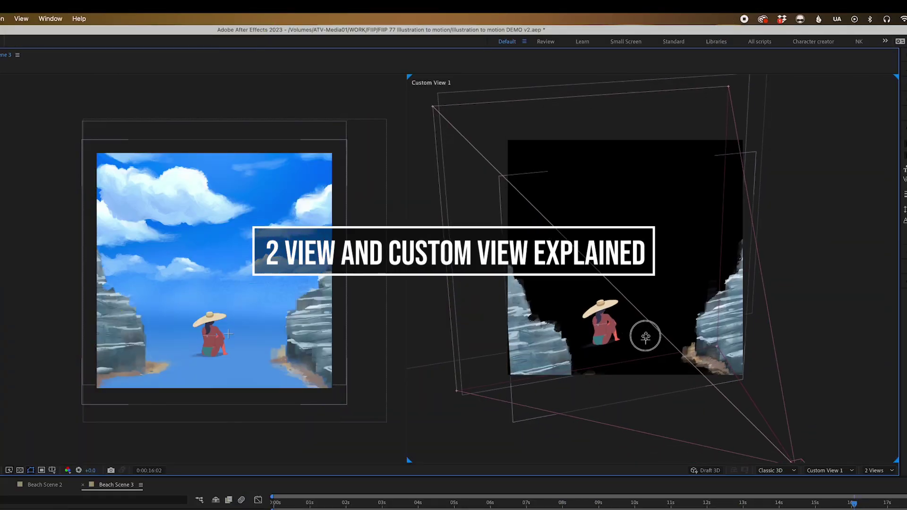
left_click_drag(646, 337, 645, 338)
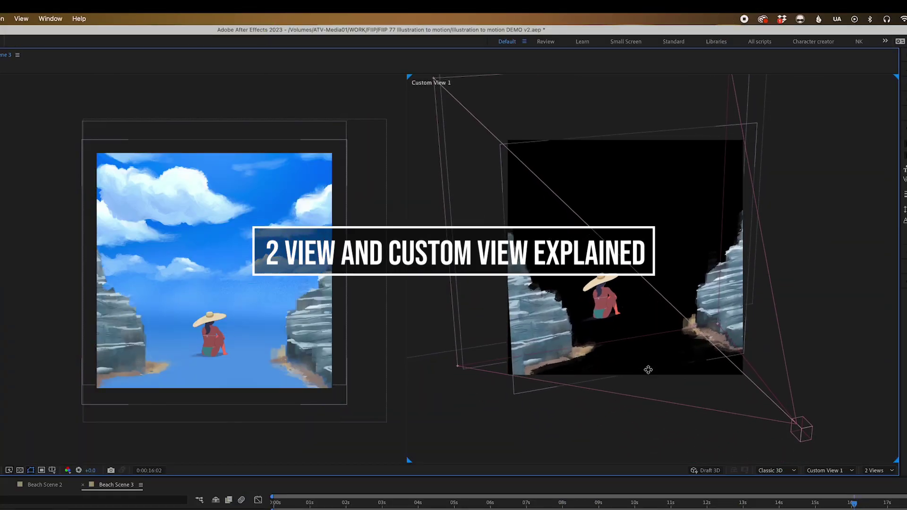
key("v")
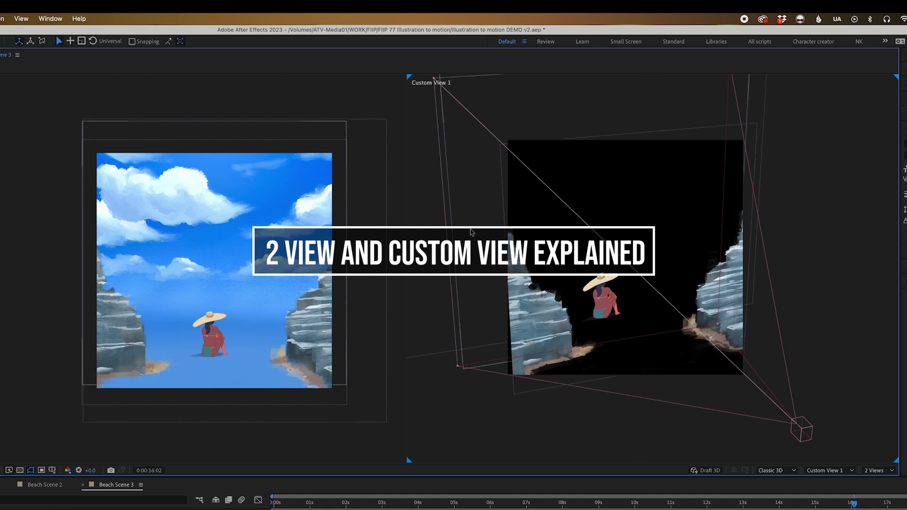
left_click(832, 472)
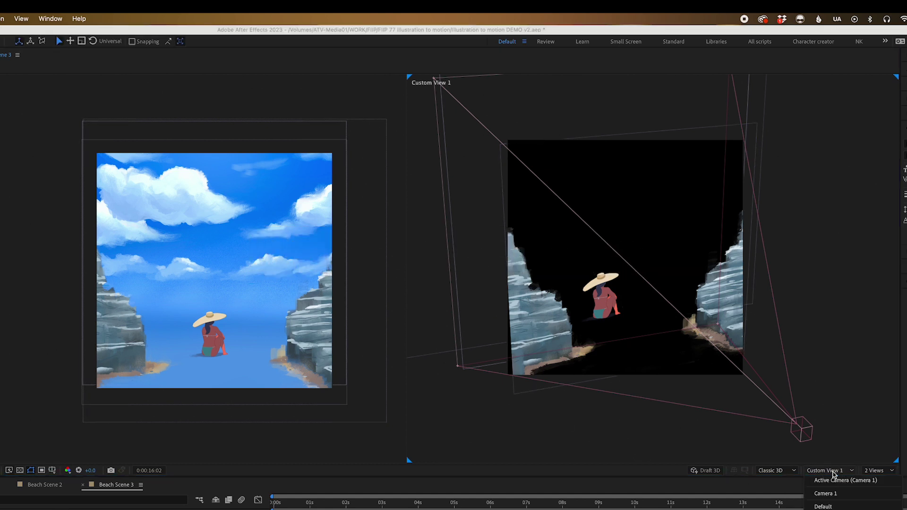
left_click(586, 455)
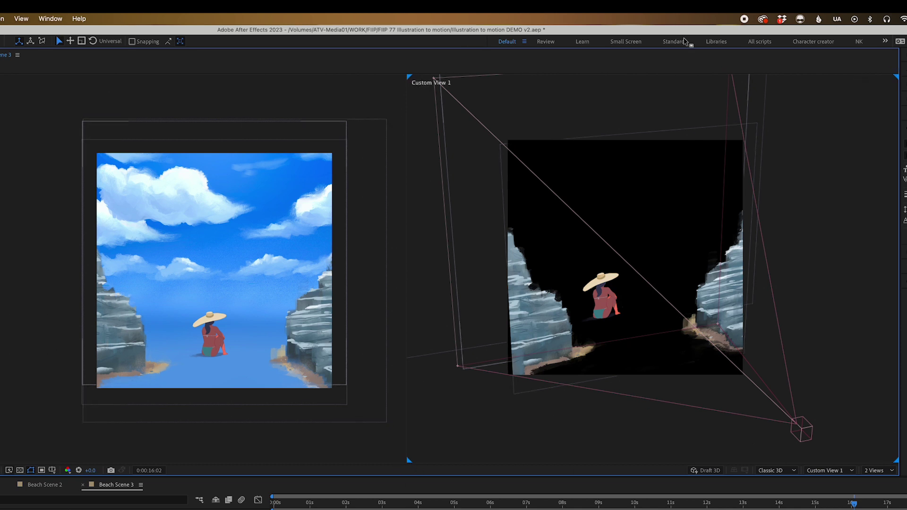
left_click(38, 156)
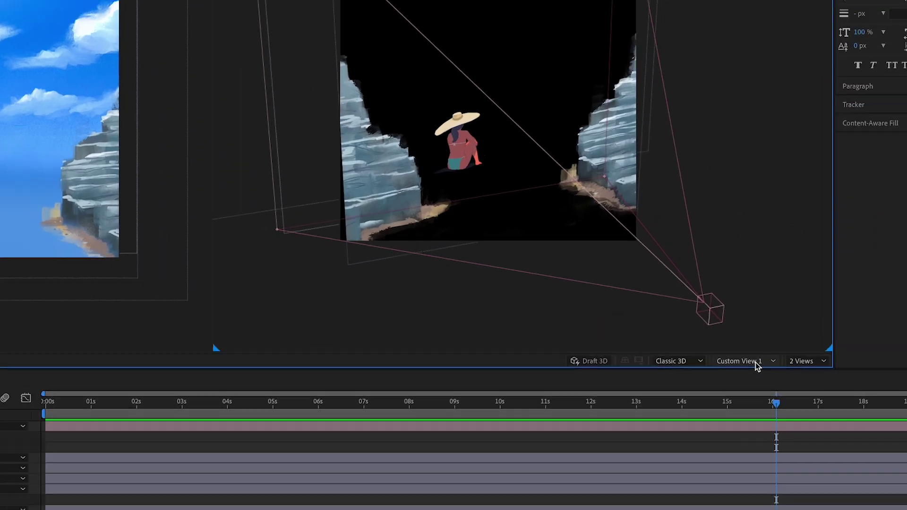
left_click(852, 471)
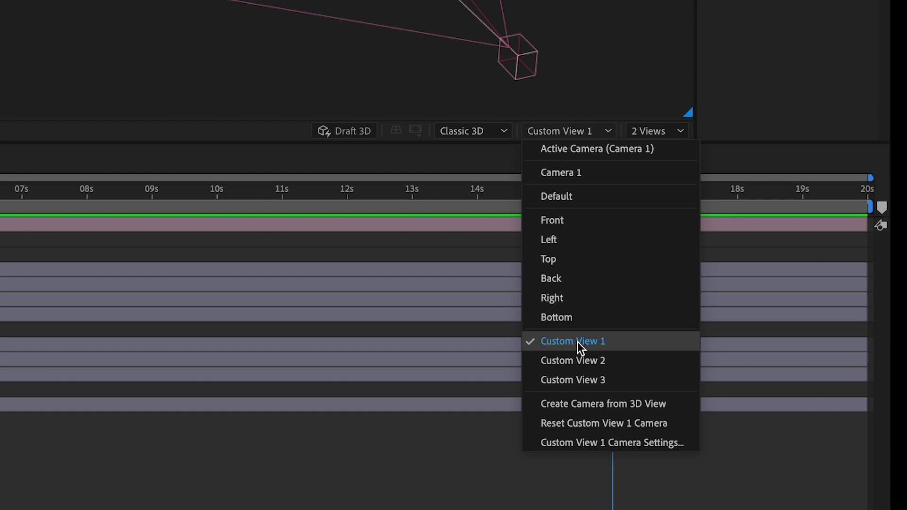
left_click(577, 343)
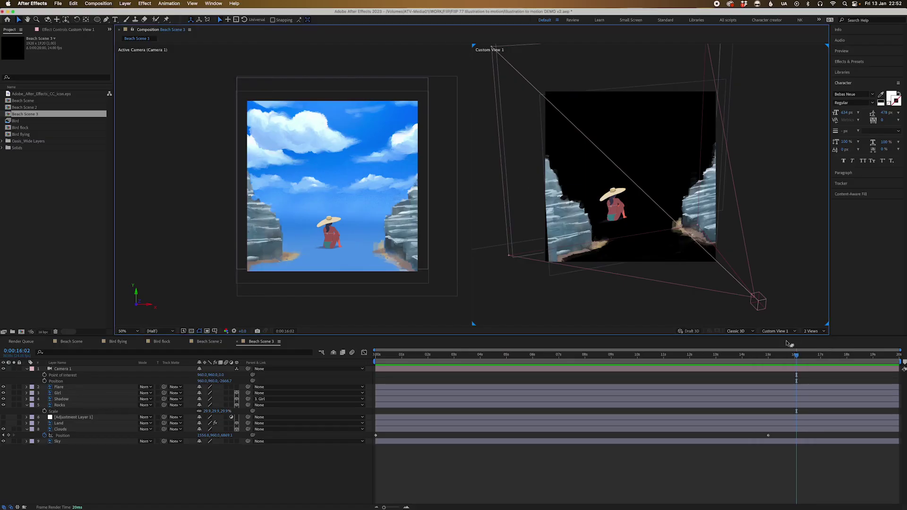
Step: Preview the scene in Custom View 2 and Custom View 3
left_click(786, 332)
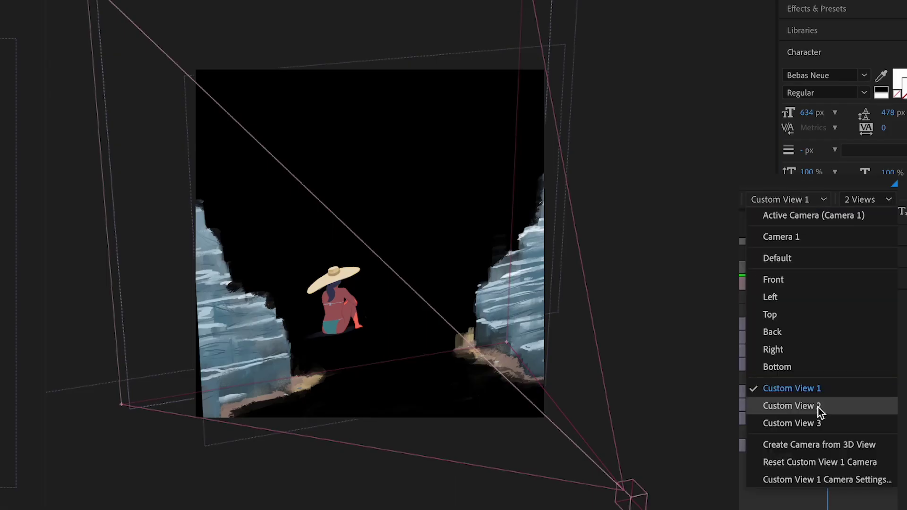
left_click(792, 423)
left_click(767, 199)
left_click(792, 422)
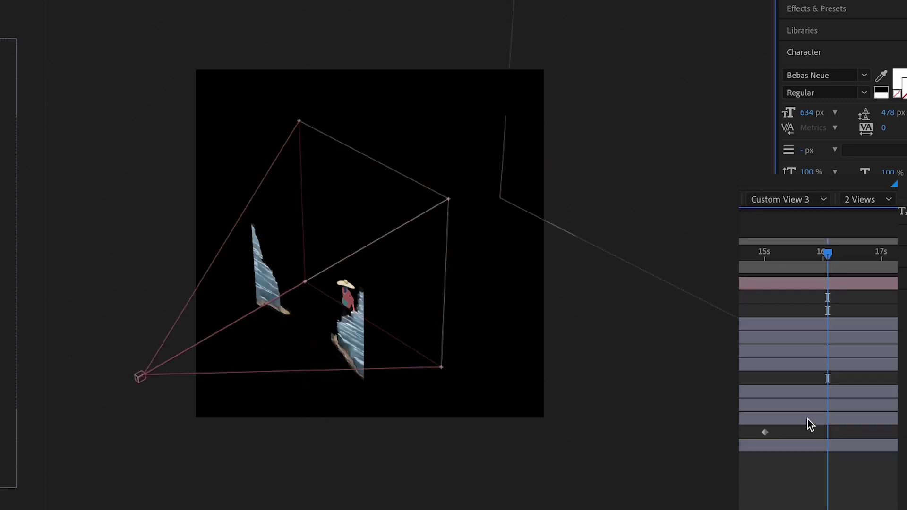
Step: Check the Front, Left and Top views, then return to Custom View 1
left_click(783, 203)
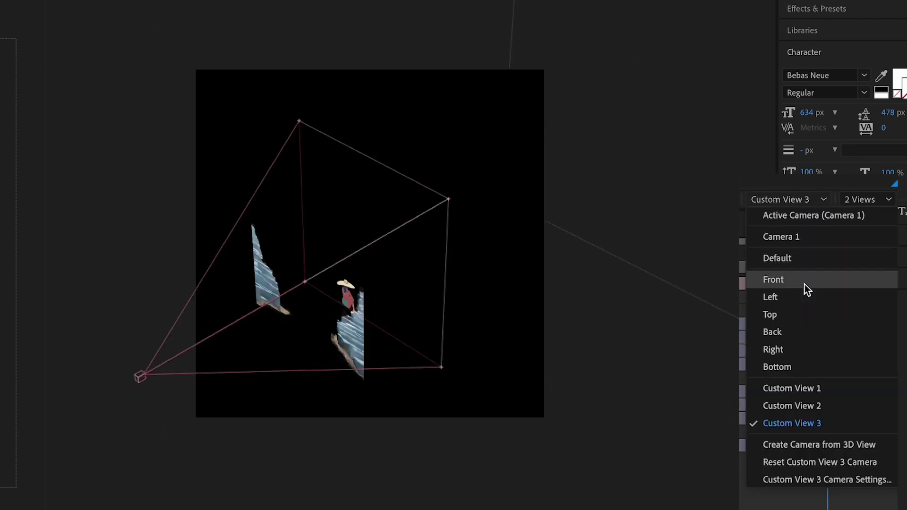
left_click(803, 282)
left_click(767, 198)
left_click(780, 297)
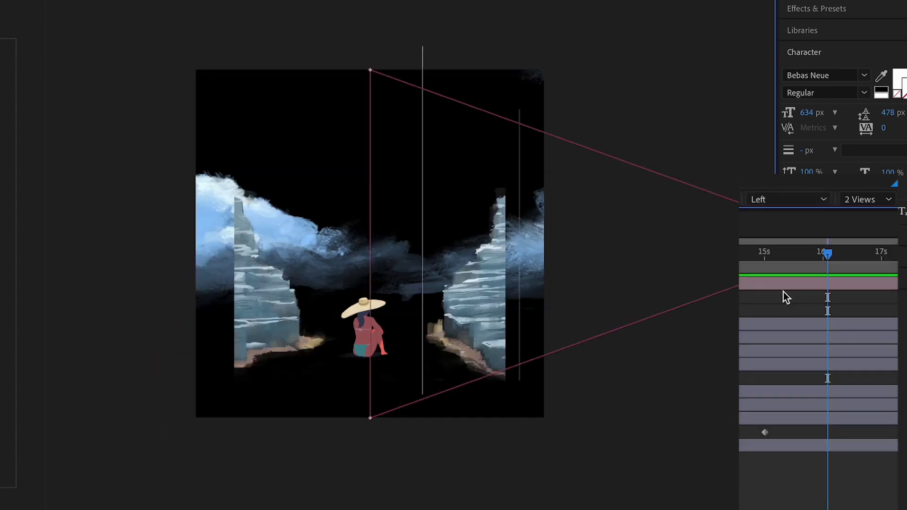
left_click(770, 202)
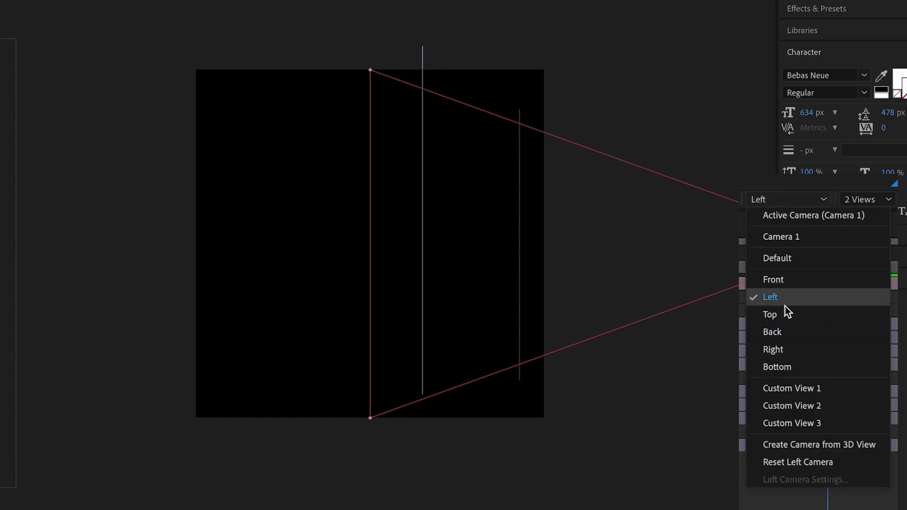
left_click(785, 308)
left_click(788, 204)
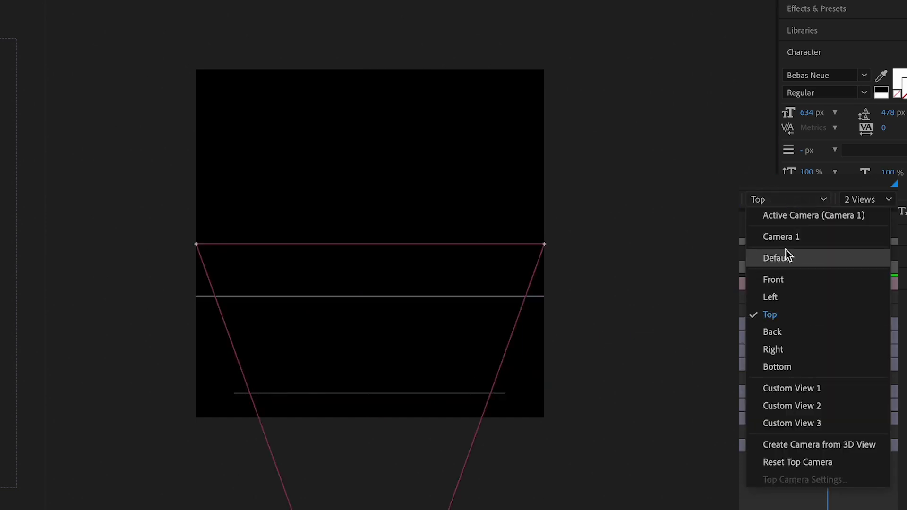
left_click(819, 389)
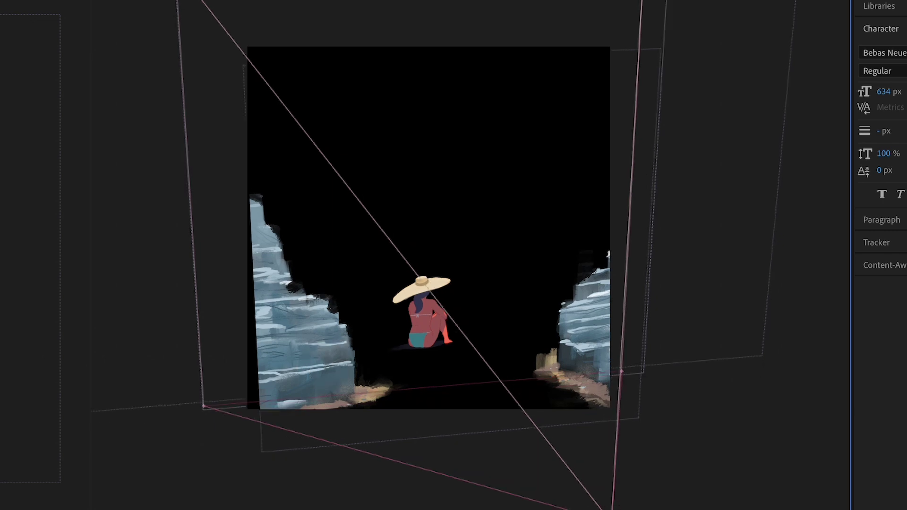
Step: Orbit and dolly Custom View 1 for a closer look at the rocks and figure
left_click_drag(230, 338, 236, 340)
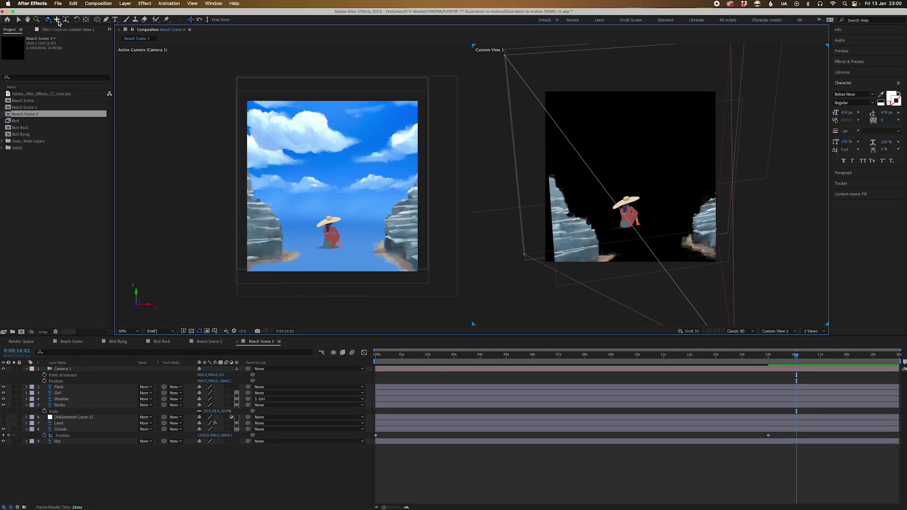
left_click_drag(589, 206, 520, 145)
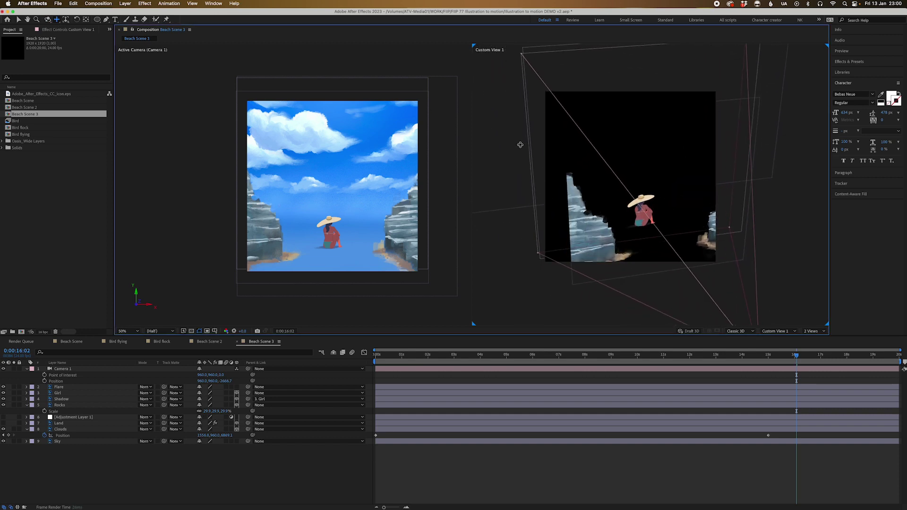
left_click(65, 20)
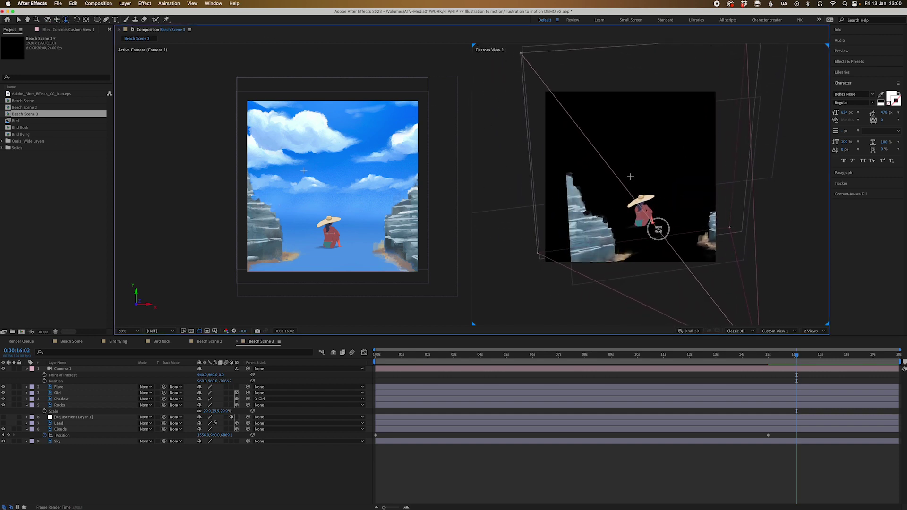
left_click_drag(659, 225, 656, 173)
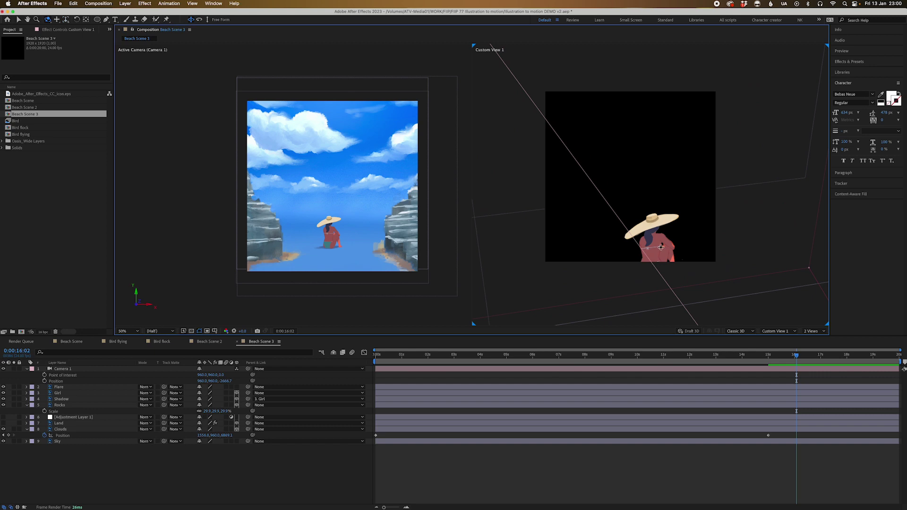
left_click_drag(660, 246, 688, 172)
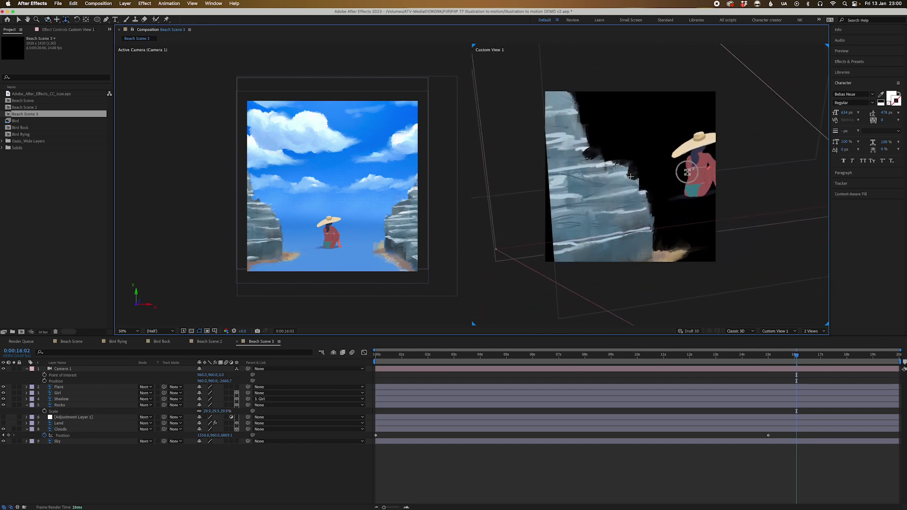
mouse_move(687, 171)
left_mouse_down()
mouse_move(676, 176)
mouse_move(689, 178)
left_mouse_up()
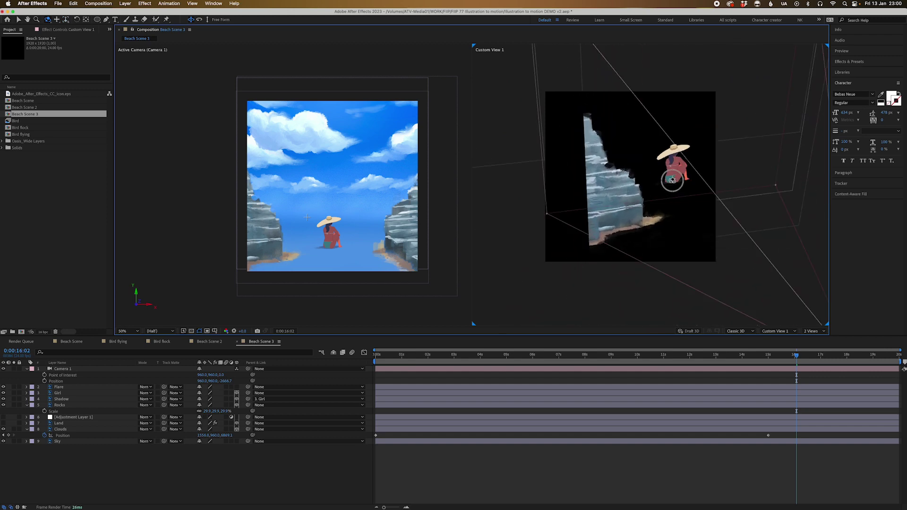
left_click_drag(690, 178, 644, 182)
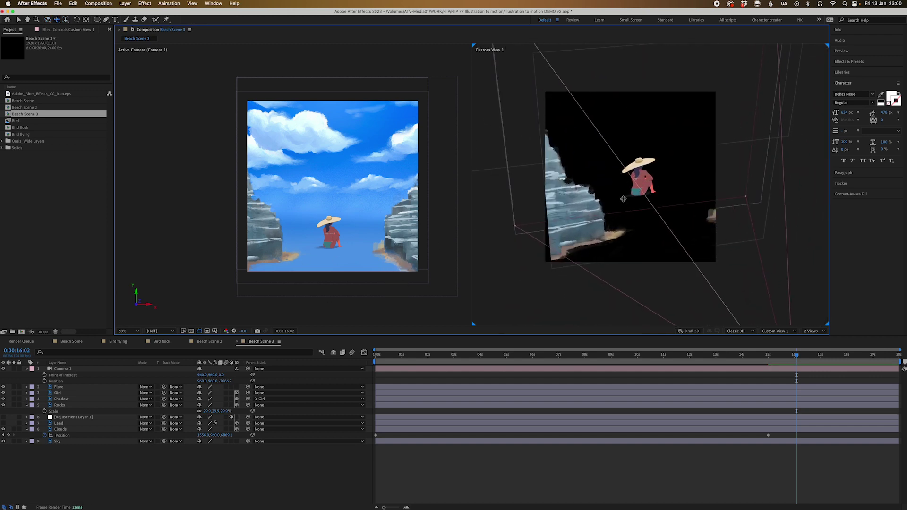
left_click_drag(623, 199, 589, 220)
Step: Test-move and rotate the Rocks layer, leaving it unchanged
key("v")
left_click(583, 225)
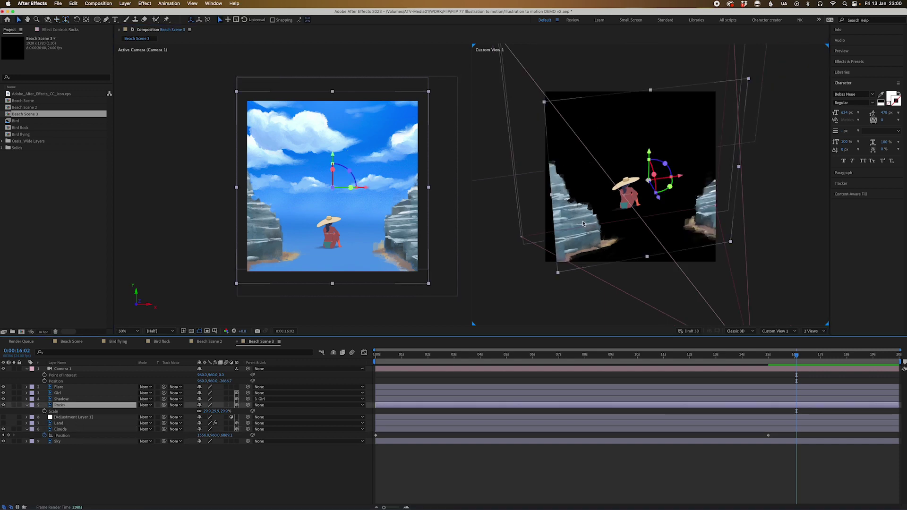
left_click_drag(657, 198, 659, 190)
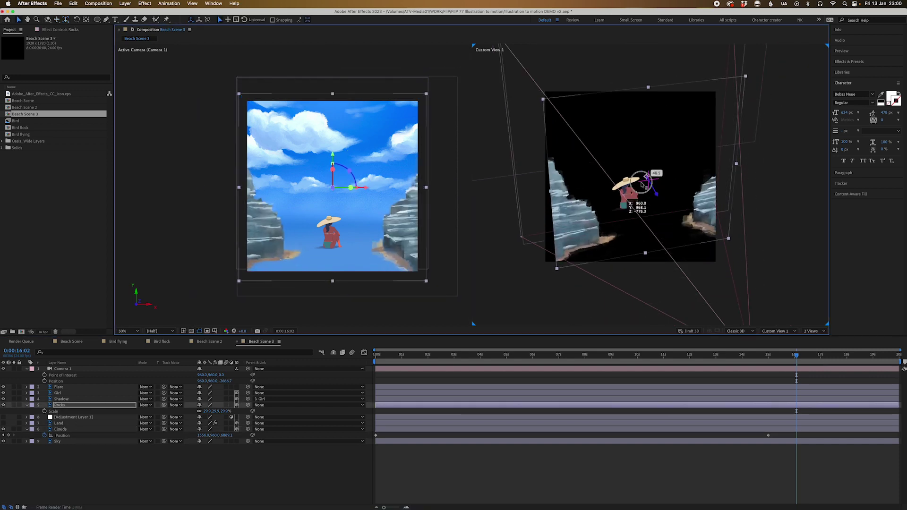
left_click_drag(677, 180, 658, 203)
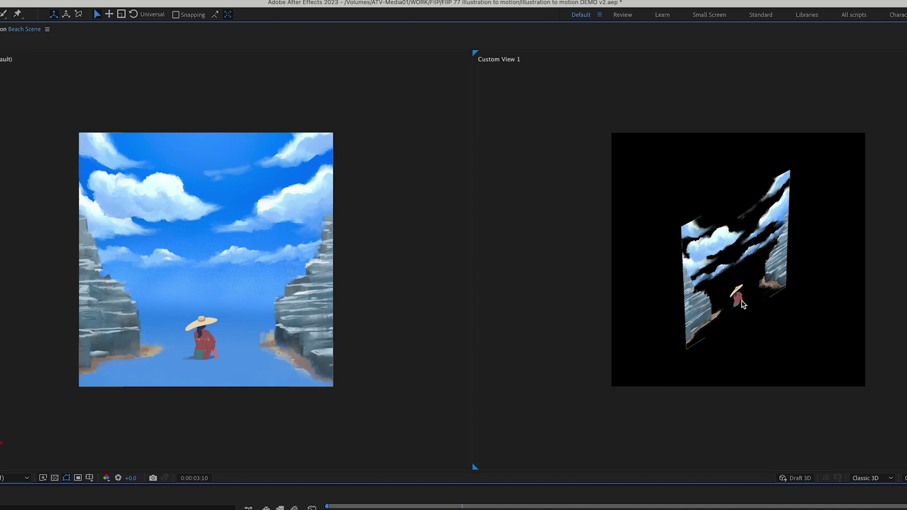
scroll(742, 303, "up", 3)
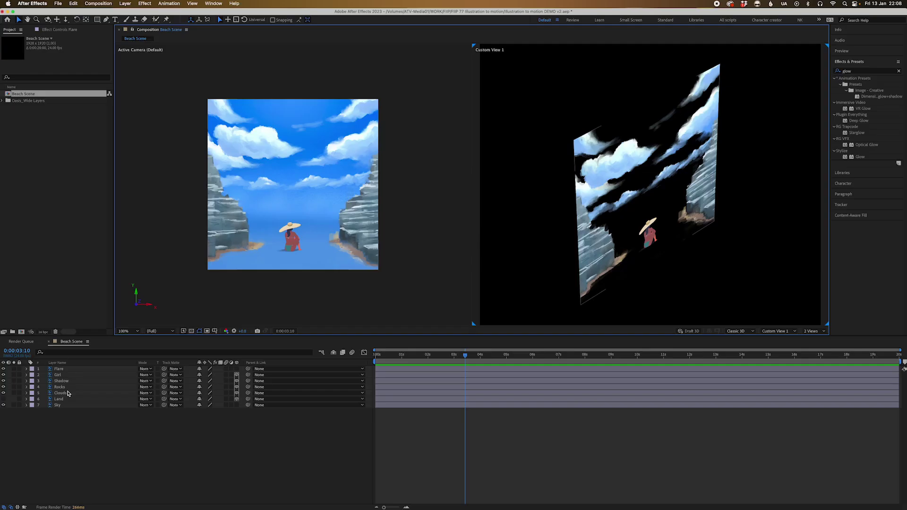
Step: Select Clouds, Rocks, Shadow and Girl in turn, and orbit the view head-on
left_click(64, 393)
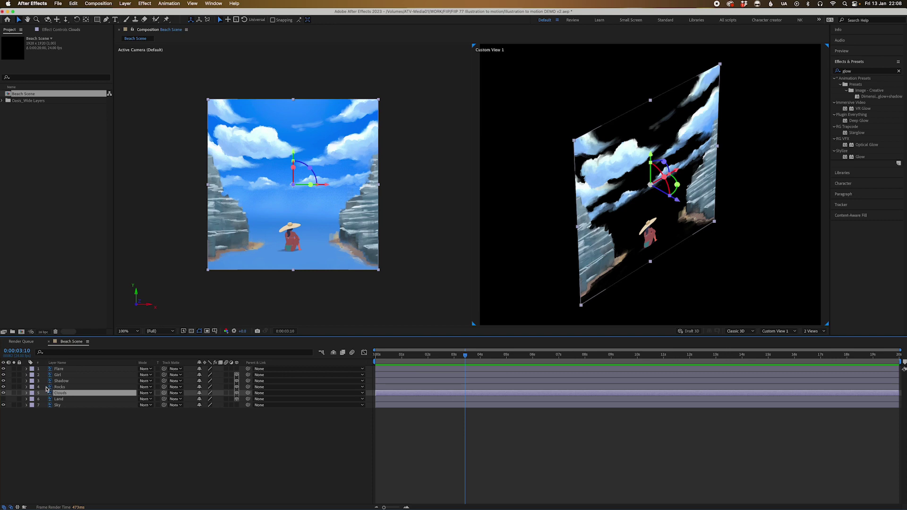
left_click(63, 388)
left_click(64, 382)
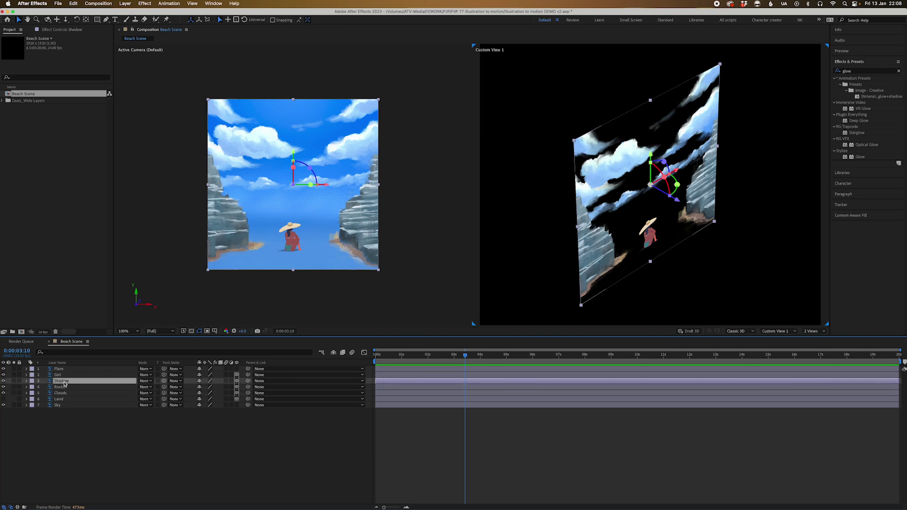
left_click(63, 376)
left_click(64, 382)
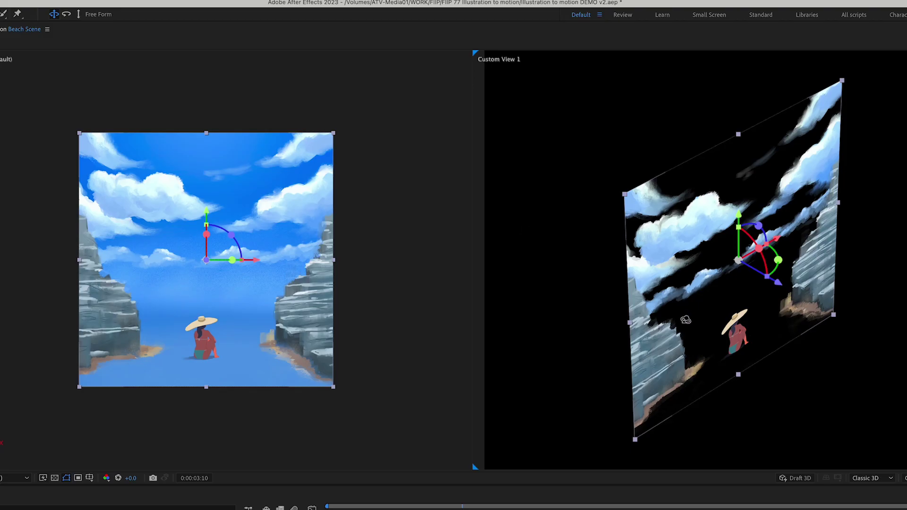
mouse_move(686, 320)
left_mouse_down()
mouse_move(691, 292)
mouse_move(702, 330)
left_mouse_up()
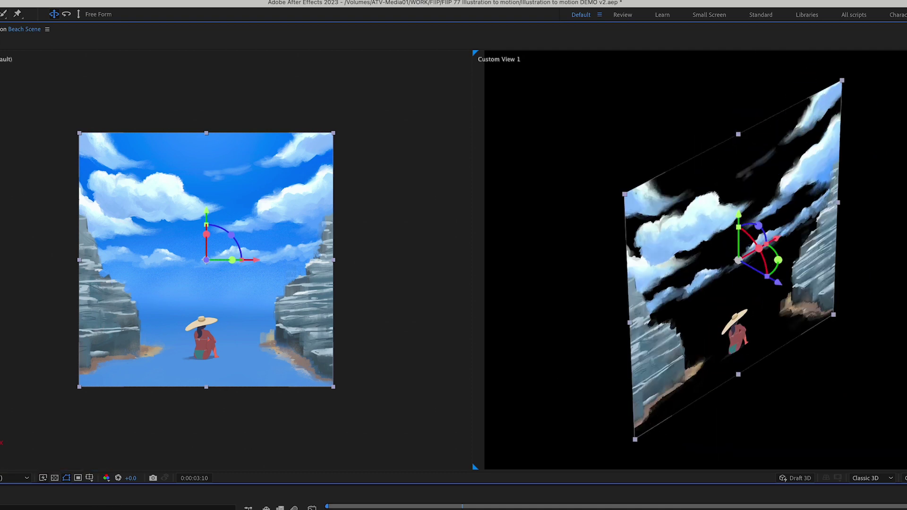
Step: Push the Clouds layer far back along its Z axis, then deselect it
key("ctrl+shift+a")
key("ctrl+a")
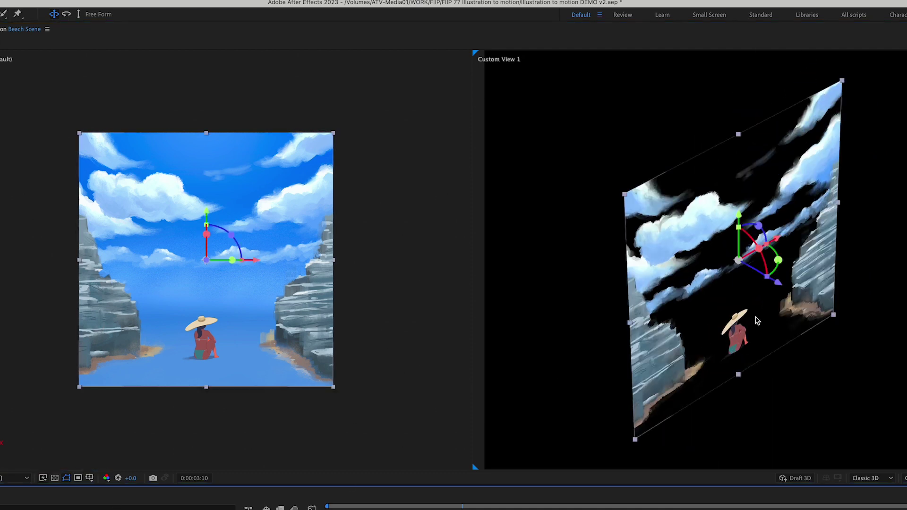
key("v")
mouse_move(777, 283)
left_mouse_down()
mouse_move(655, 234)
mouse_move(542, 146)
left_mouse_up()
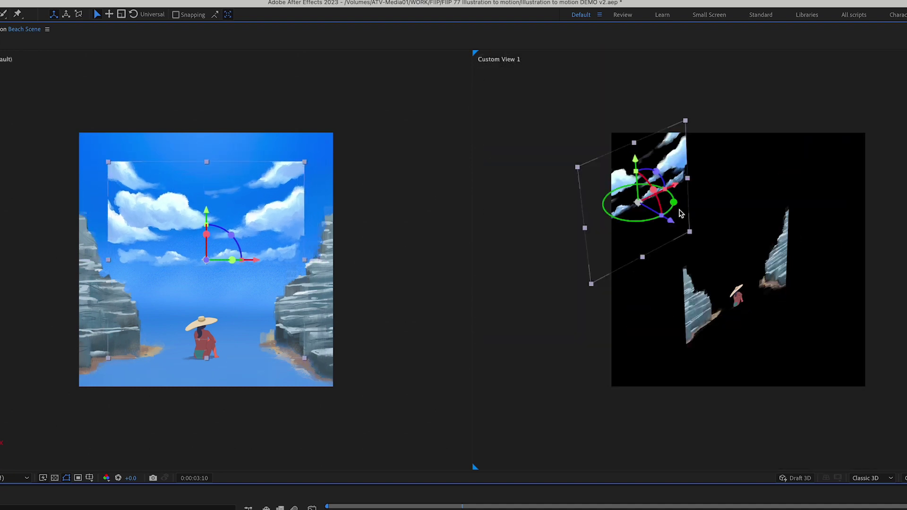
left_click_drag(670, 220, 602, 190)
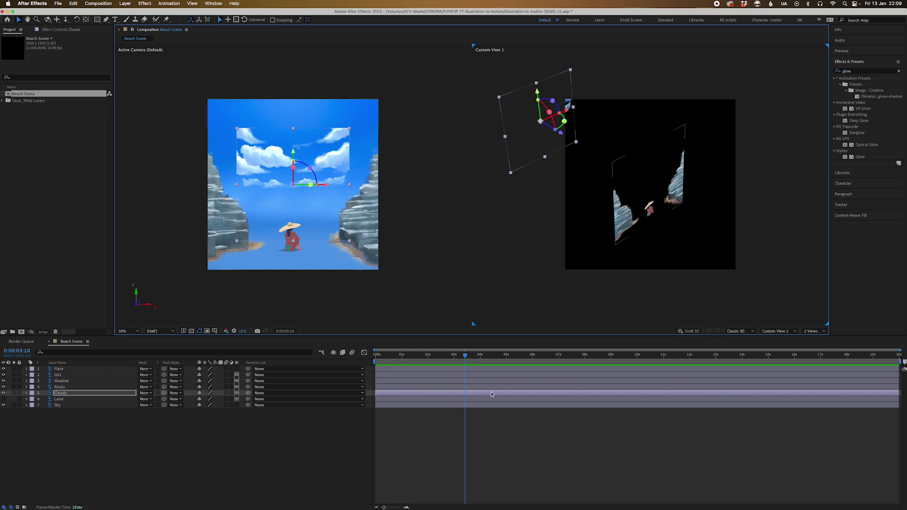
left_click(443, 432)
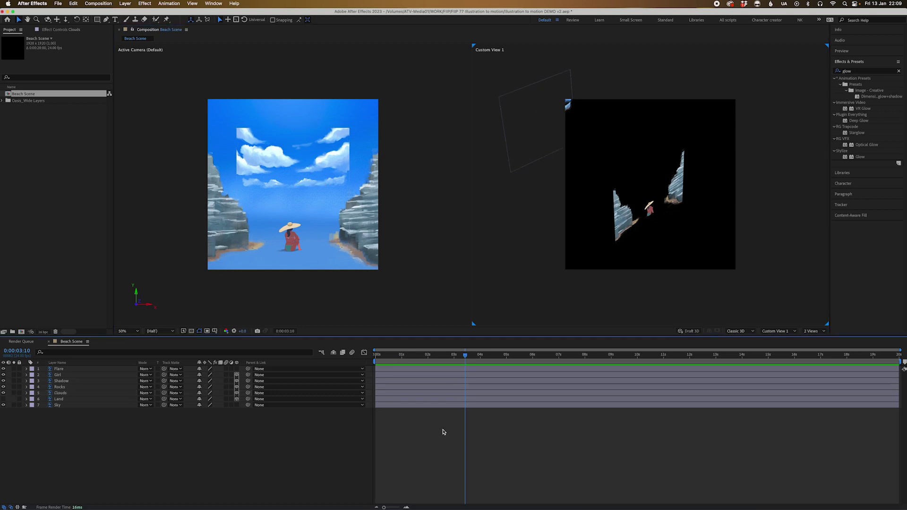
Step: Create a new Two-Node 50mm camera named Camera 1 from the timeline's New menu
right_click(429, 413)
mouse_move(468, 312)
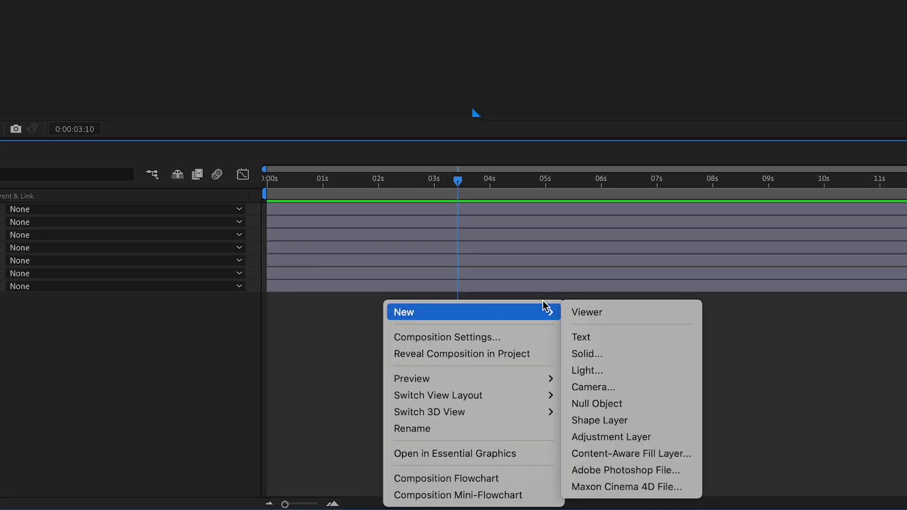
left_click(662, 390)
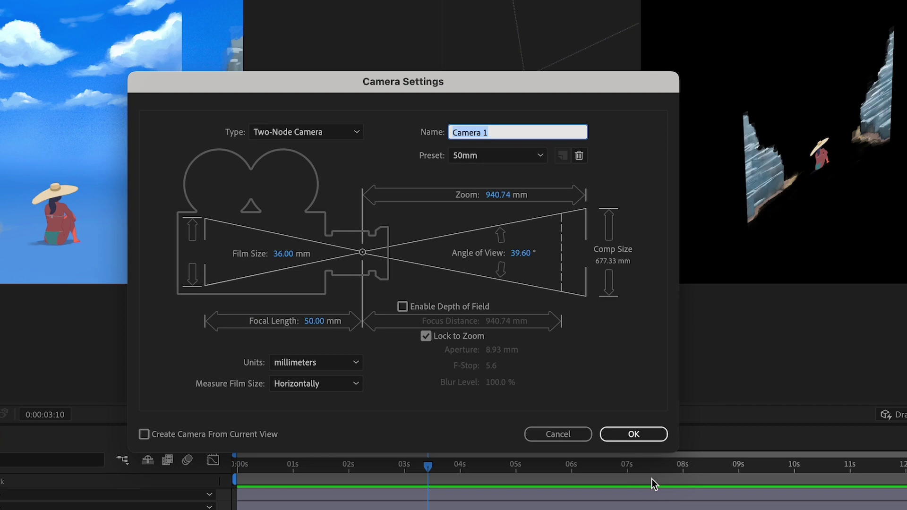
left_click(641, 435)
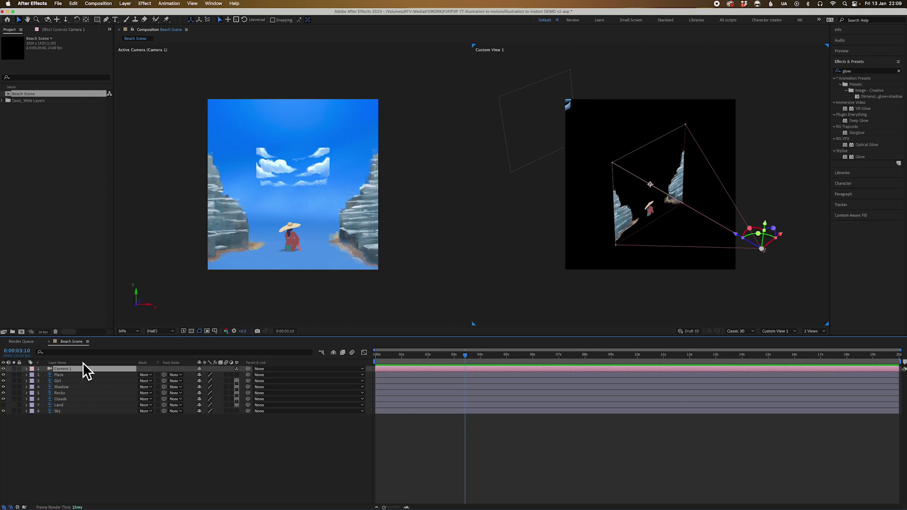
Step: Drag the Clouds layer back along Z to about 7477, behind the rocks and girl
left_click(69, 400)
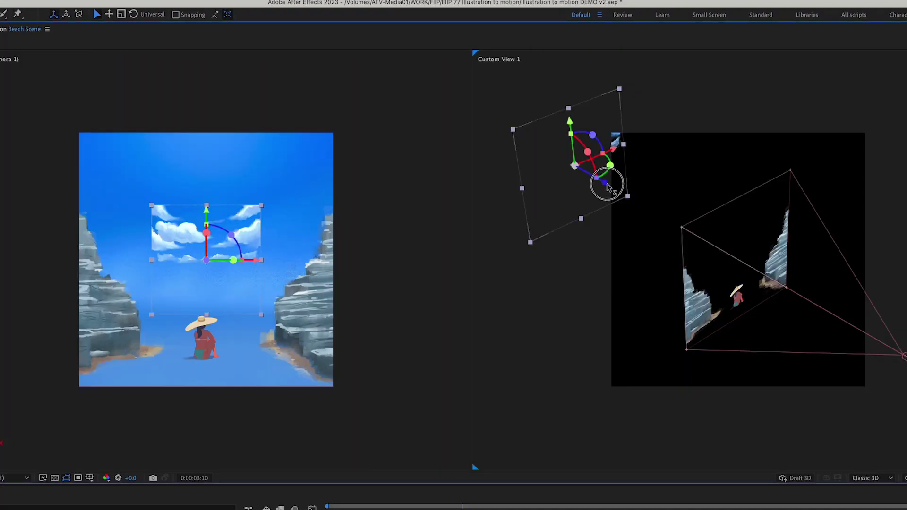
mouse_move(607, 182)
left_mouse_down()
mouse_move(639, 226)
mouse_move(628, 196)
mouse_move(553, 145)
mouse_move(569, 166)
left_mouse_up()
scroll(606, 204, "down", 3)
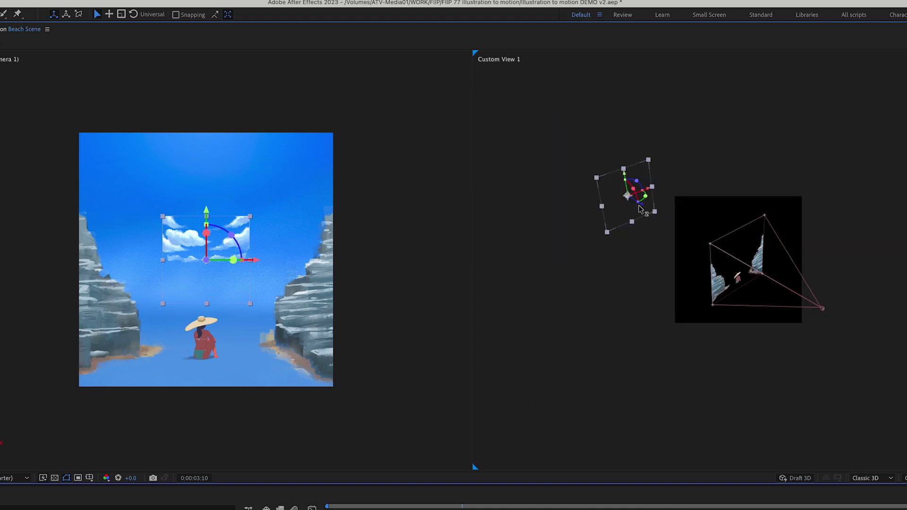
scroll(650, 211, "up", 3)
scroll(614, 208, "up", 3)
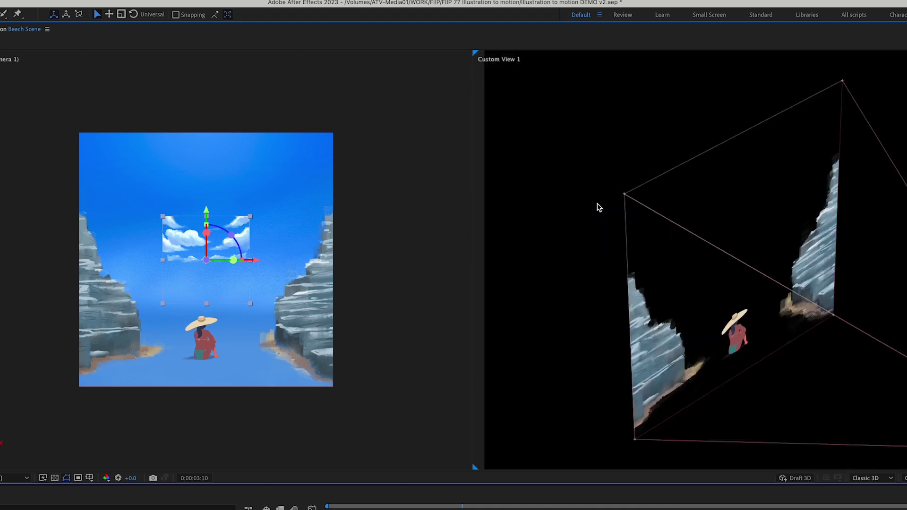
mouse_move(597, 203)
left_mouse_down()
mouse_move(806, 325)
mouse_move(870, 393)
left_mouse_up()
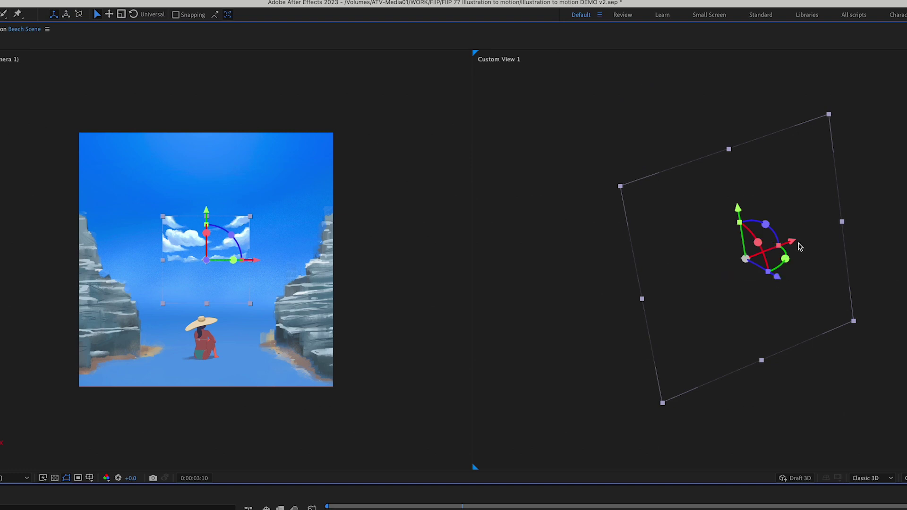
left_click_drag(797, 247, 840, 219)
left_click(736, 191)
mouse_move(780, 274)
left_mouse_down()
mouse_move(894, 357)
mouse_move(669, 214)
mouse_move(669, 205)
left_mouse_up()
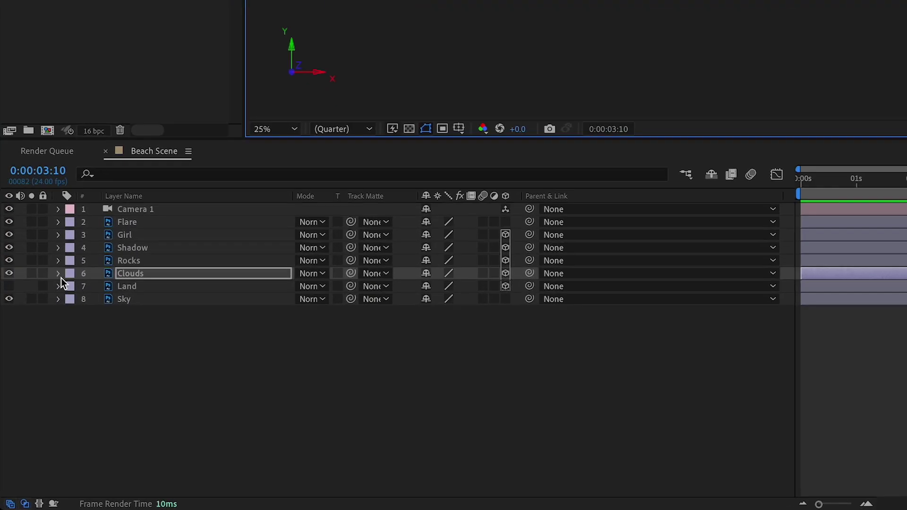
left_click(26, 399)
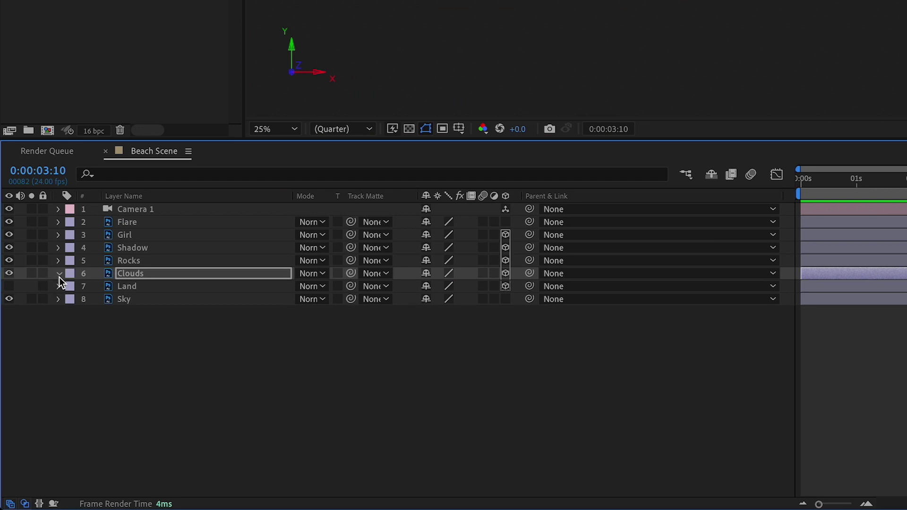
Step: Scrub the Clouds layer's Scale from about 121% up to 145.6%
left_click(136, 326)
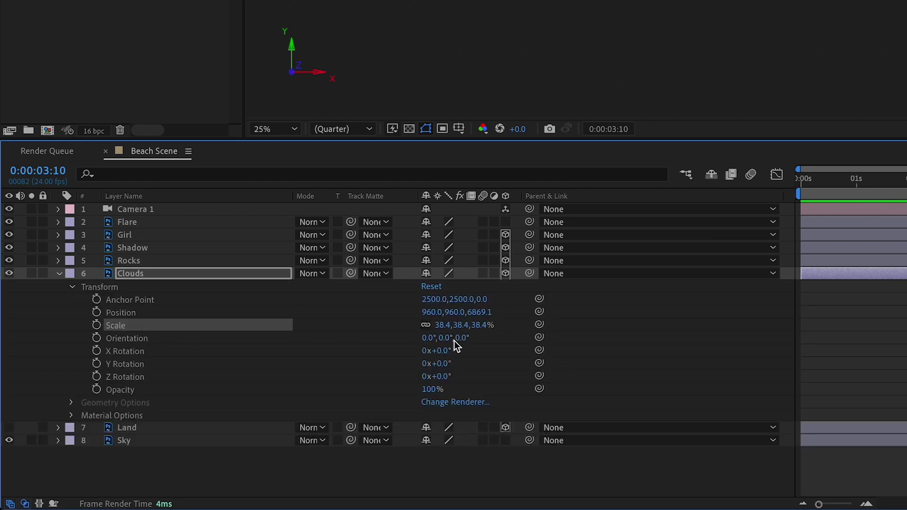
left_click_drag(442, 327, 473, 324)
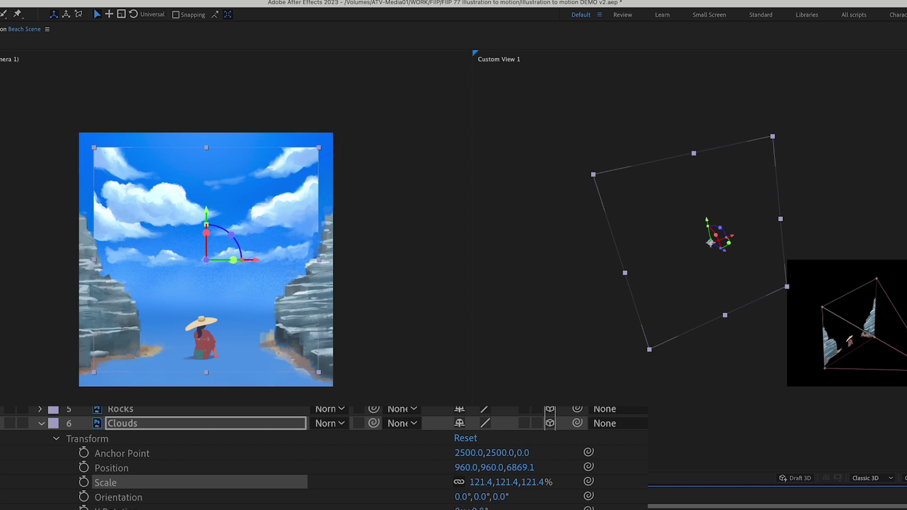
mouse_move(482, 483)
left_mouse_down()
mouse_move(644, 448)
mouse_move(663, 426)
left_mouse_up()
left_click(663, 426)
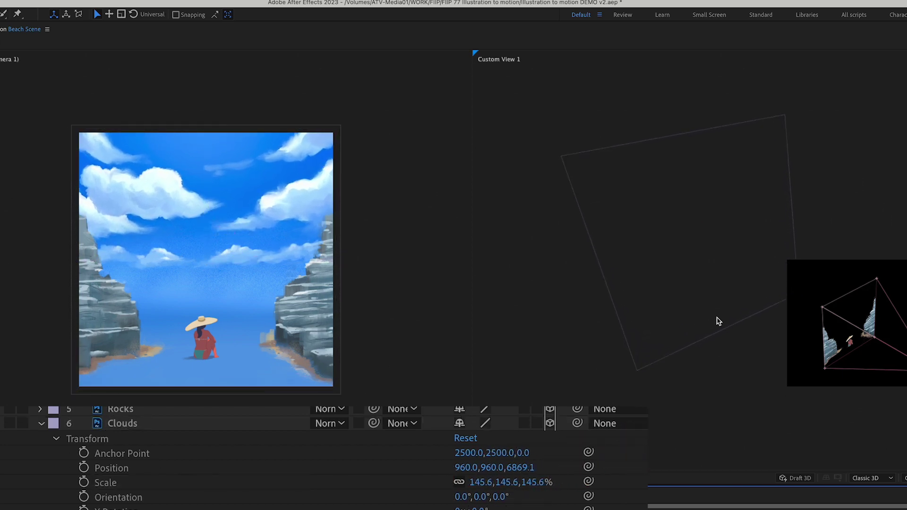
left_click_drag(886, 335, 604, 256)
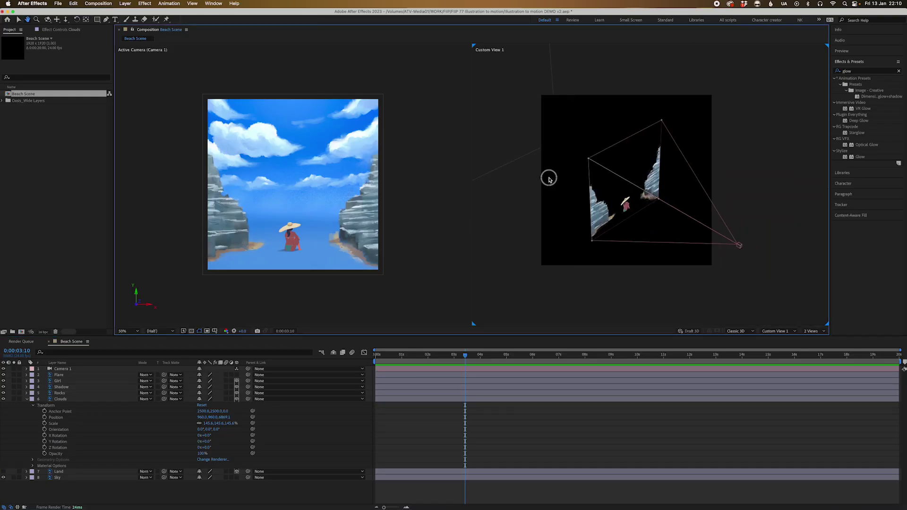
left_click_drag(603, 257, 565, 278)
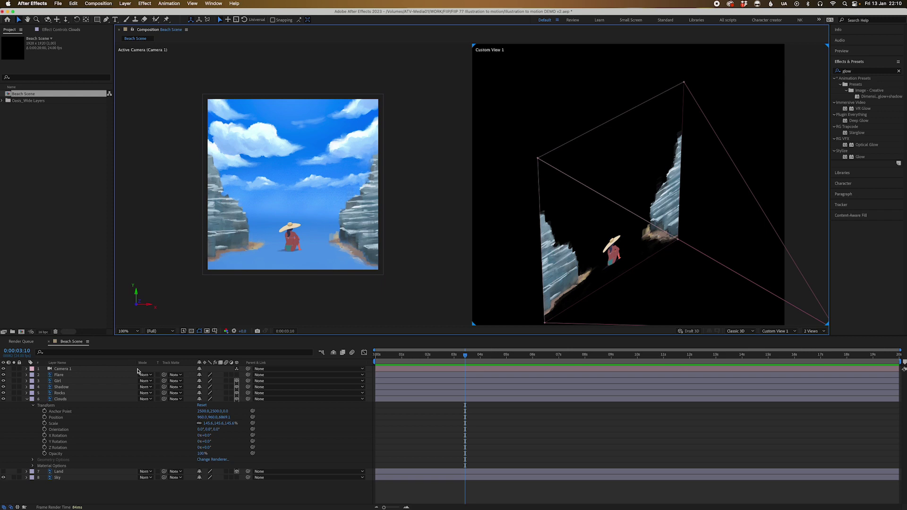
Step: Drag the Rocks layer along its Z axis toward the camera in Custom View 1
left_click(63, 393)
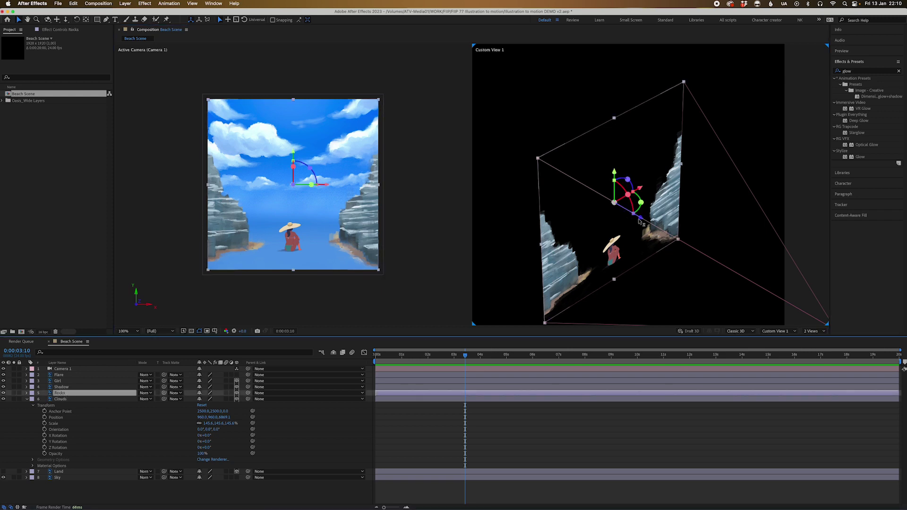
left_click_drag(642, 217, 663, 238)
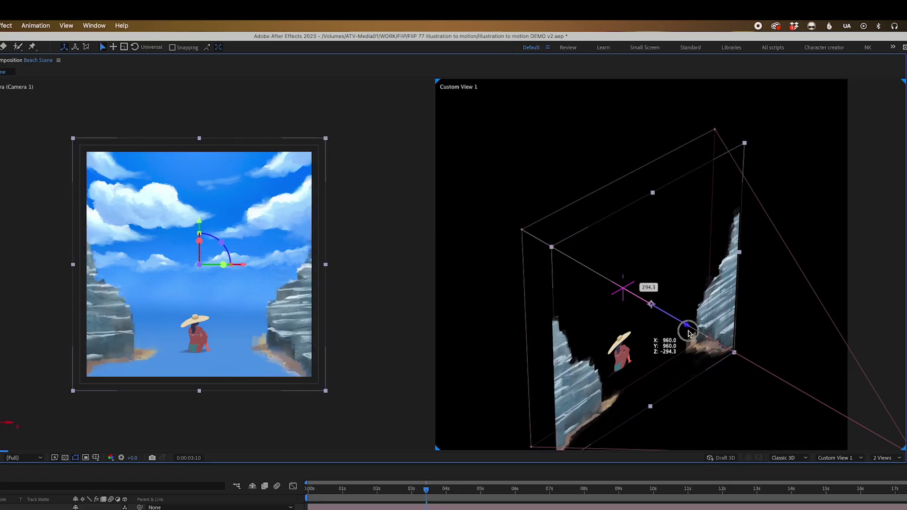
left_click_drag(686, 331, 708, 344)
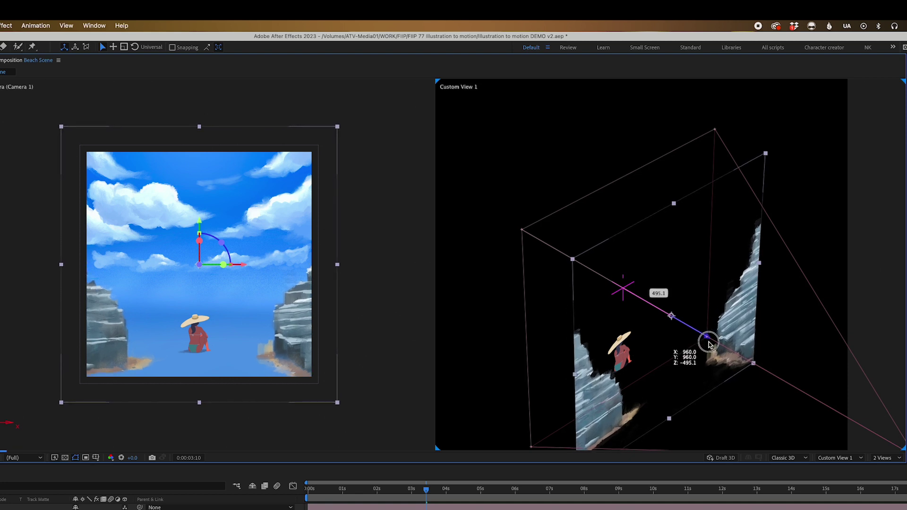
left_click_drag(708, 344, 712, 347)
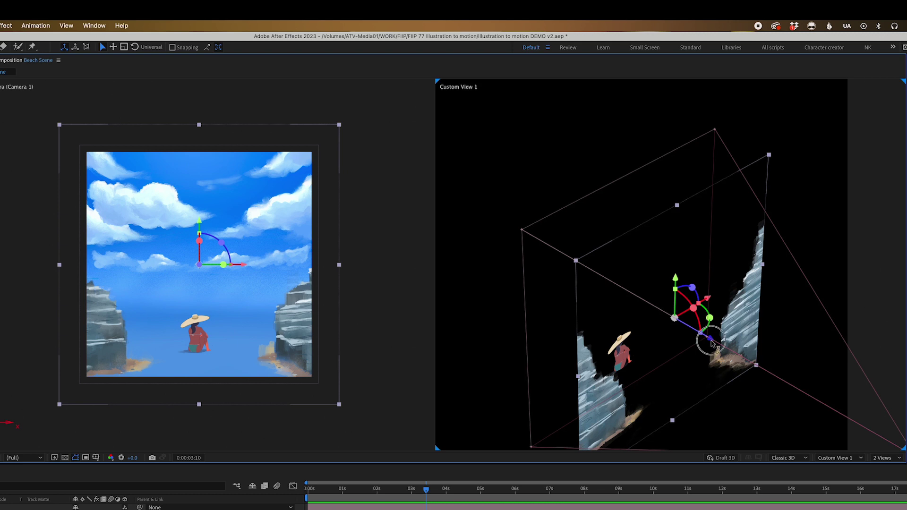
left_click_drag(711, 342, 723, 348)
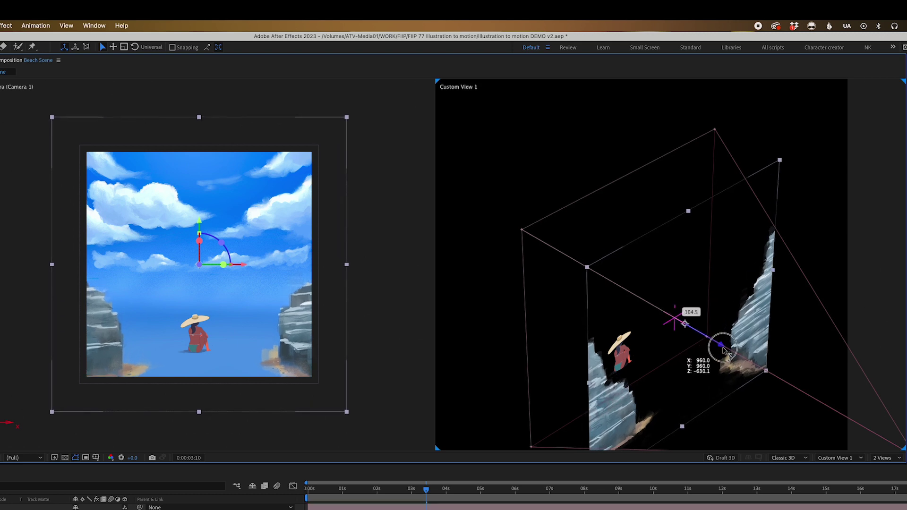
mouse_move(723, 348)
left_mouse_down()
mouse_move(702, 366)
mouse_move(644, 357)
mouse_move(674, 338)
mouse_move(668, 330)
mouse_move(664, 341)
mouse_move(703, 361)
mouse_move(690, 376)
left_mouse_up()
key("c")
key("ctrl+Down")
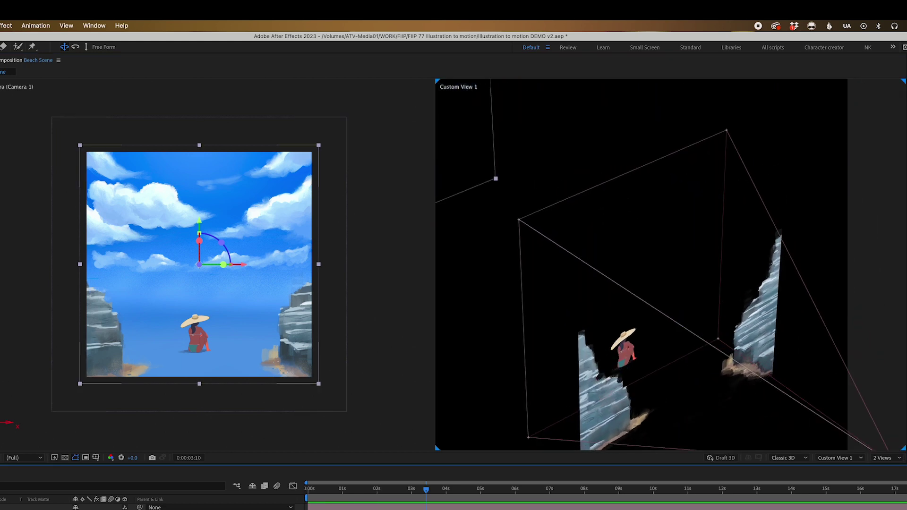
Step: Reselect Rocks, then select the Shadow layer and orbit to check depth
left_click(570, 427)
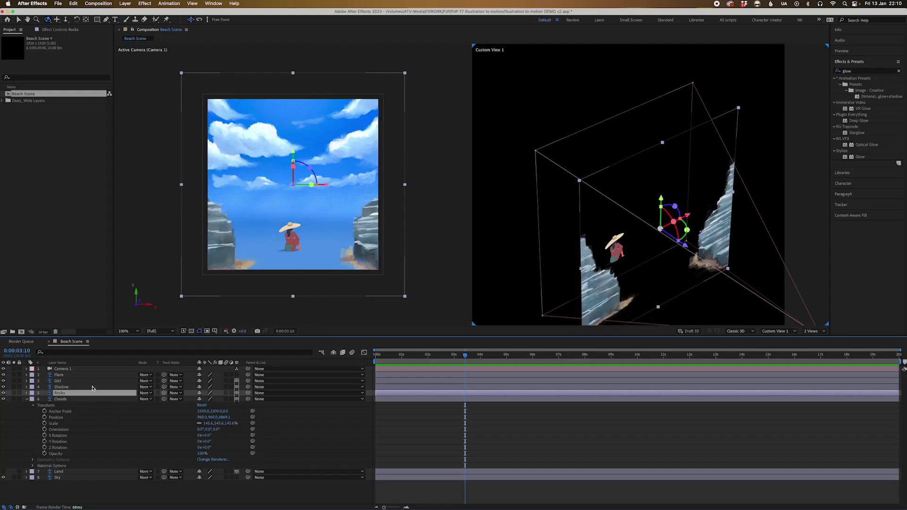
left_click(64, 386)
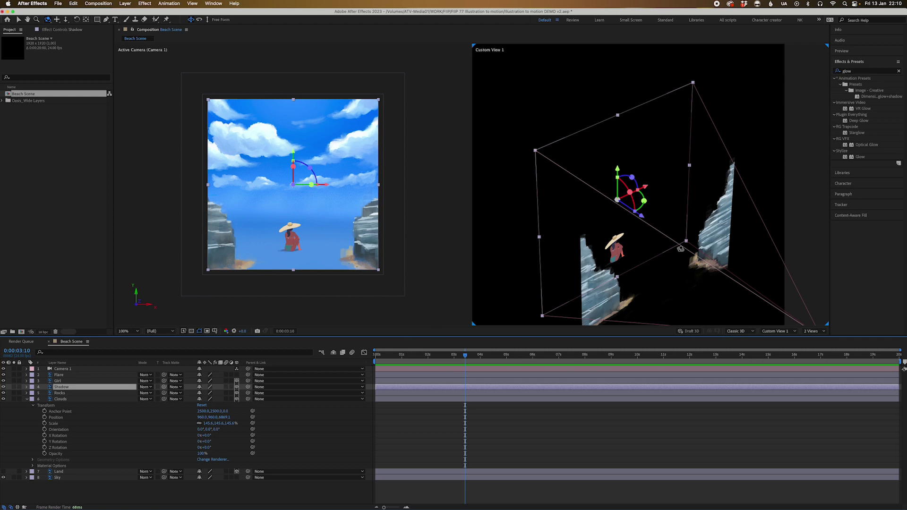
left_click_drag(680, 249, 664, 259)
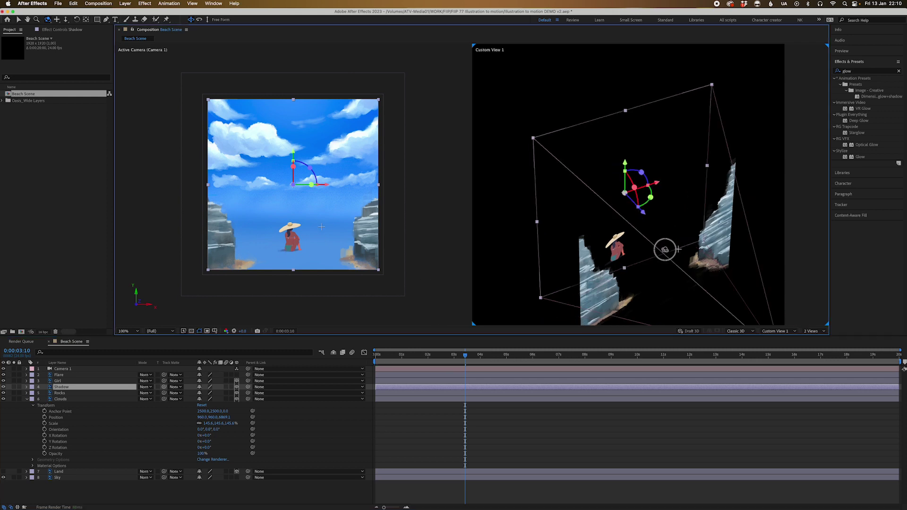
left_click(201, 405)
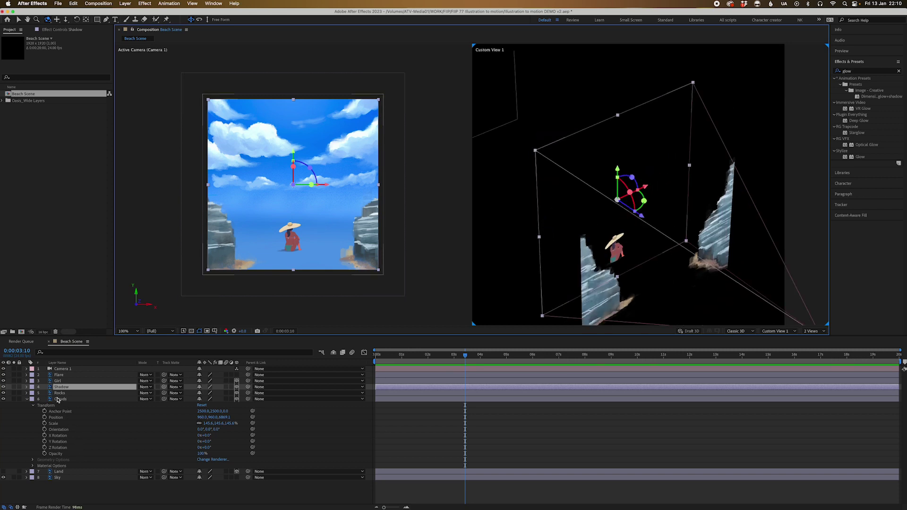
Step: Collapse Clouds, turn on the Land layer's visibility, and centre its anchor point
left_click(26, 399)
left_click(60, 405)
left_click(4, 406)
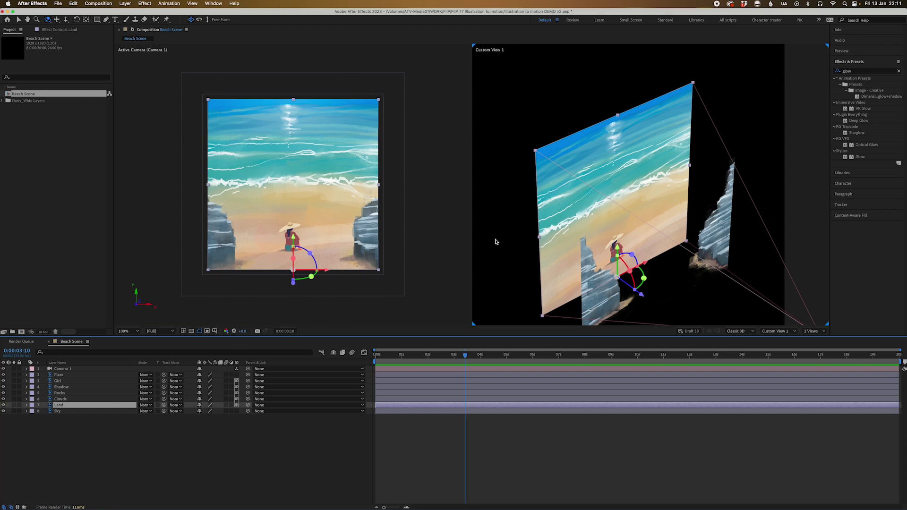
left_click(18, 461)
left_click(60, 405)
key("super+alt+Home")
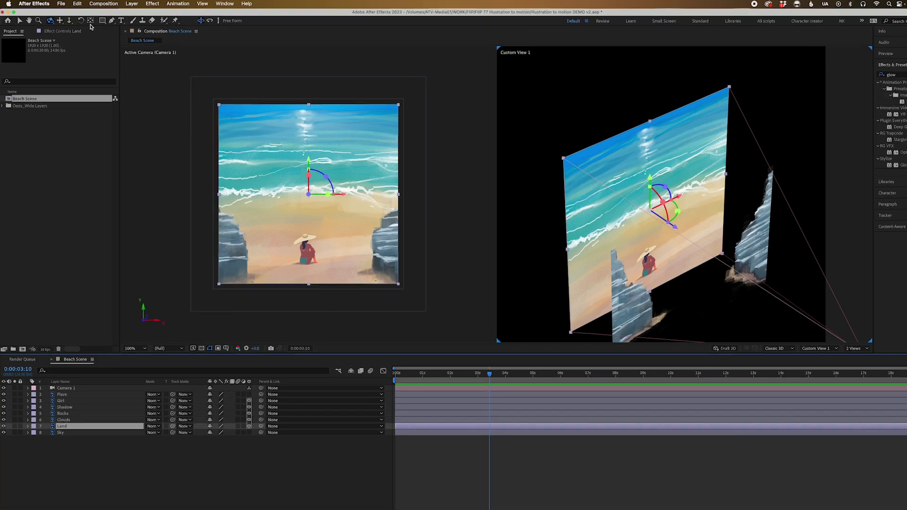
left_click(213, 57)
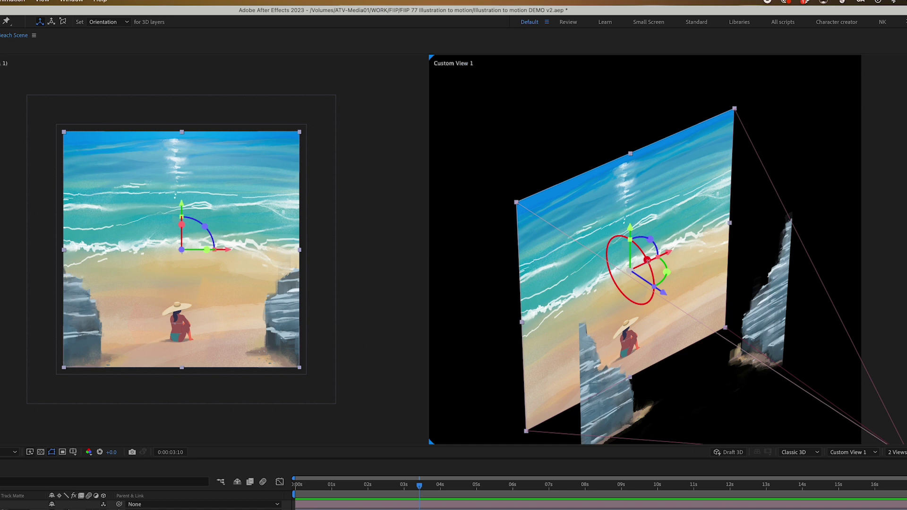
Step: Rotate Land -90° on X to lie flat, then lower it beneath the girl
left_click_drag(648, 260, 635, 235)
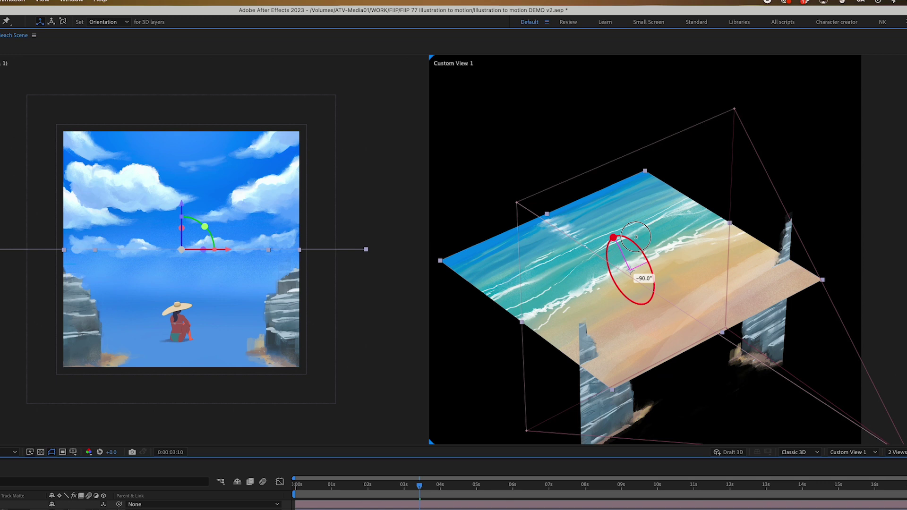
left_click_drag(635, 234, 637, 240)
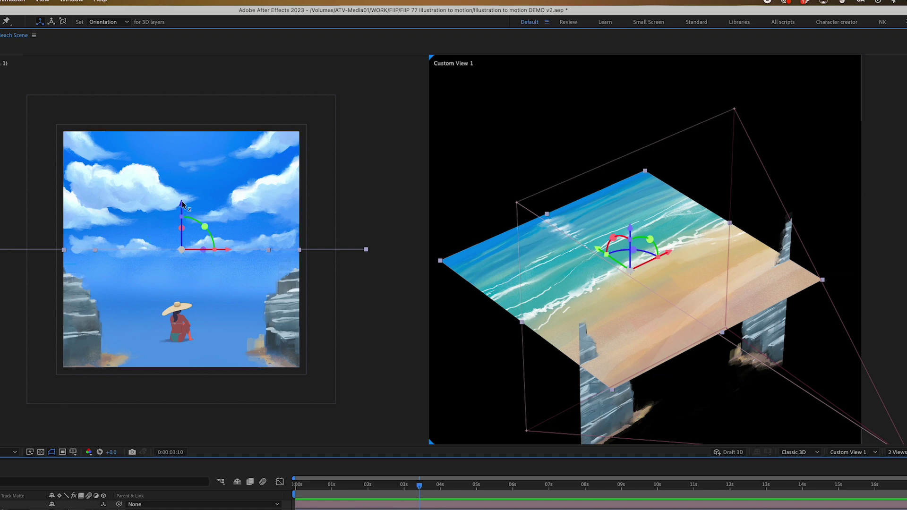
left_click_drag(182, 205, 182, 231)
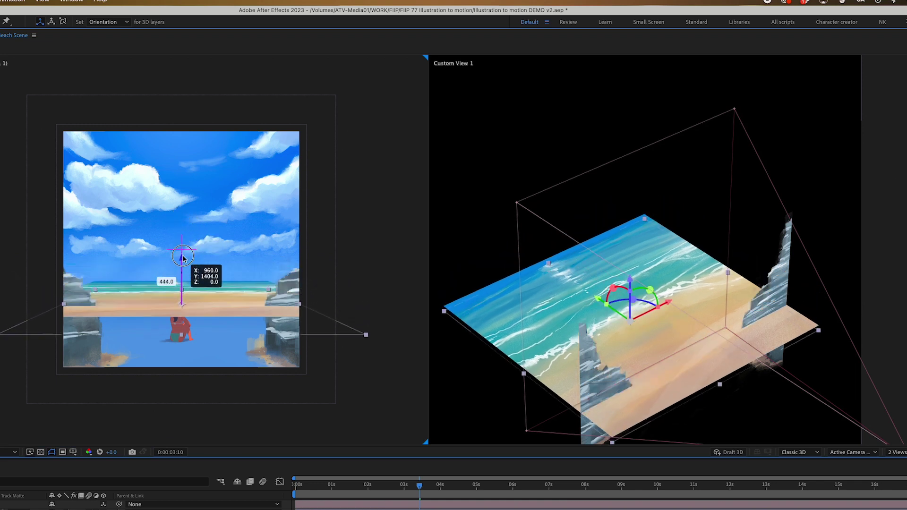
left_click_drag(182, 230, 189, 344)
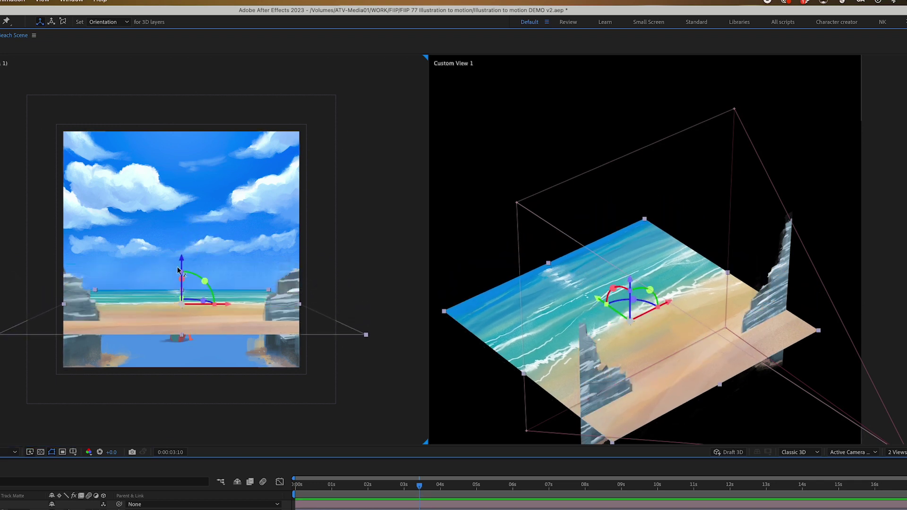
left_click_drag(181, 264, 183, 285)
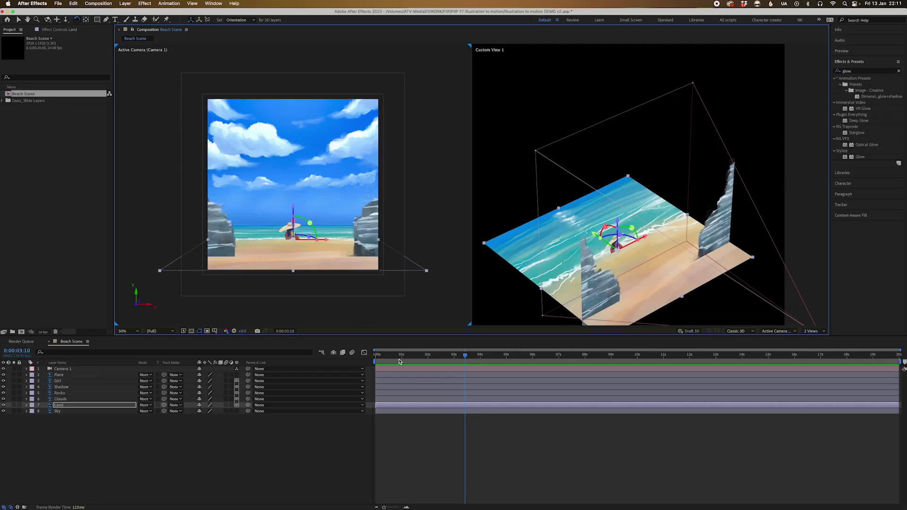
left_click(369, 358)
left_click_drag(375, 354, 456, 354)
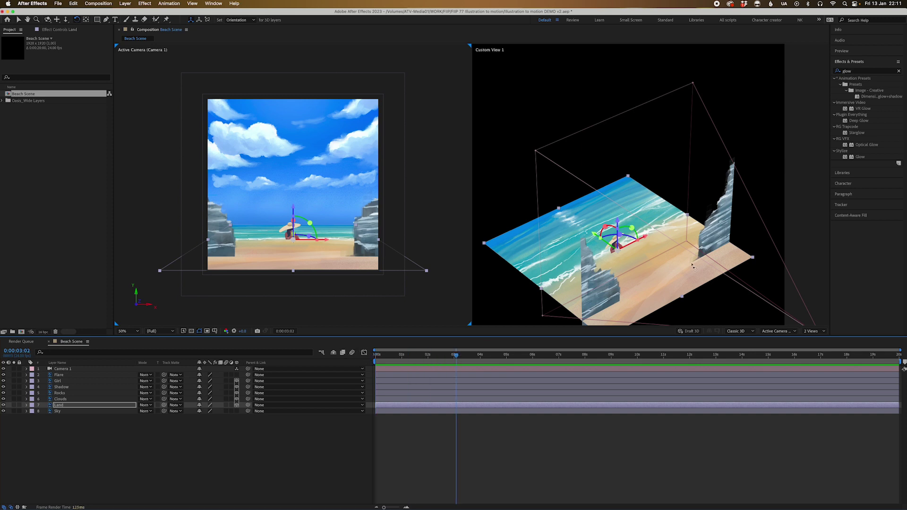
key("c")
left_click_drag(653, 270, 629, 252)
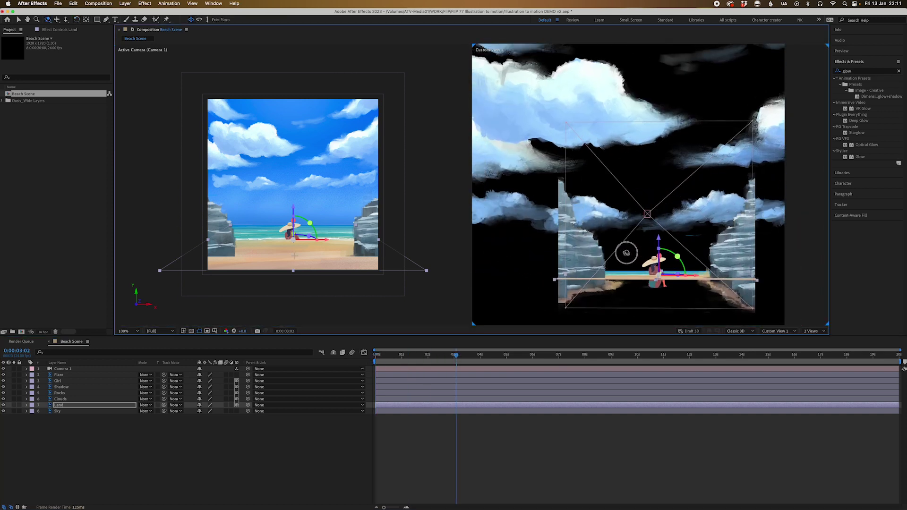
left_click_drag(629, 252, 629, 254)
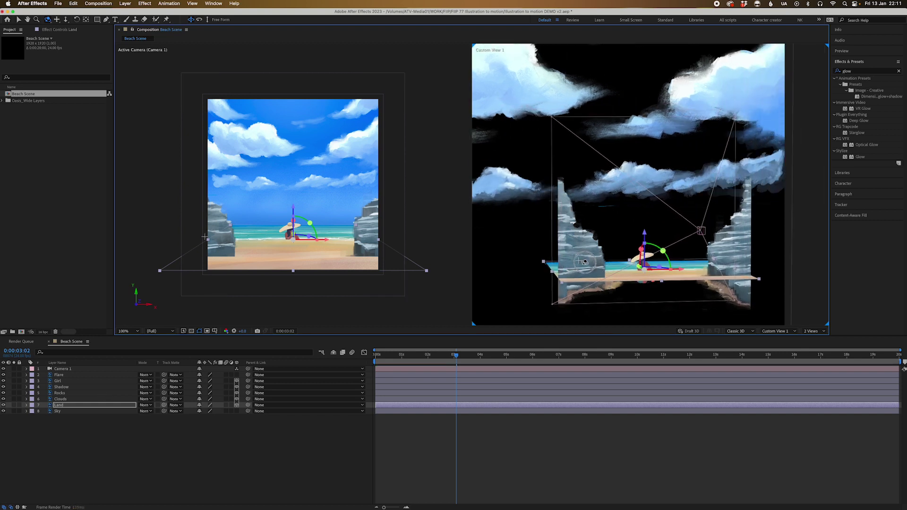
left_click_drag(579, 260, 585, 262)
Step: Parent the Shadow layer to the Girl layer with the pick whip
left_click(61, 381)
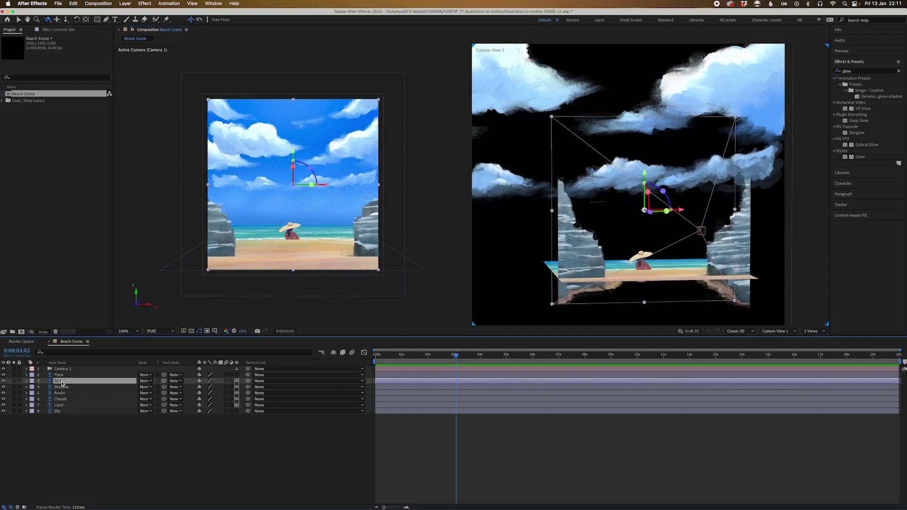
key("v")
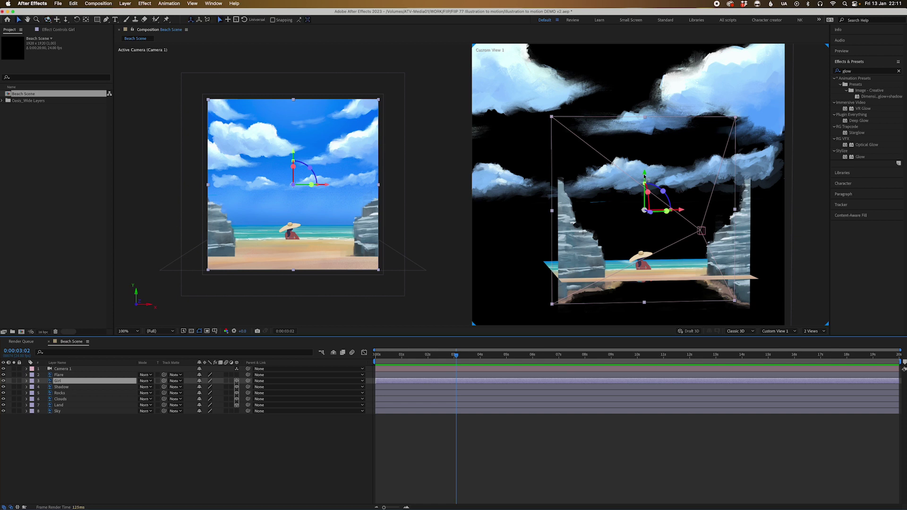
left_click(61, 387)
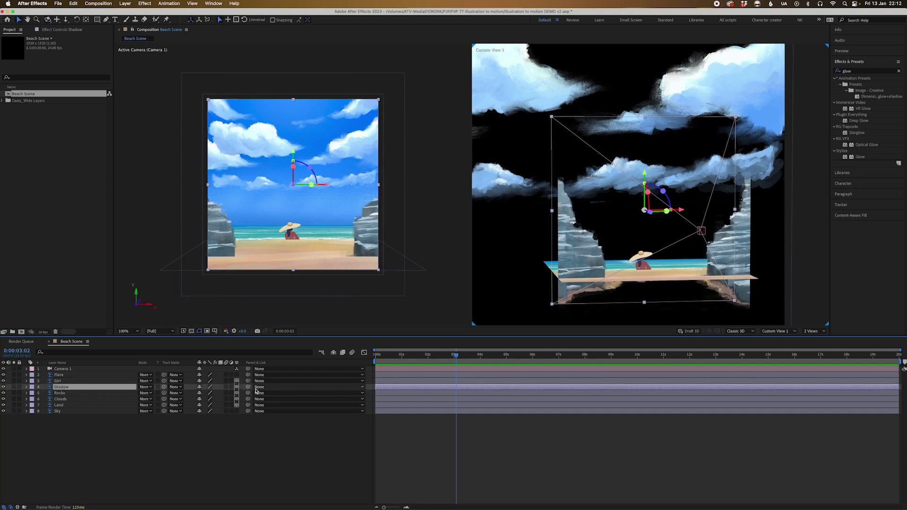
left_click_drag(248, 387, 61, 380)
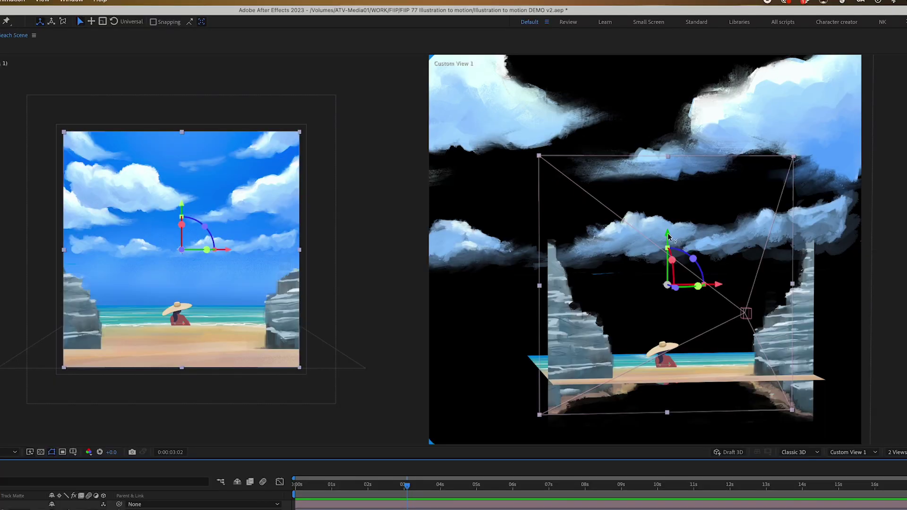
Step: Fine-tune the girl's vertical position and raise the Rocks layer along Y
left_click_drag(644, 177, 649, 160)
left_click_drag(672, 214, 671, 218)
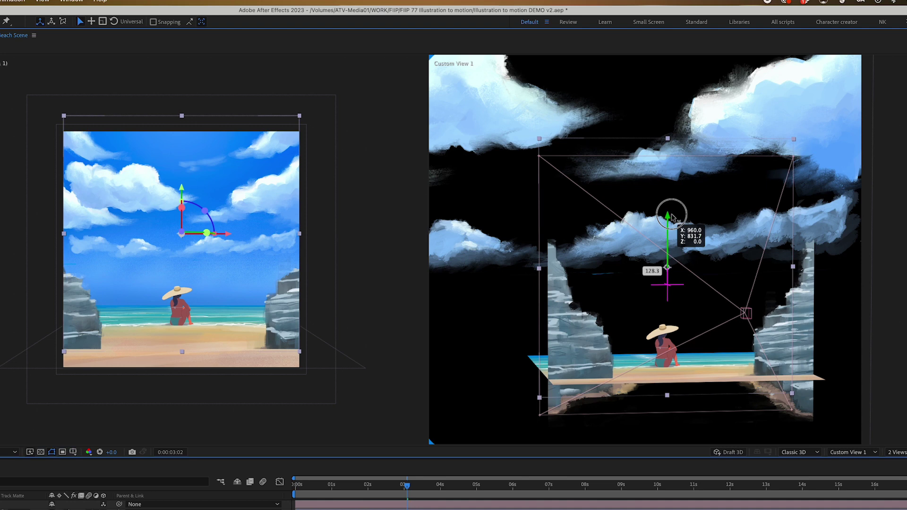
left_click_drag(672, 218, 673, 220)
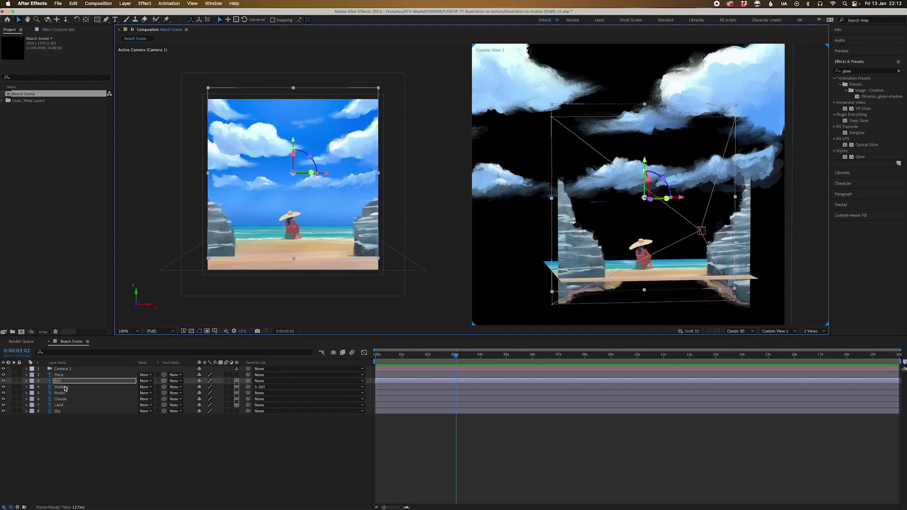
left_click(63, 393)
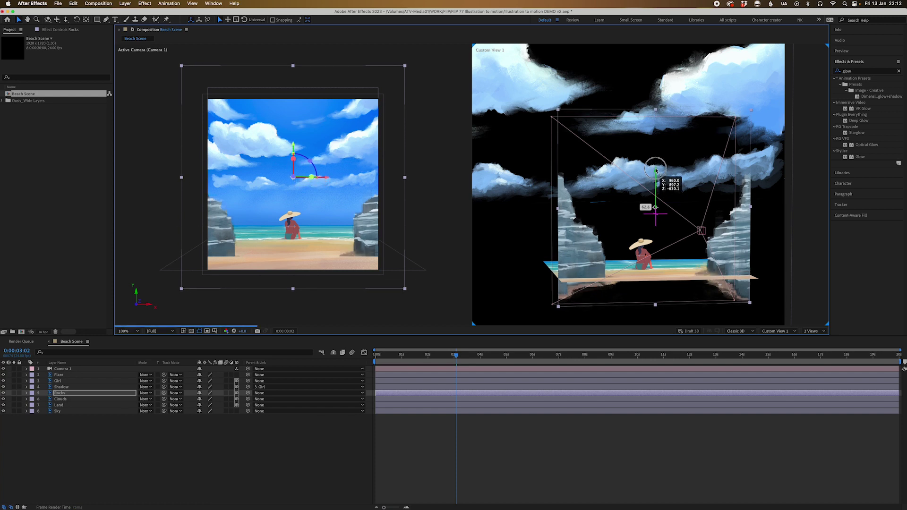
left_click_drag(656, 186, 655, 166)
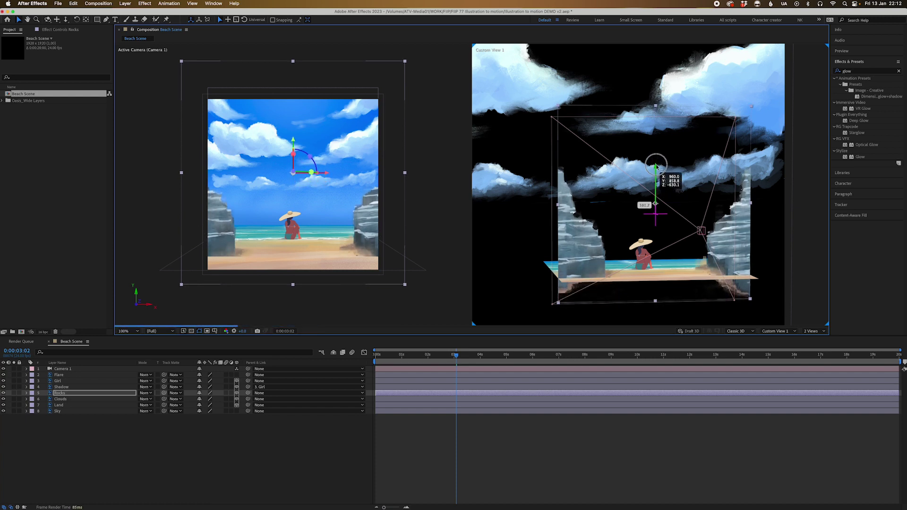
left_click_drag(656, 168, 655, 167)
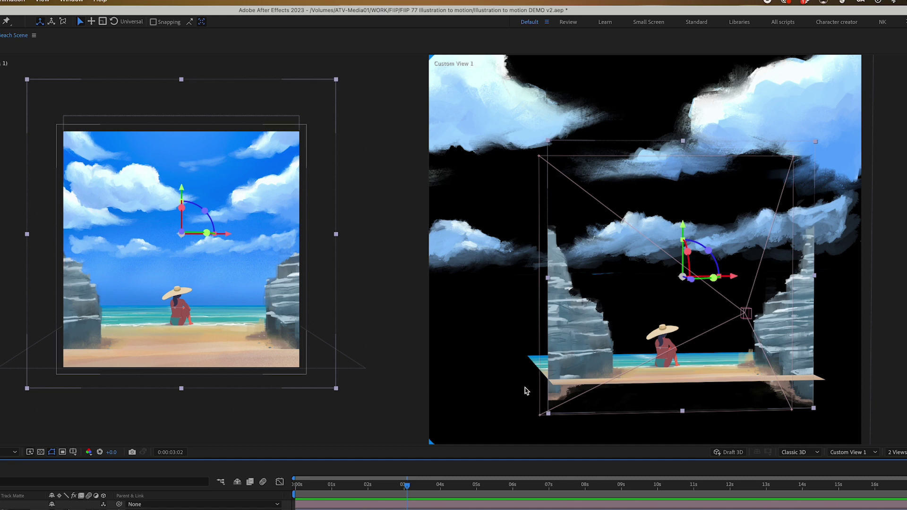
Step: Orbit Custom View 1 to check perspective, then select Land and open the Layer menu
key("c")
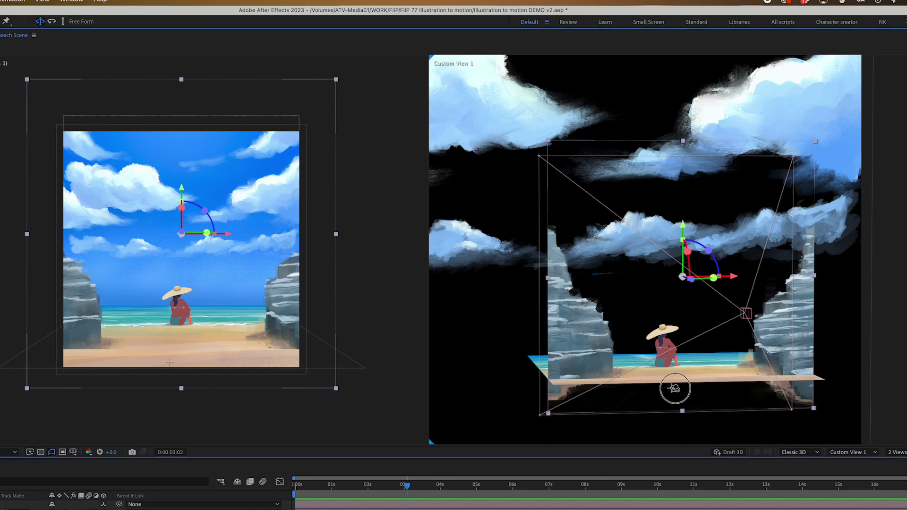
mouse_move(677, 384)
left_mouse_down()
mouse_move(688, 401)
mouse_move(548, 394)
mouse_move(737, 382)
mouse_move(787, 392)
mouse_move(750, 376)
left_mouse_up()
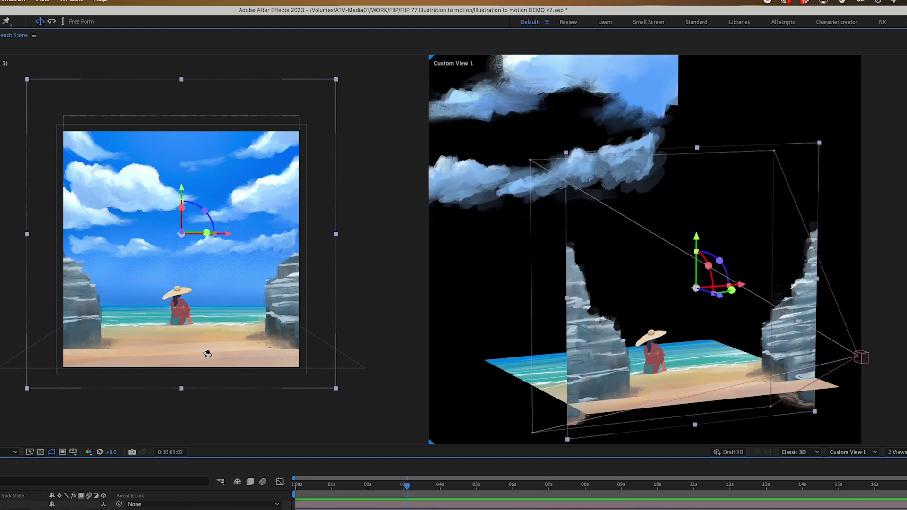
left_click(603, 499)
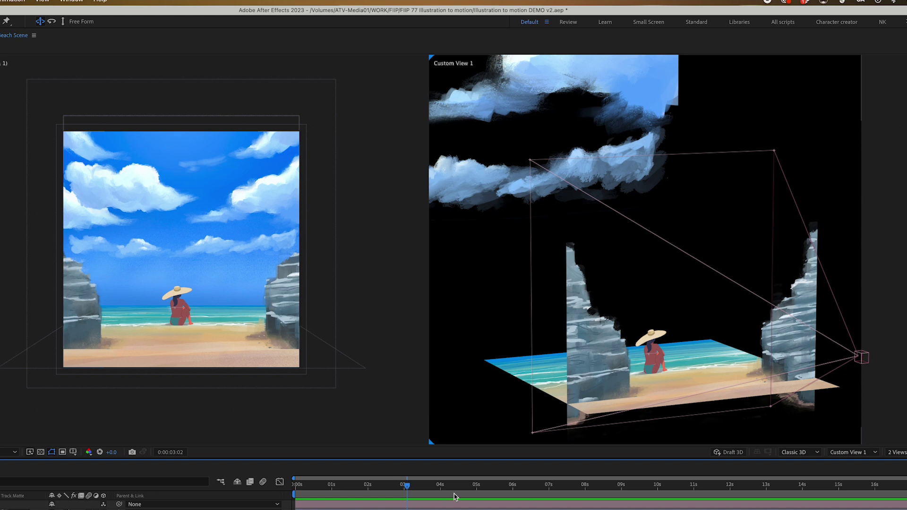
scroll(616, 402, "up", 3)
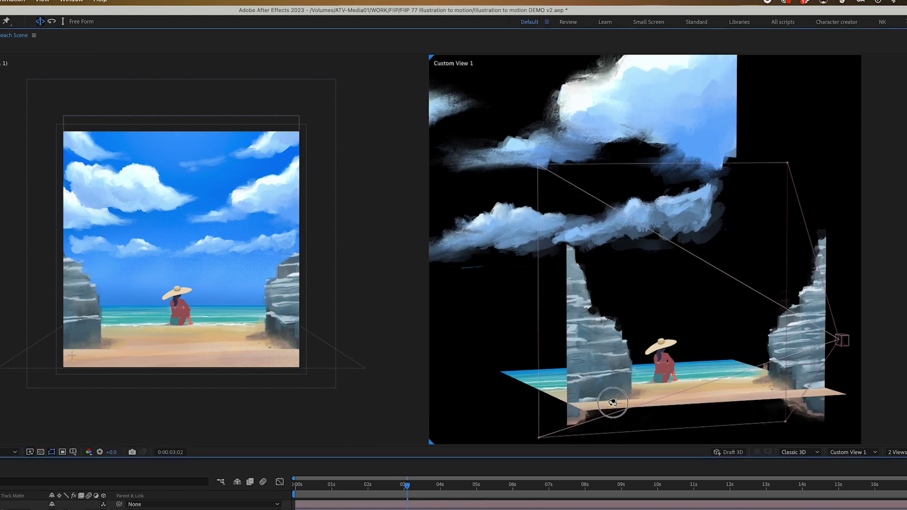
scroll(613, 405, "down", 1)
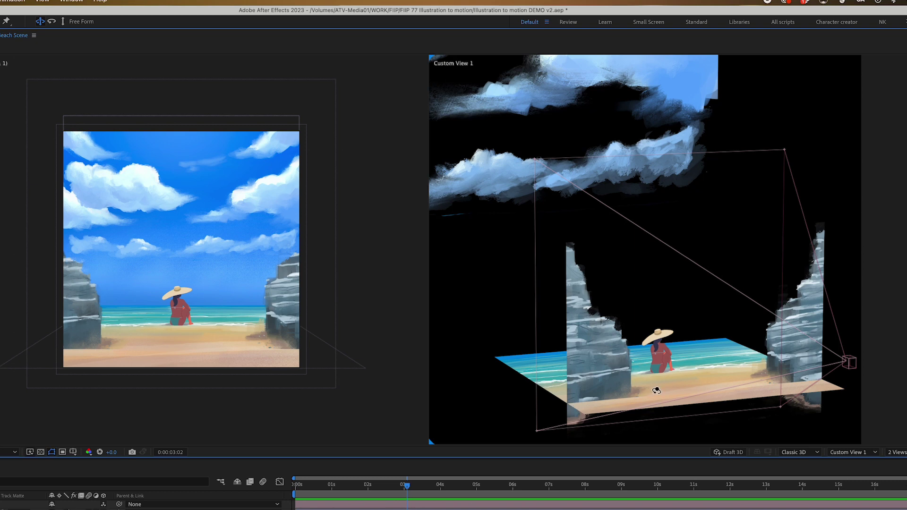
left_click_drag(656, 390, 651, 392)
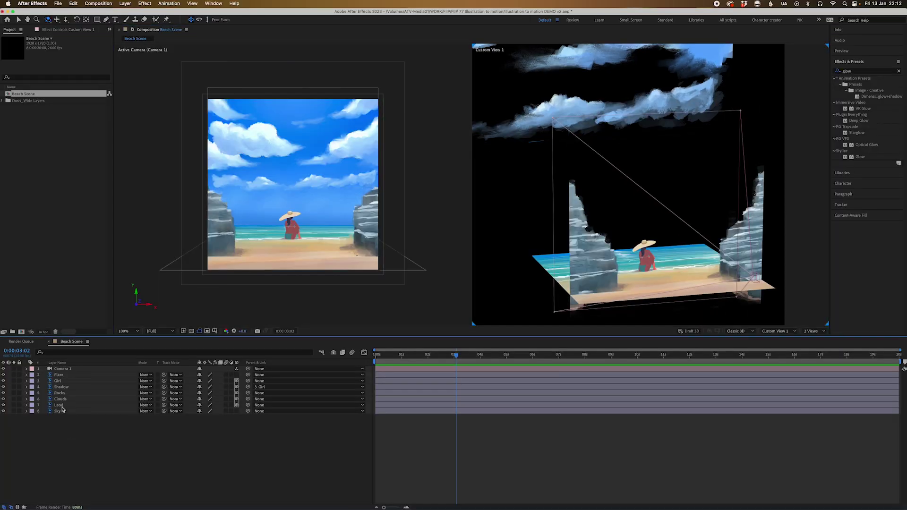
left_click(59, 404)
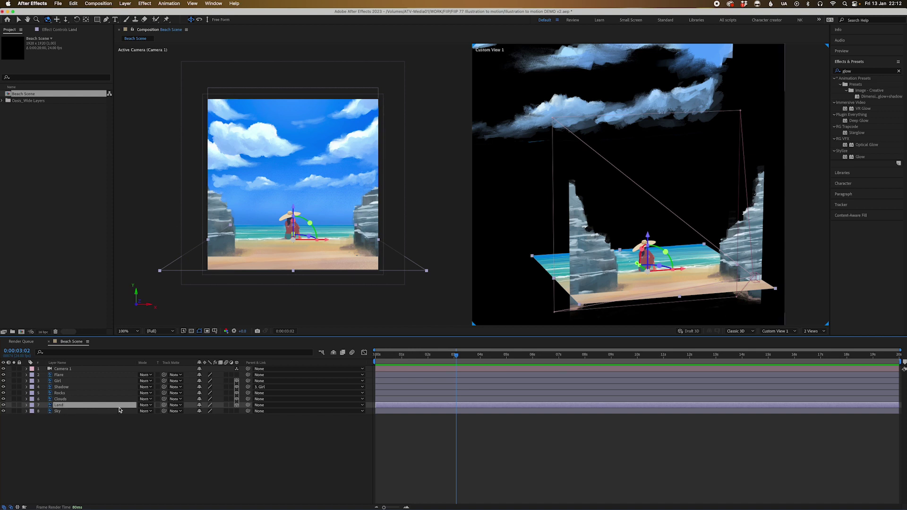
left_click(124, 5)
mouse_move(142, 13)
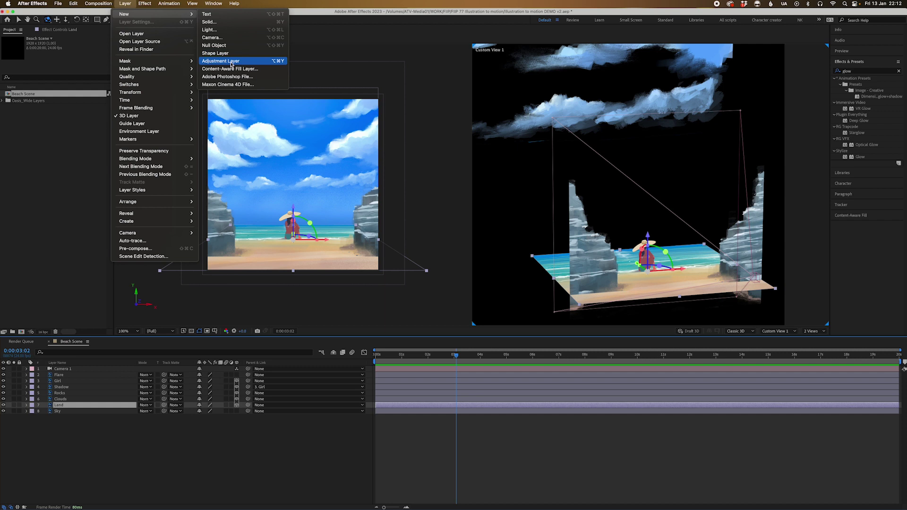
Step: Add an adjustment layer above Land and drag Clouds below Land in the timeline
left_click(228, 61)
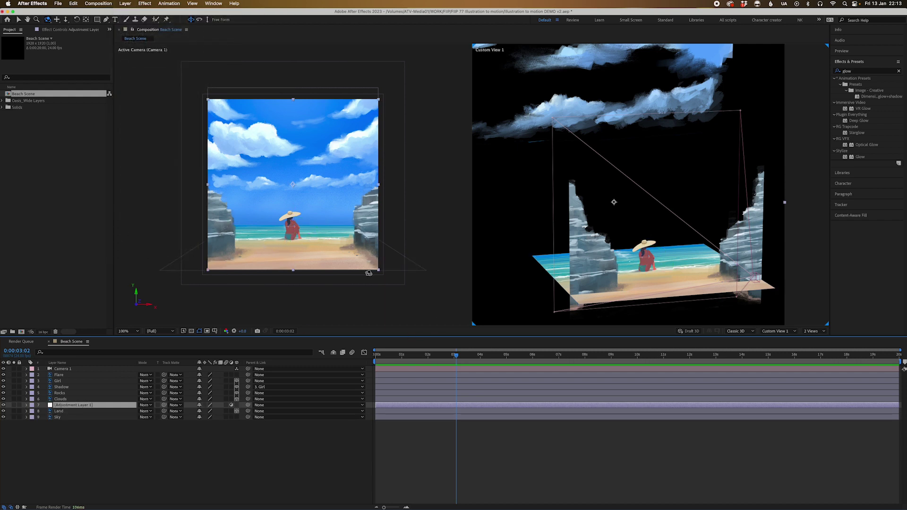
left_click(63, 399)
left_click(60, 374, "shift")
left_click(71, 430)
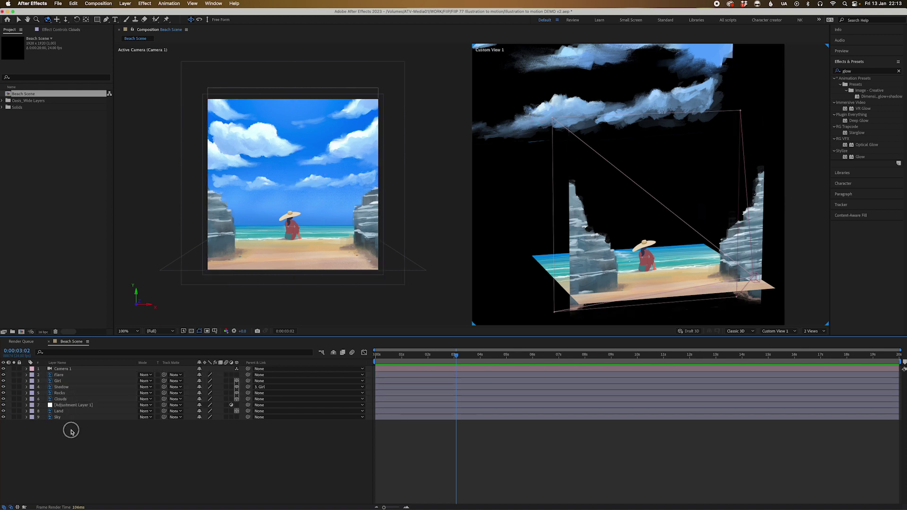
left_click(64, 399)
left_click(60, 374, "shift")
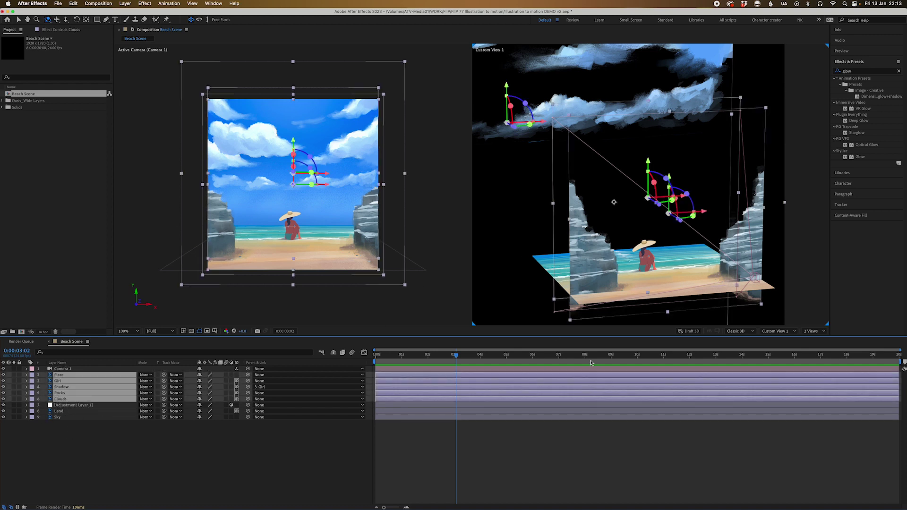
left_click(64, 412)
left_click(68, 462)
left_click(74, 400)
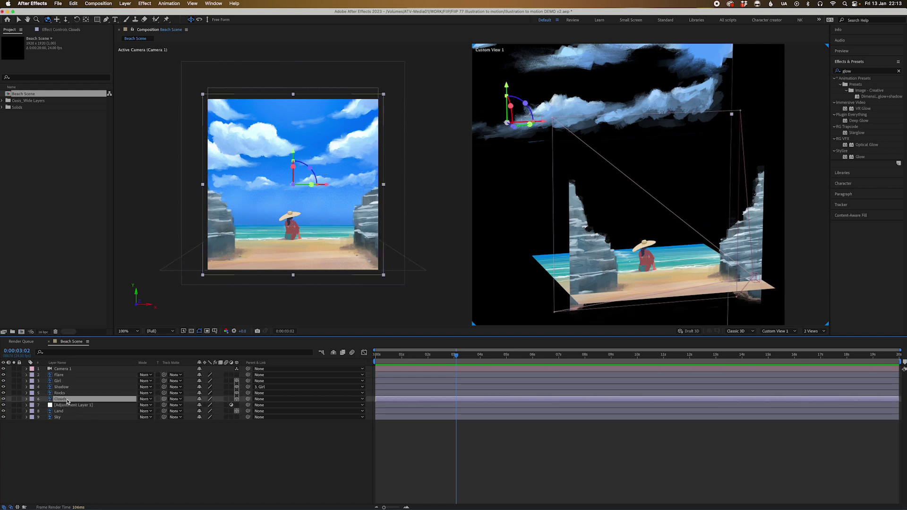
left_click_drag(68, 401, 67, 416)
left_click(73, 449)
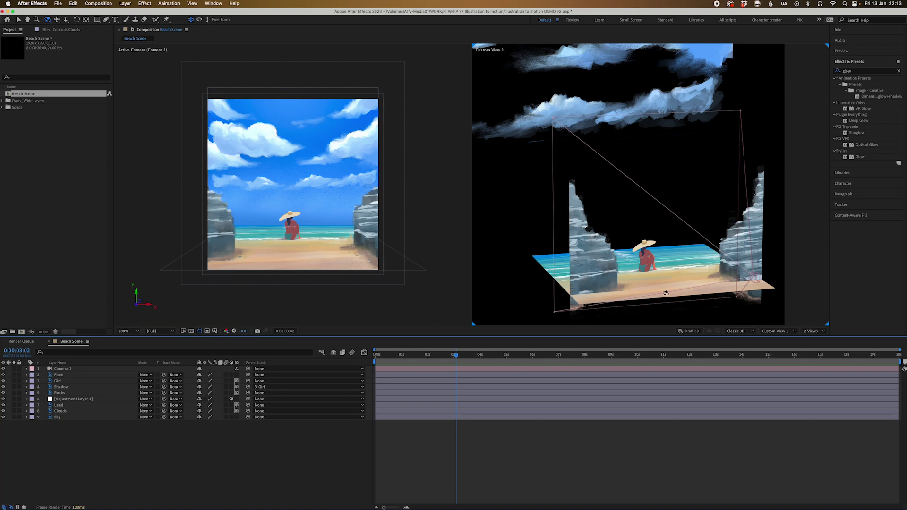
Step: Toggle Adjustment Layer 1's visibility off and on, checking the view from other angles
left_click_drag(666, 290, 668, 290)
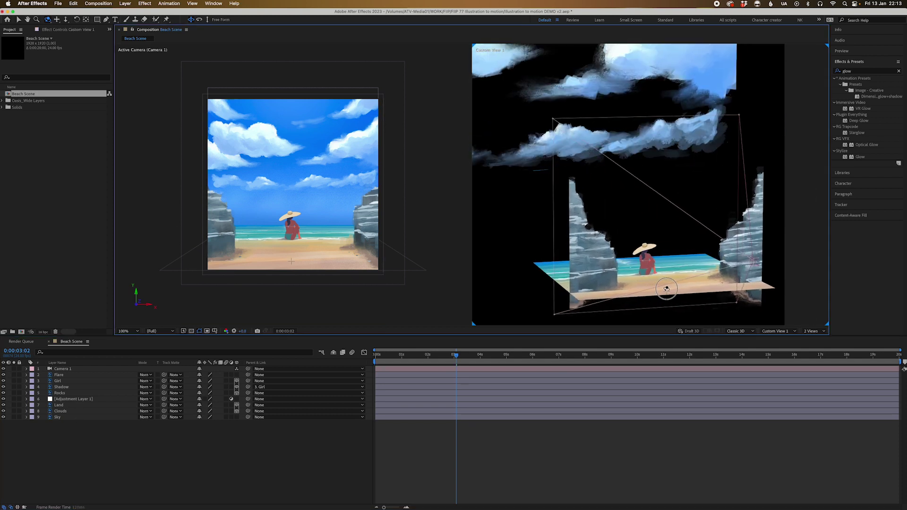
left_click_drag(668, 290, 525, 275)
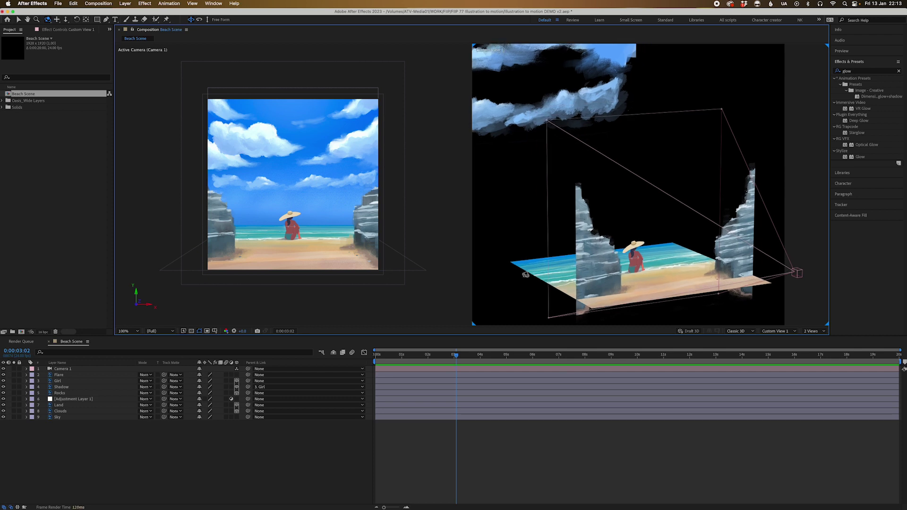
left_click(3, 399)
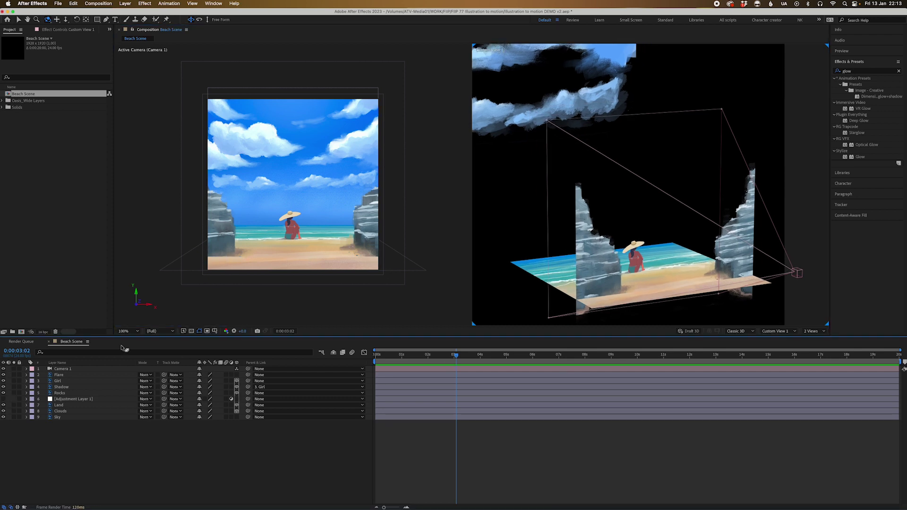
left_click(2, 399)
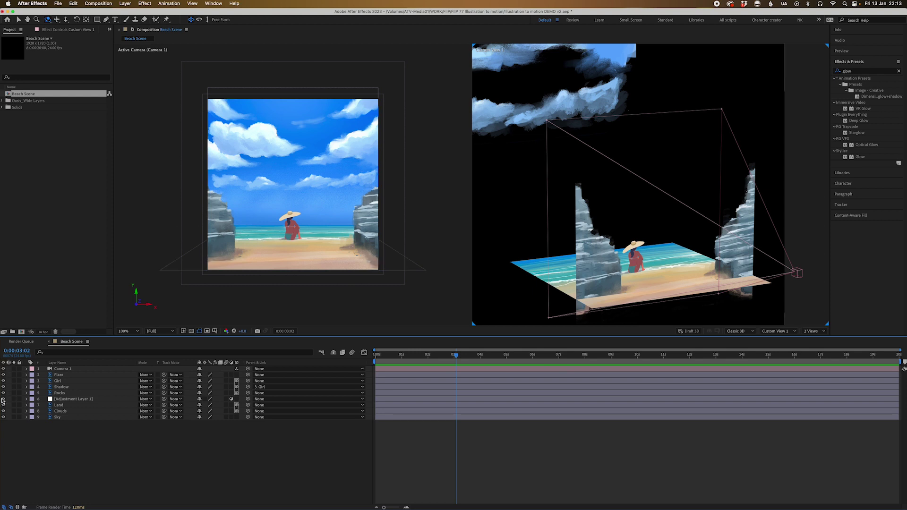
left_click(78, 401)
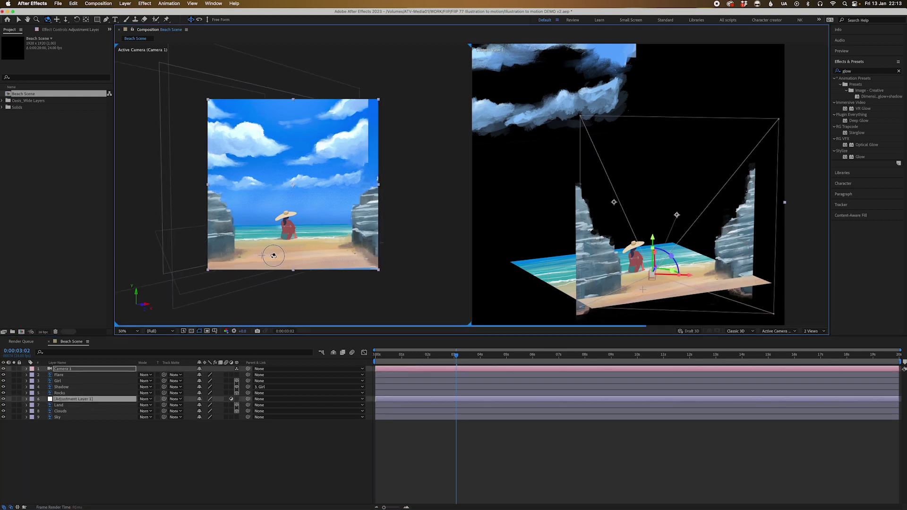
left_click_drag(260, 255, 269, 257)
key("super+z")
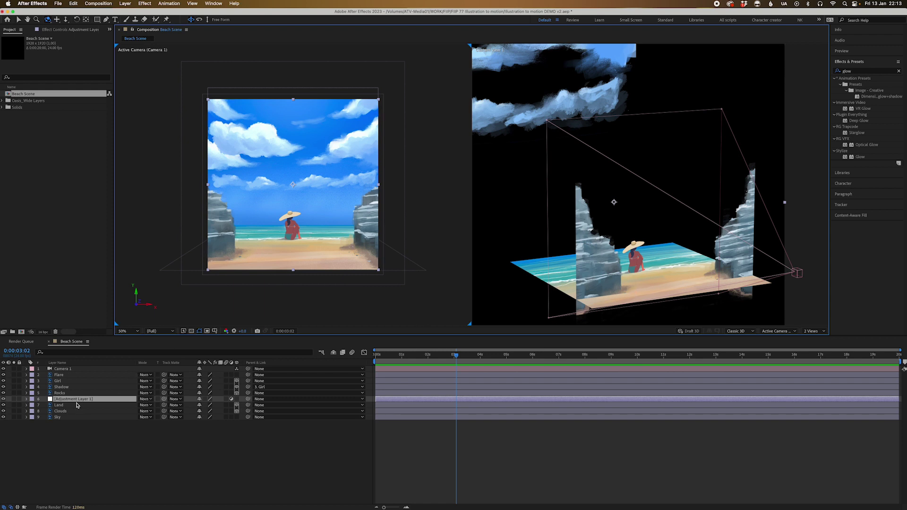
left_click(154, 466)
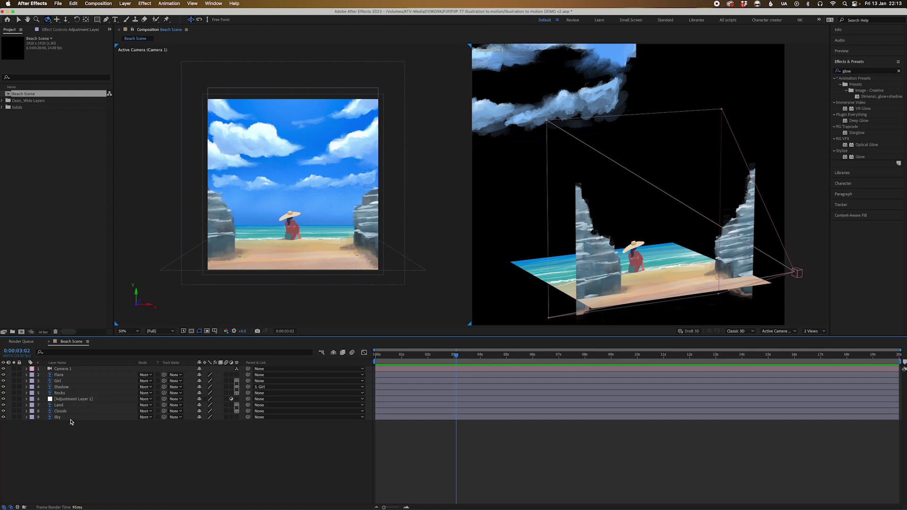
Step: Adjust the Rocks layer's Scale by scrubbing it down and back up
left_click(65, 393)
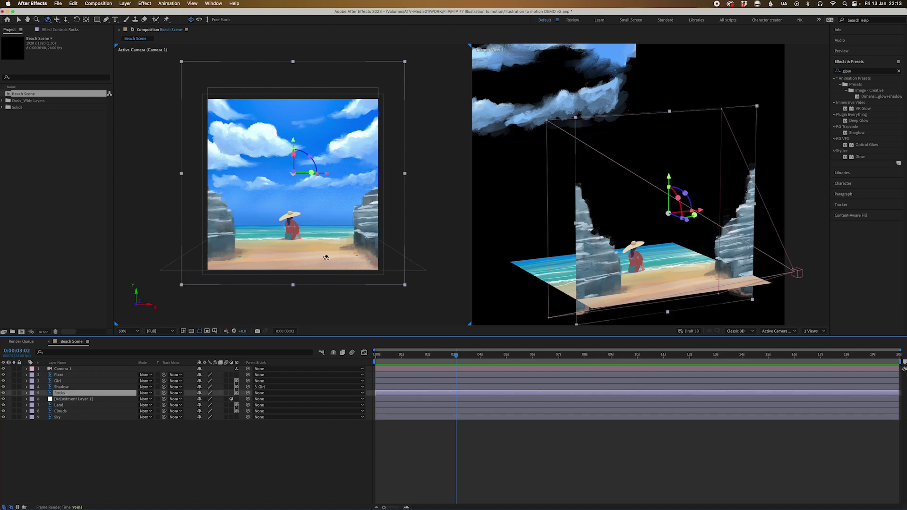
key("v")
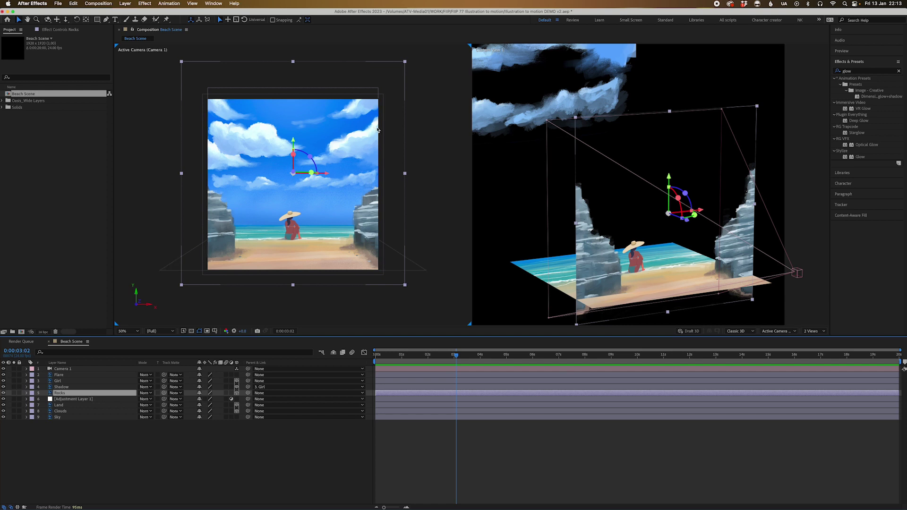
key("s")
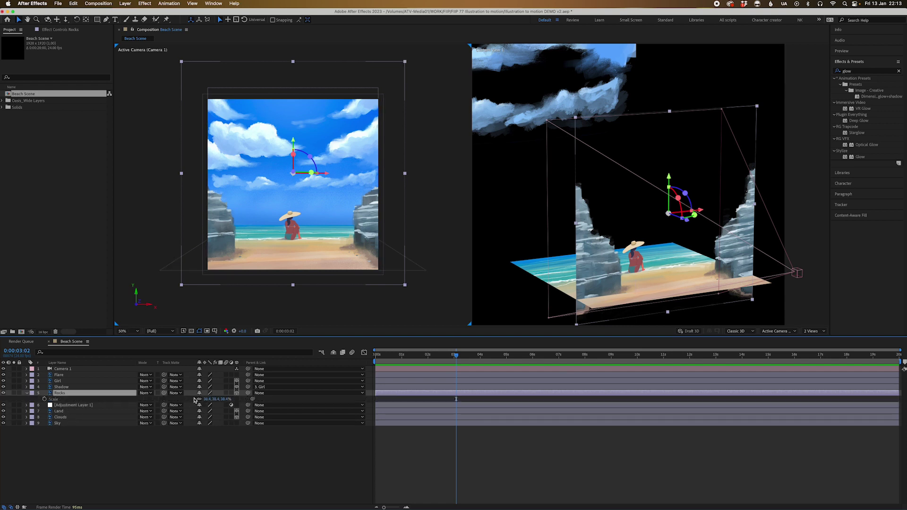
left_click_drag(204, 401, 202, 400)
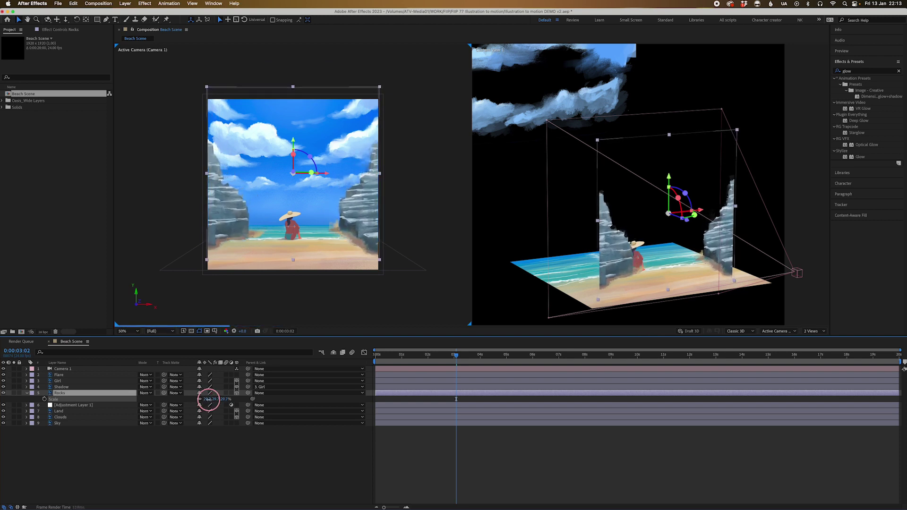
left_click_drag(201, 401, 209, 399)
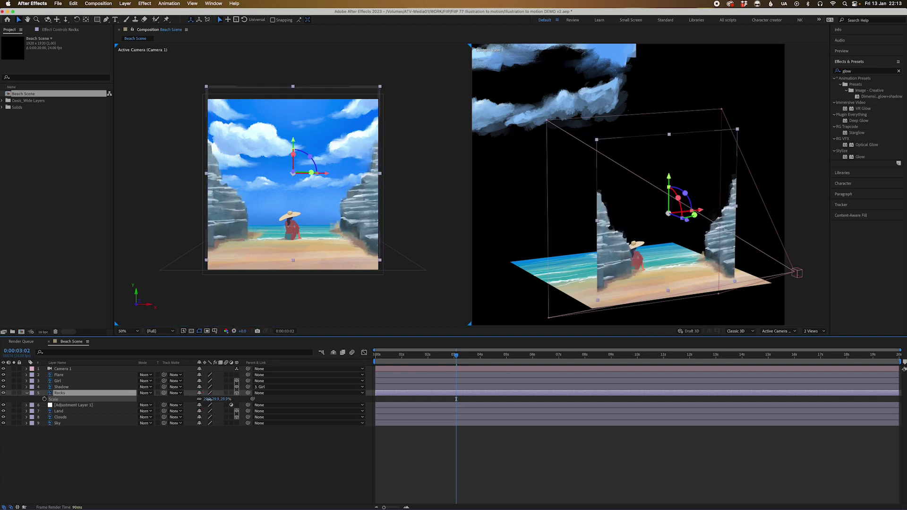
key("Return")
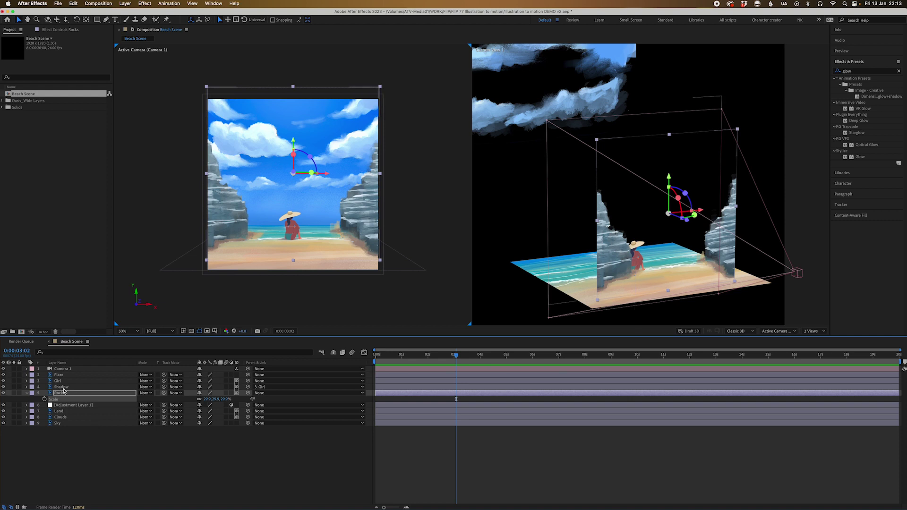
Step: Move Rocks to about Z -869 and Girl to about Z -278 in Custom View
left_click(686, 222)
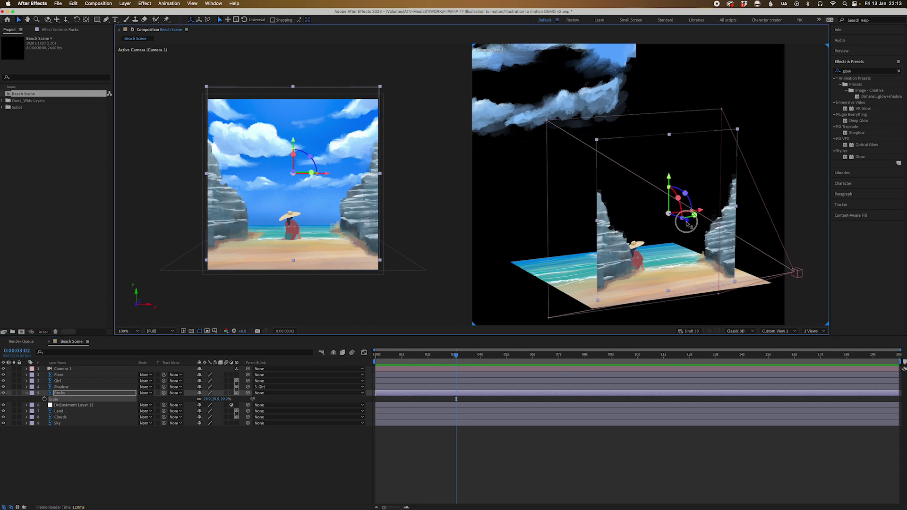
left_click_drag(686, 222, 693, 227)
left_click(57, 382)
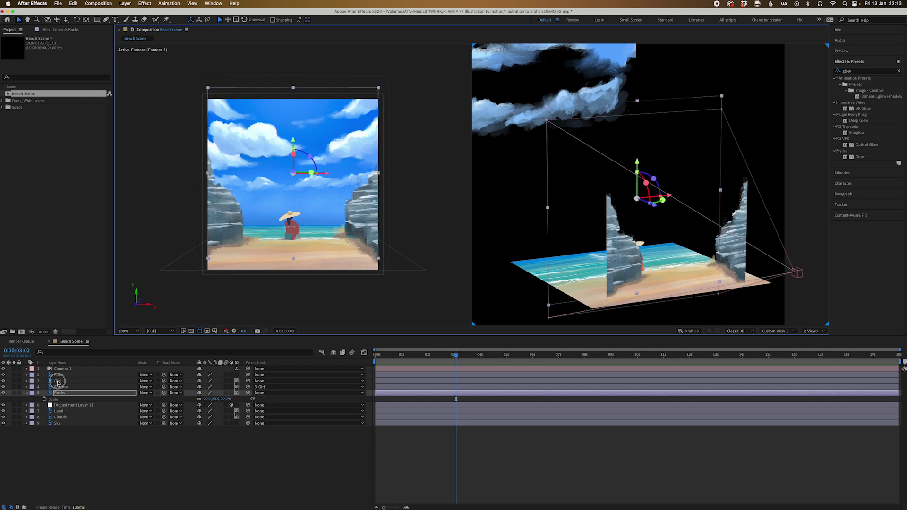
left_click(655, 206)
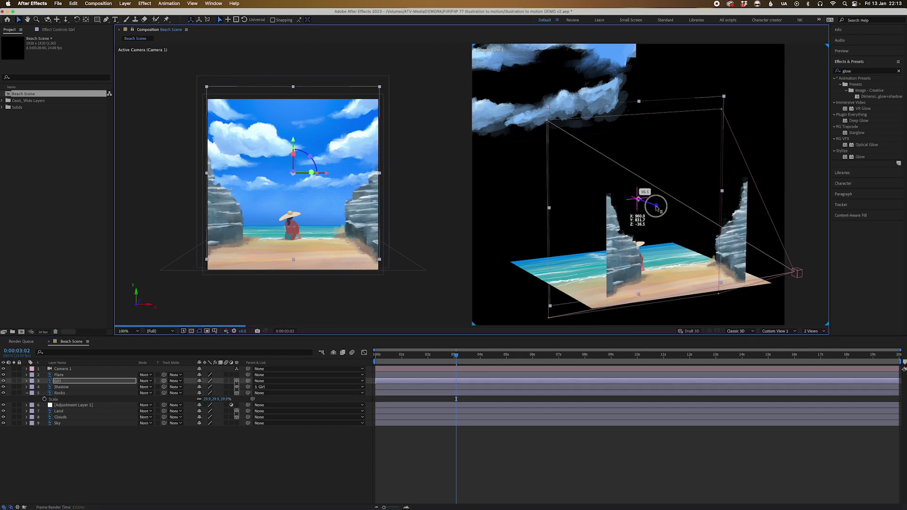
left_click_drag(656, 207, 668, 218)
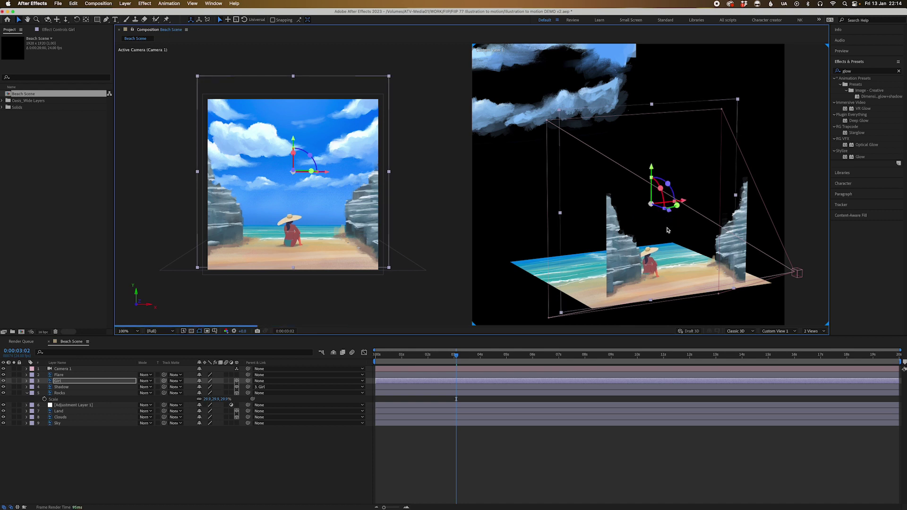
mouse_move(646, 286)
left_mouse_down()
mouse_move(634, 299)
mouse_move(631, 287)
left_mouse_up()
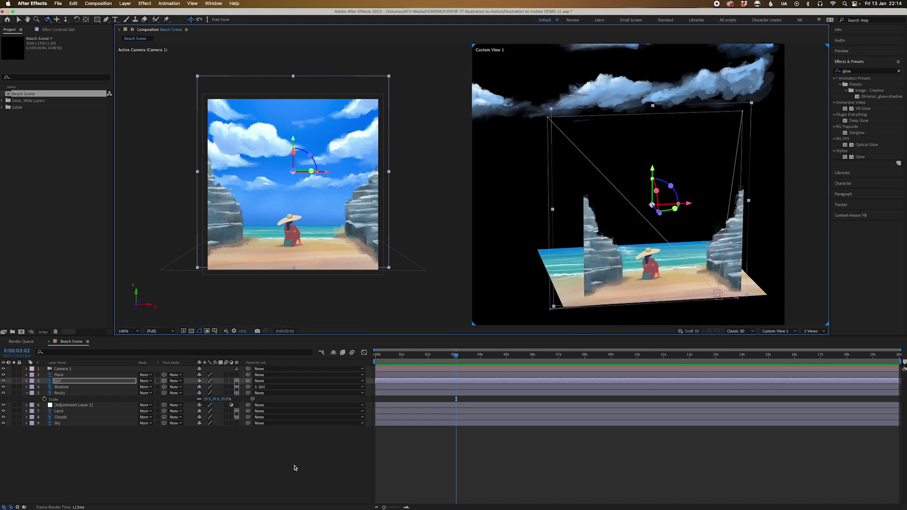
Step: Reveal Camera 1's Position and Point of Interest and set their starting keyframes
left_click(396, 481)
left_click(392, 368)
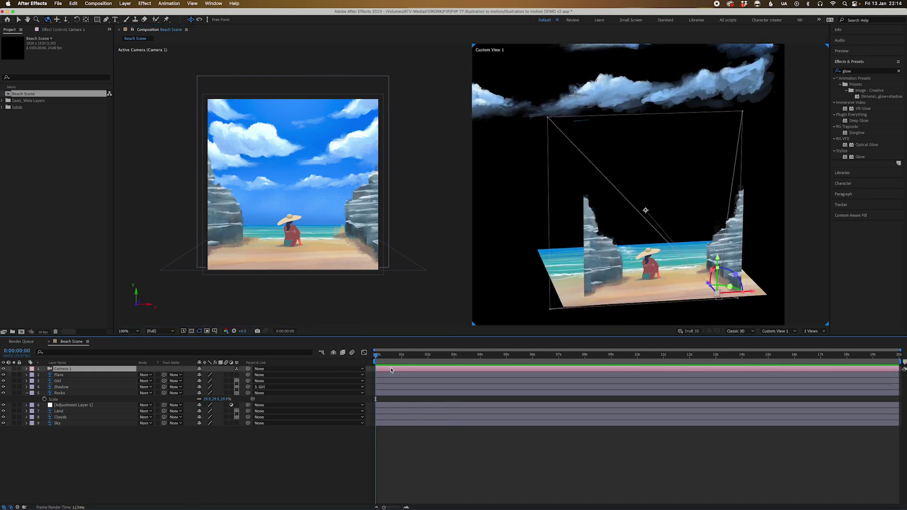
key("p")
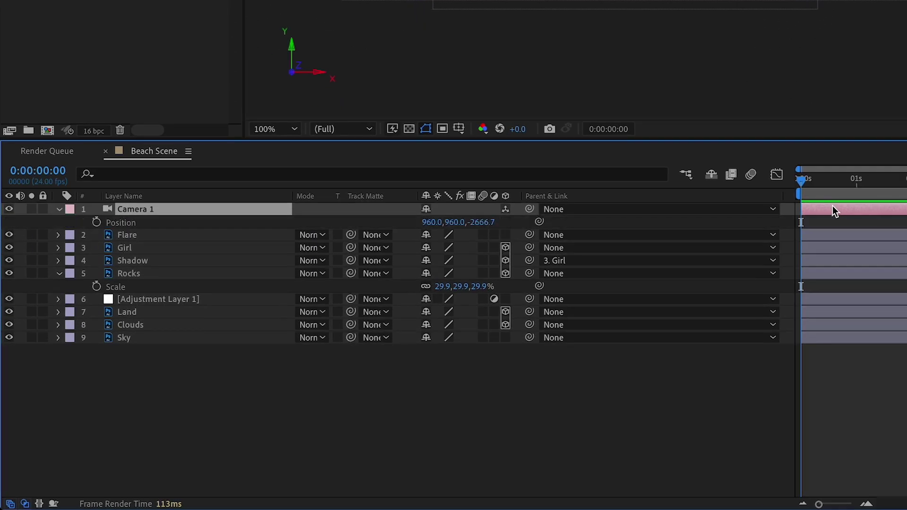
key("shift+a")
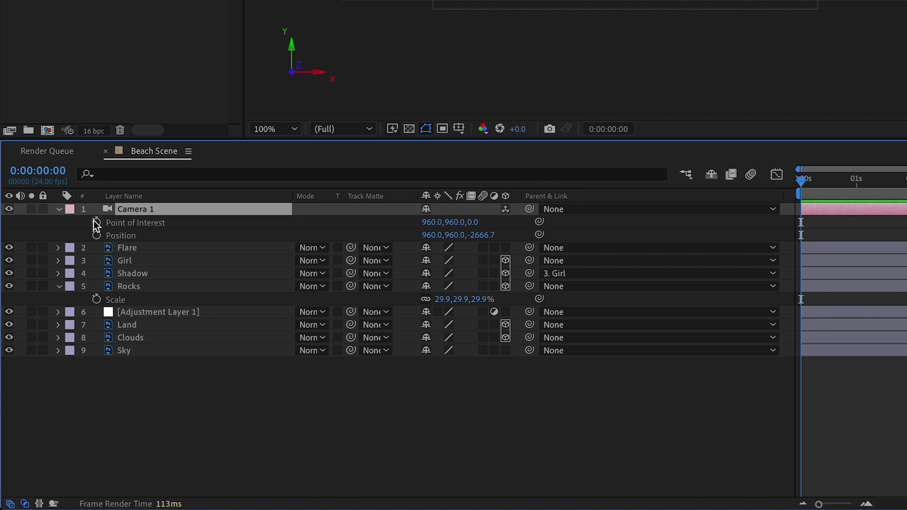
left_click(96, 223)
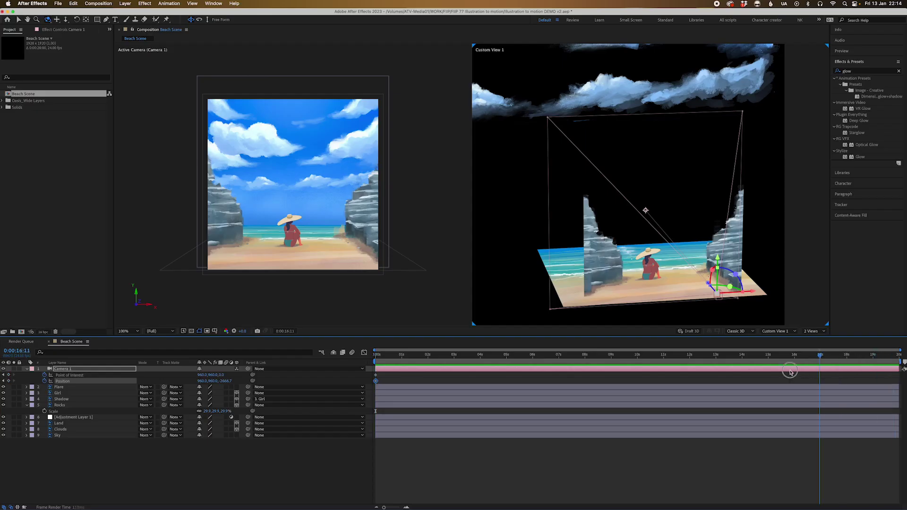
Step: At 15 seconds, dolly the camera in toward the beach with Dolly to Camera POI
left_click_drag(789, 371, 701, 376)
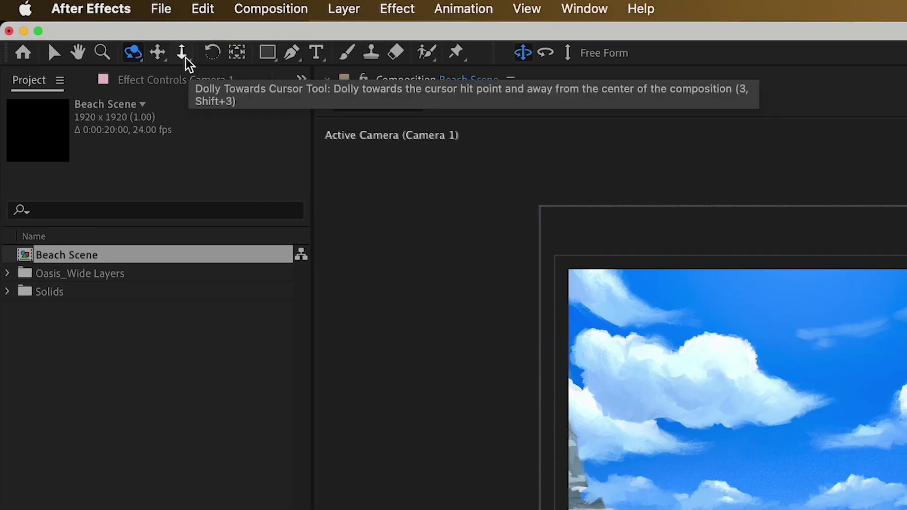
mouse_move(183, 58)
left_mouse_down()
mouse_move(210, 79)
mouse_move(288, 104)
left_mouse_up()
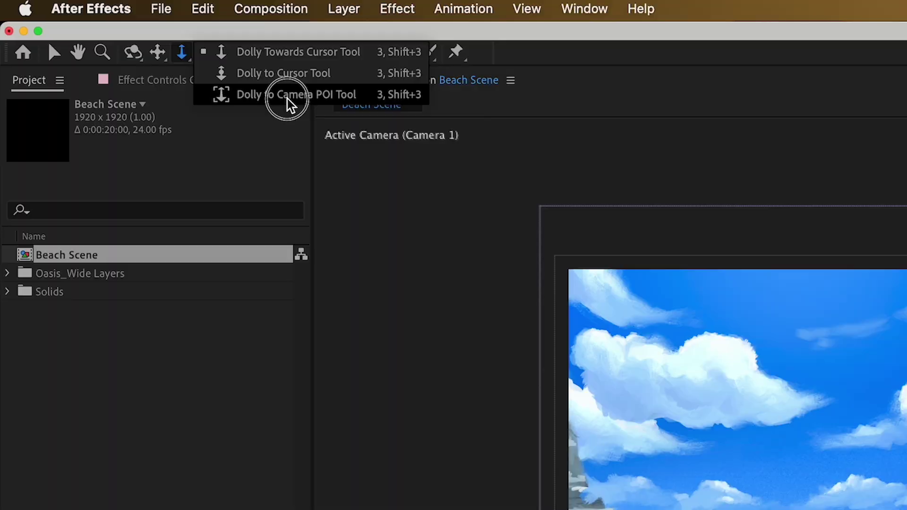
left_click_drag(288, 103, 289, 104)
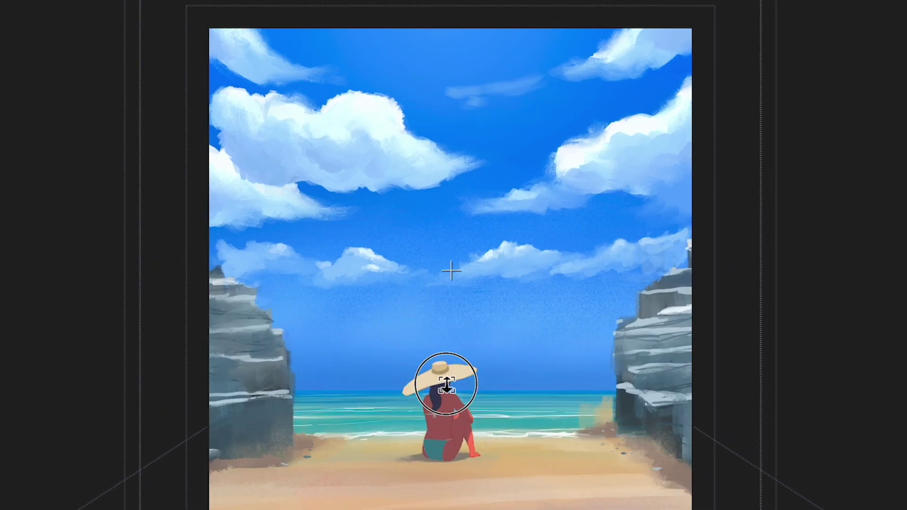
left_click_drag(289, 242, 291, 216)
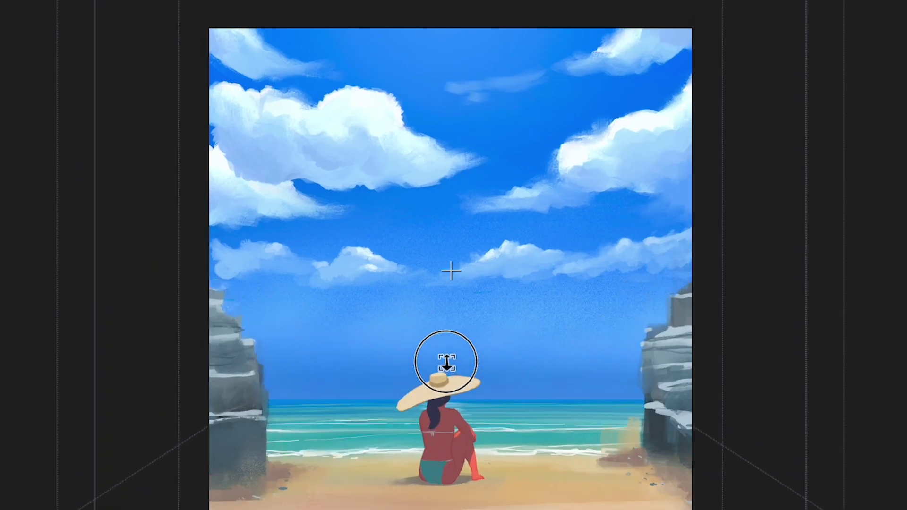
left_click_drag(446, 362, 447, 248)
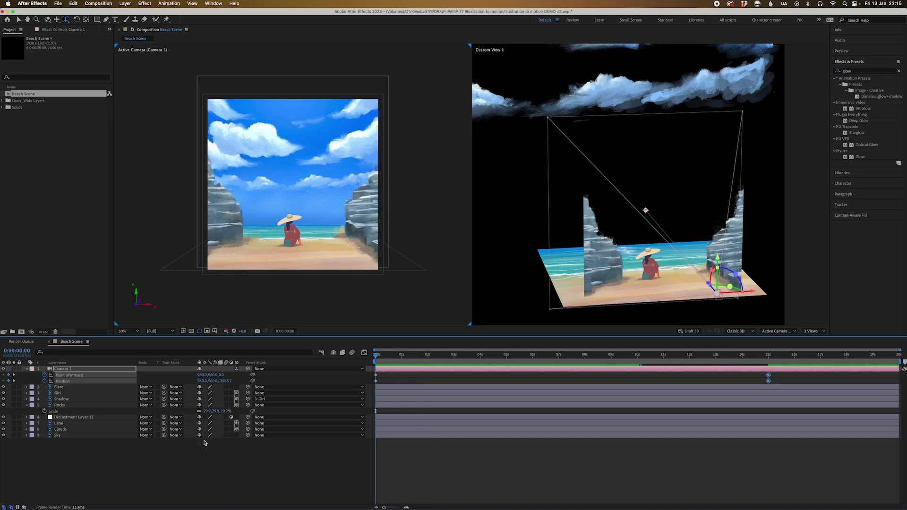
left_click(174, 476)
Step: Keyframe the Clouds layer's position with the clouds shifted left at 0 seconds
left_click(58, 429)
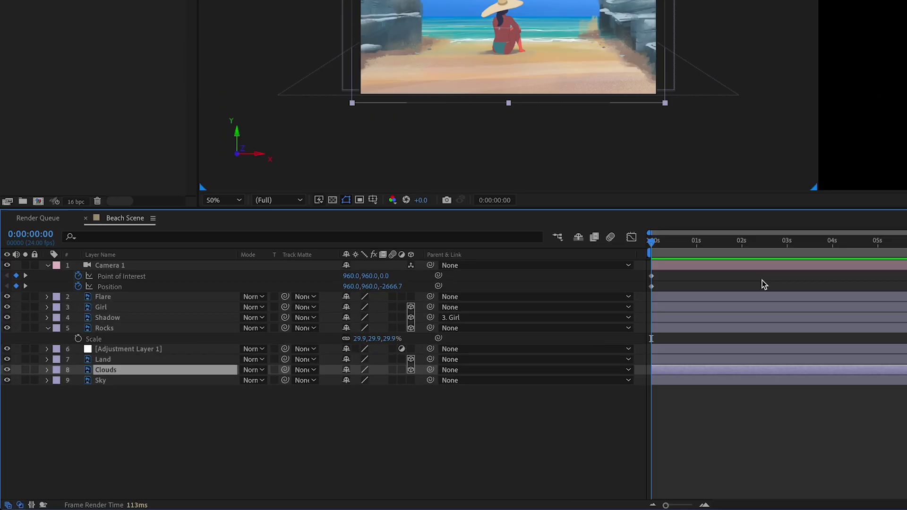
key("p")
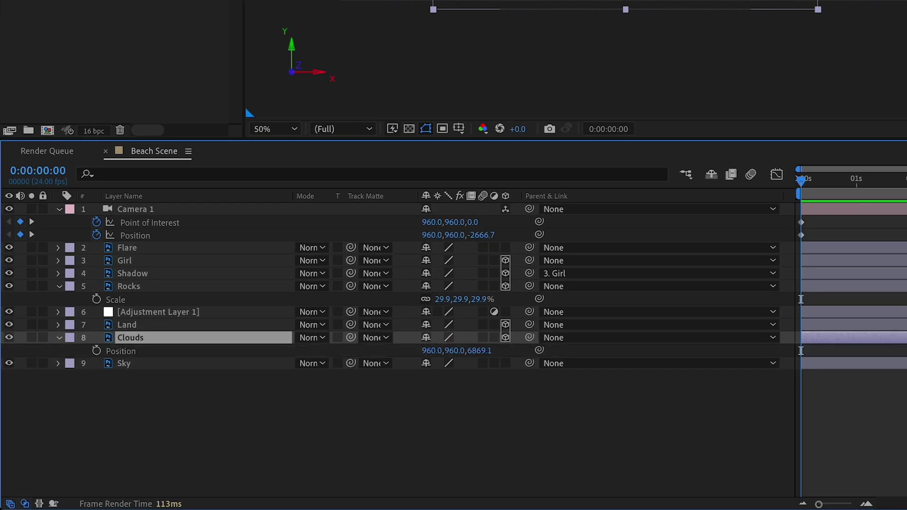
left_click(104, 376)
left_click(97, 351)
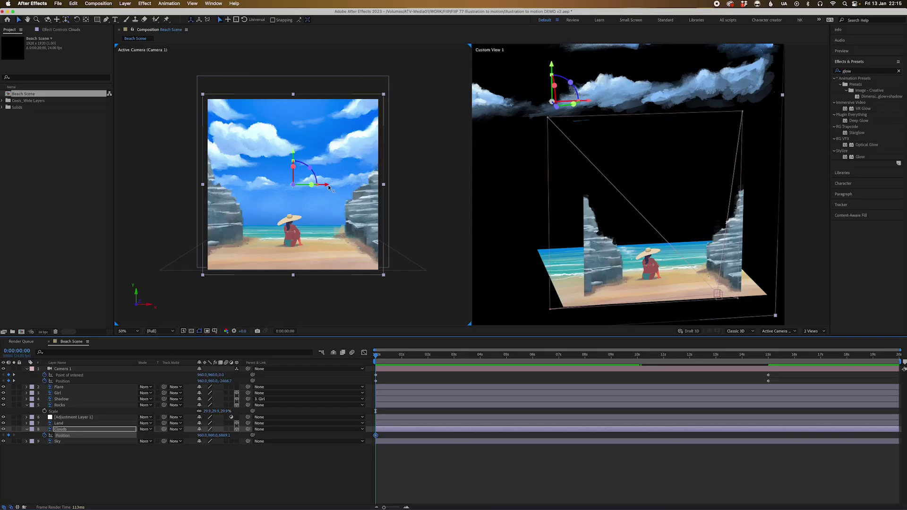
left_click_drag(329, 186, 314, 187)
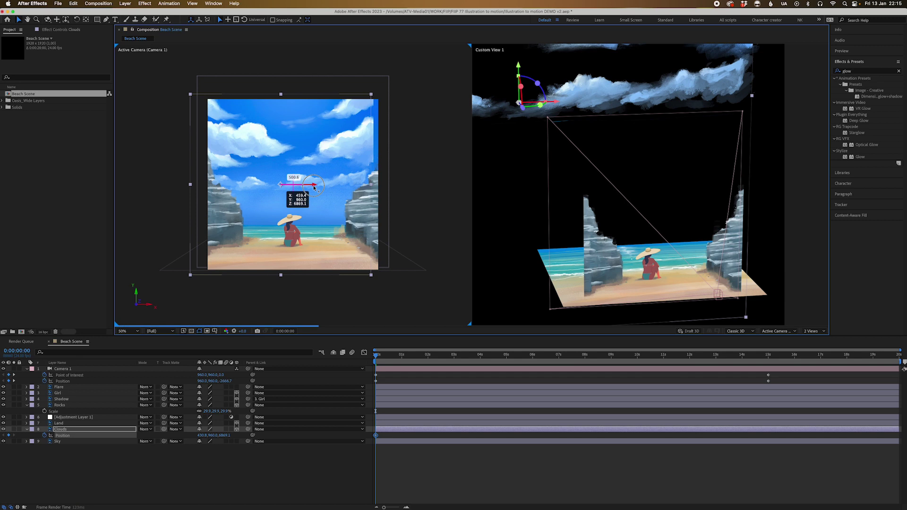
left_click_drag(314, 187, 301, 186)
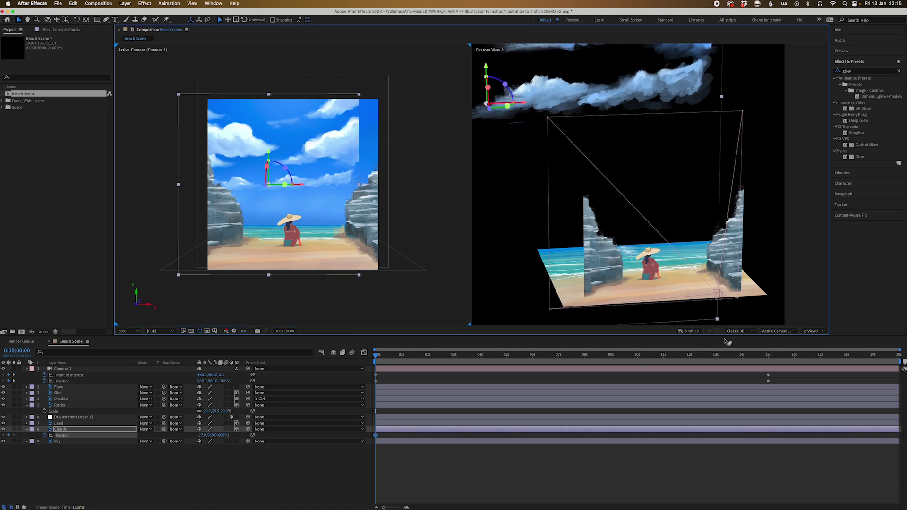
Step: Move the clouds right at 15 seconds, then scale them up to about 171.7%
left_click(765, 353)
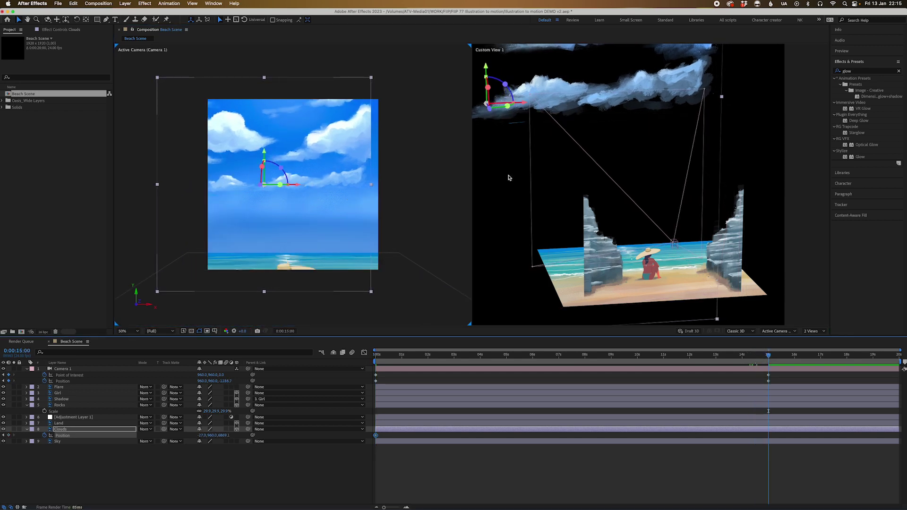
left_click_drag(316, 193, 363, 197)
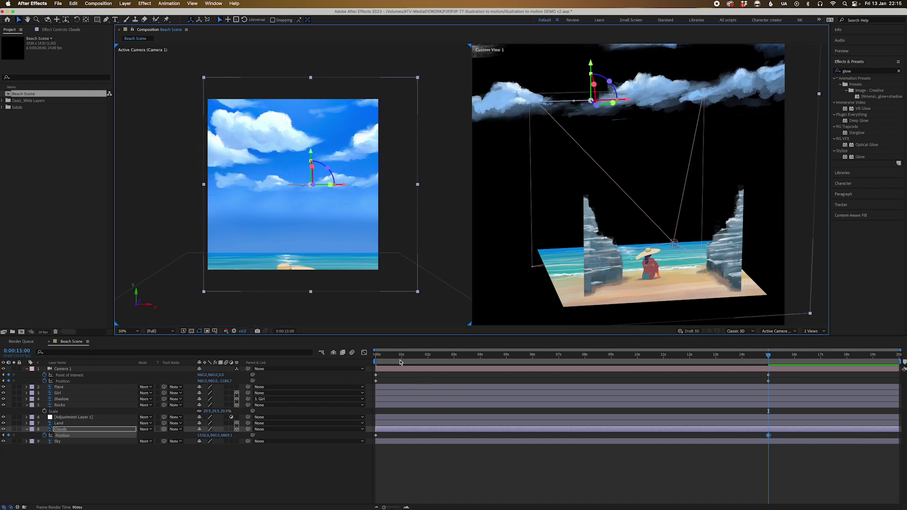
key("Home")
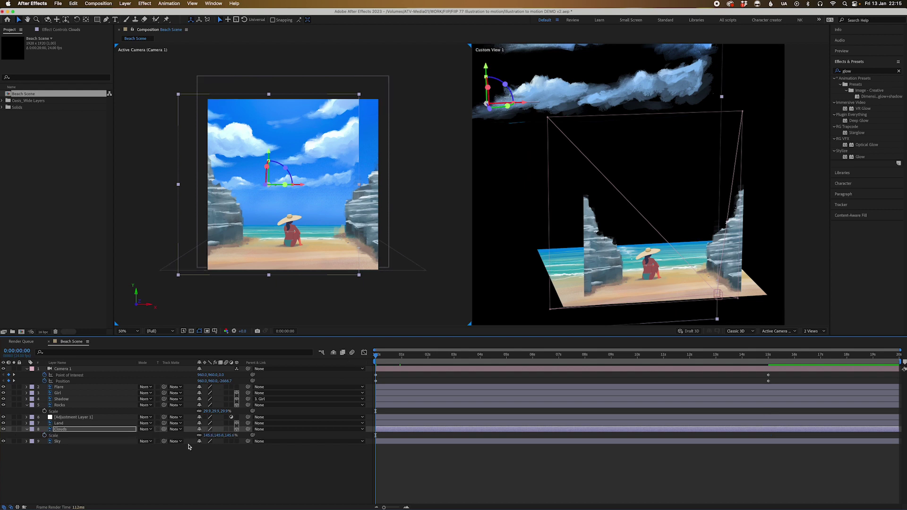
left_click_drag(210, 434, 311, 424)
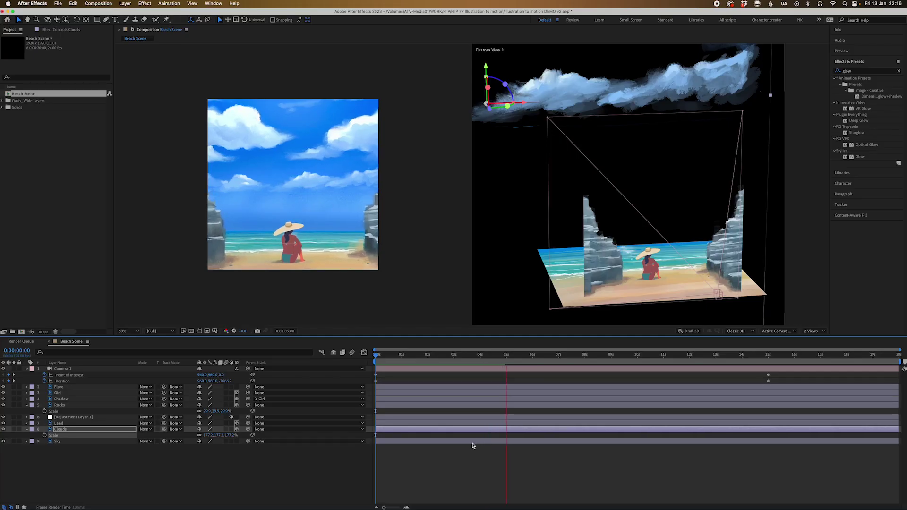
Step: Stop the preview and move Camera 1's end keyframes to 15 seconds
key("space")
left_click_drag(763, 374, 780, 392)
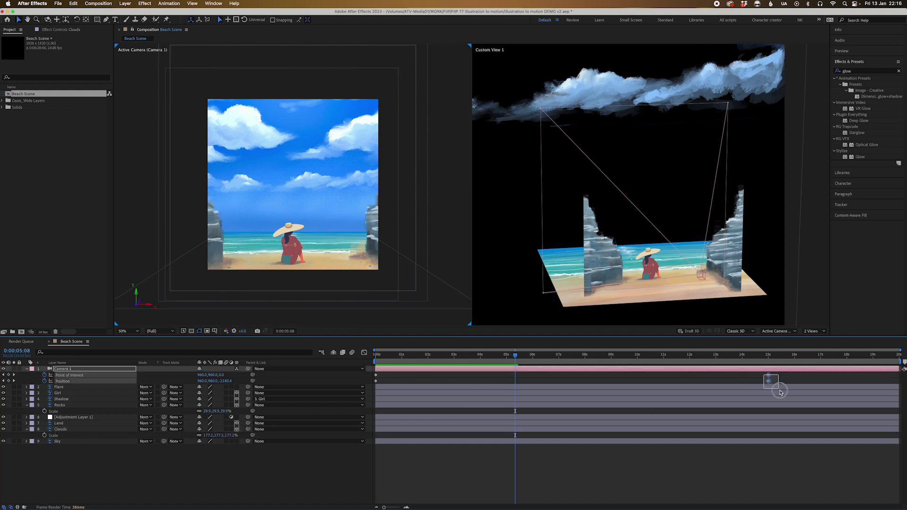
left_click(767, 360)
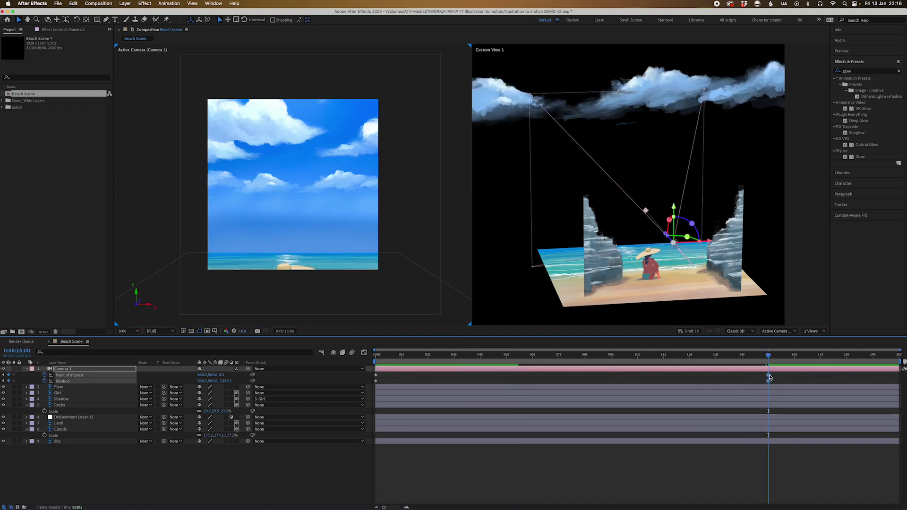
left_click(410, 383)
left_click_drag(375, 376, 765, 376)
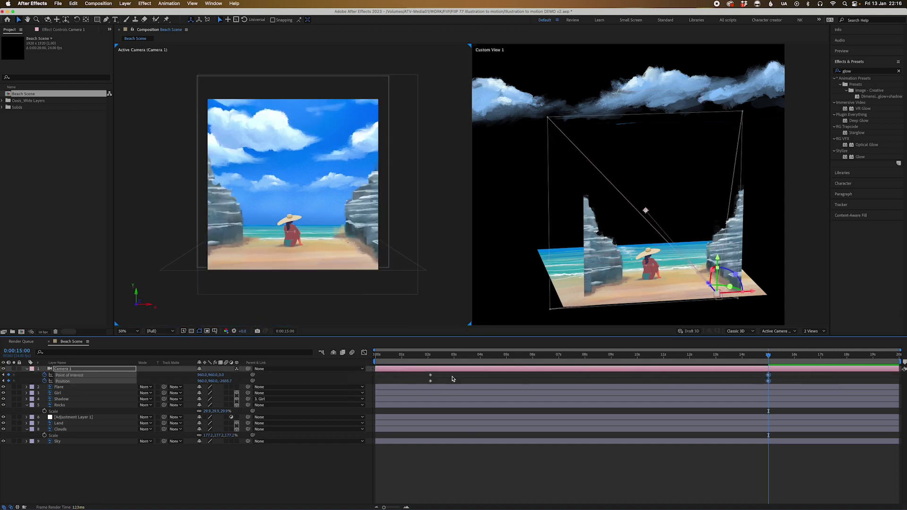
Step: Select Camera 1's start and 15-second keyframes and return the playhead to 0
left_click_drag(452, 379, 422, 382)
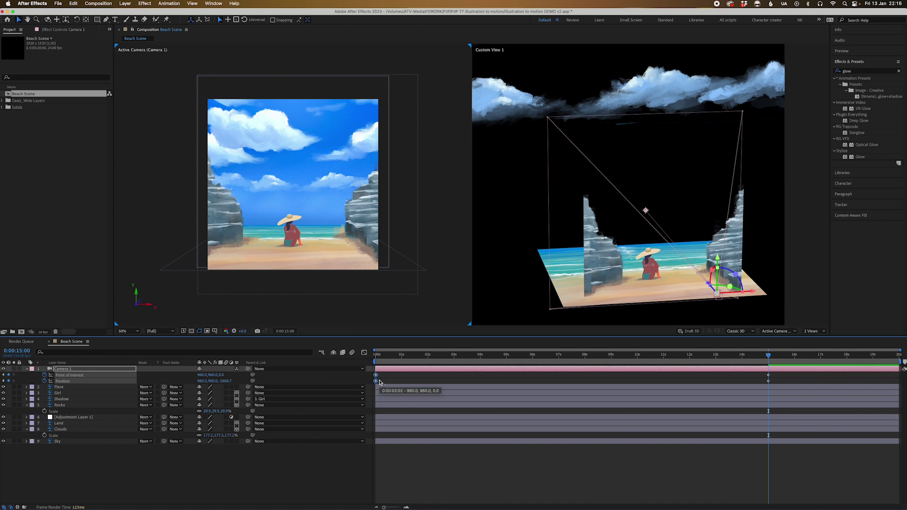
left_click_drag(762, 376, 781, 393)
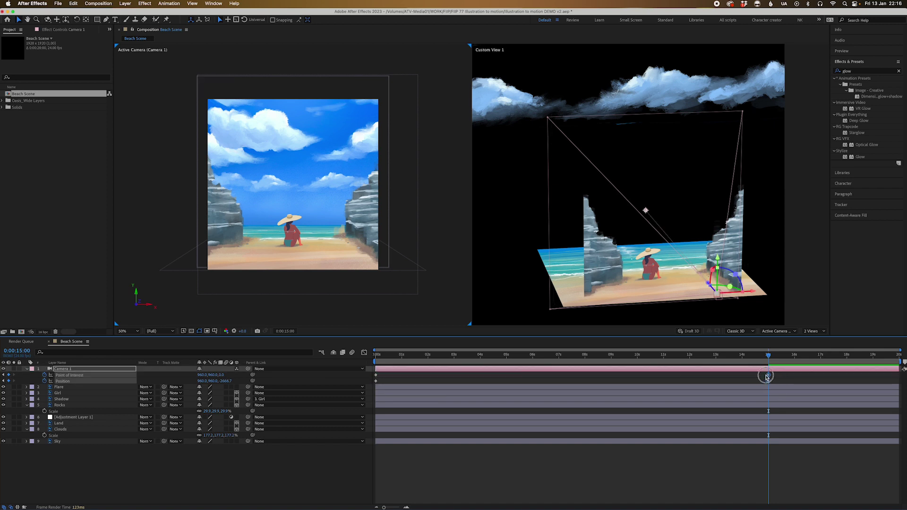
left_click_drag(757, 378, 795, 399)
left_click_drag(394, 358, 374, 360)
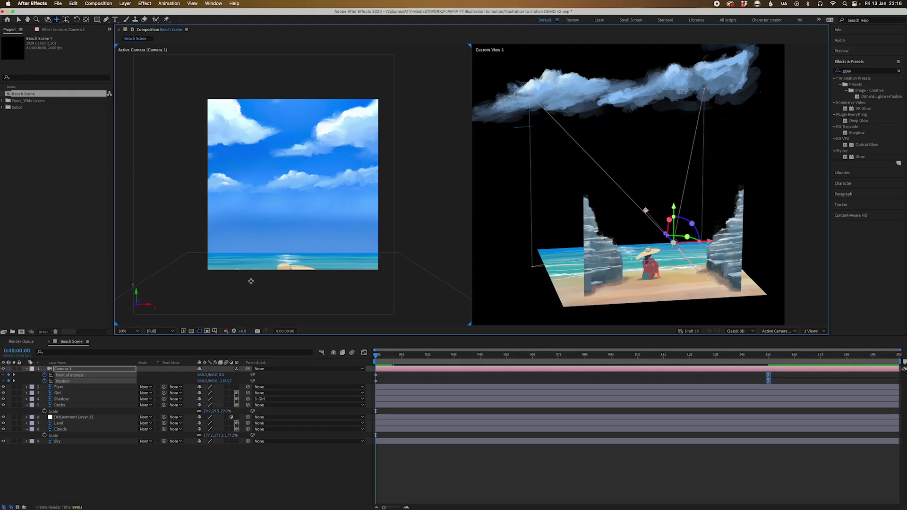
Step: Pan Camera 1 down at frame 0 so the woman's full body and horizon show
left_click(393, 378)
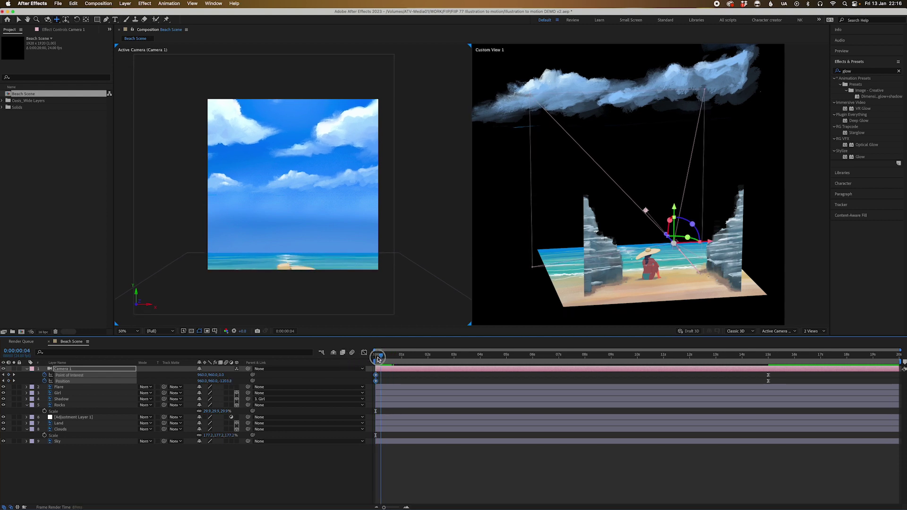
left_click_drag(380, 355, 376, 355)
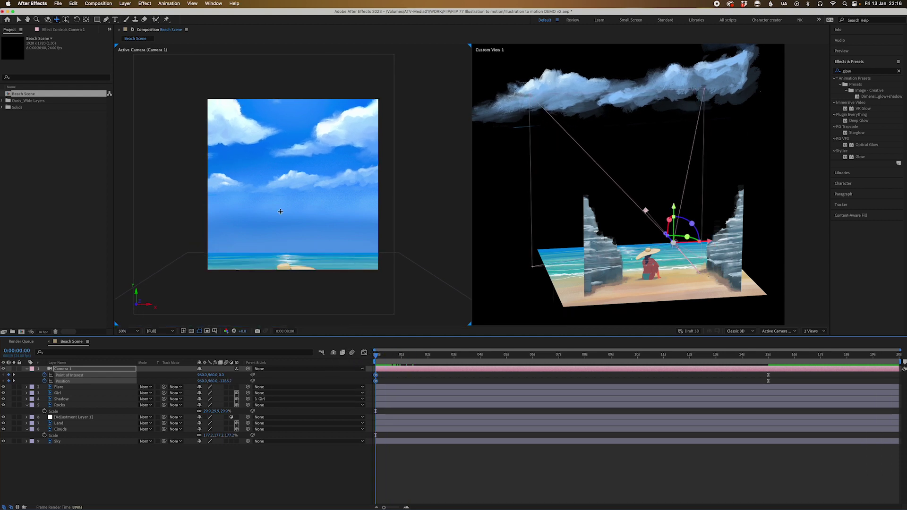
left_click_drag(288, 255, 284, 97)
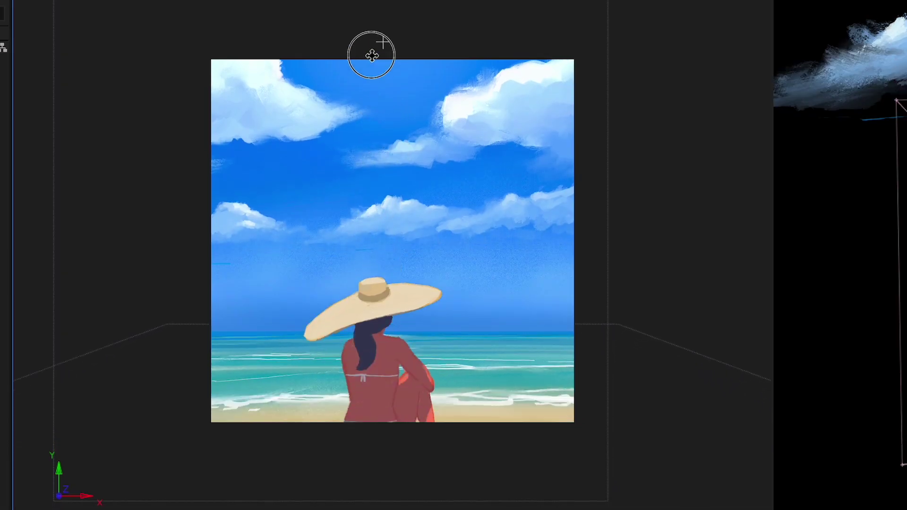
mouse_move(372, 55)
left_mouse_down()
mouse_move(369, 25)
mouse_move(382, 263)
left_mouse_up()
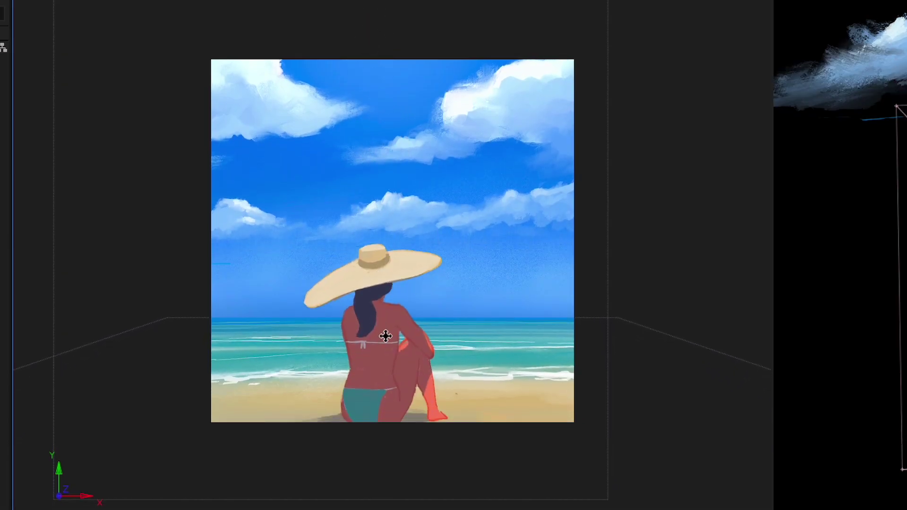
left_click_drag(386, 336, 373, 43)
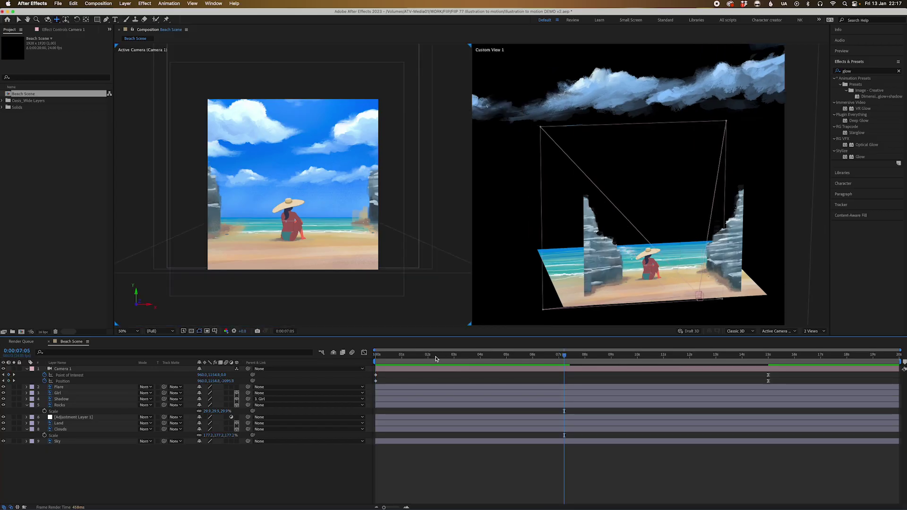
Step: At about 5 seconds, drag the Rocks layer down its Y axis and preview
left_click(471, 357)
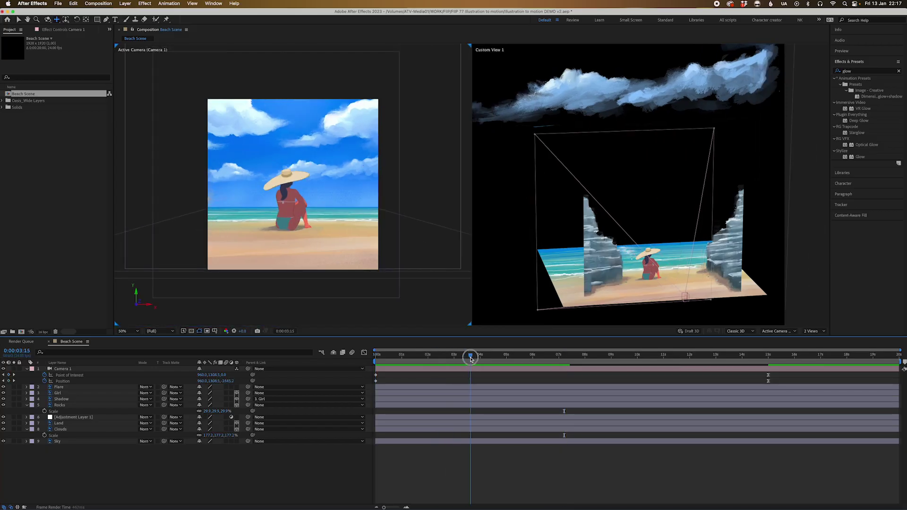
left_click_drag(471, 356, 514, 357)
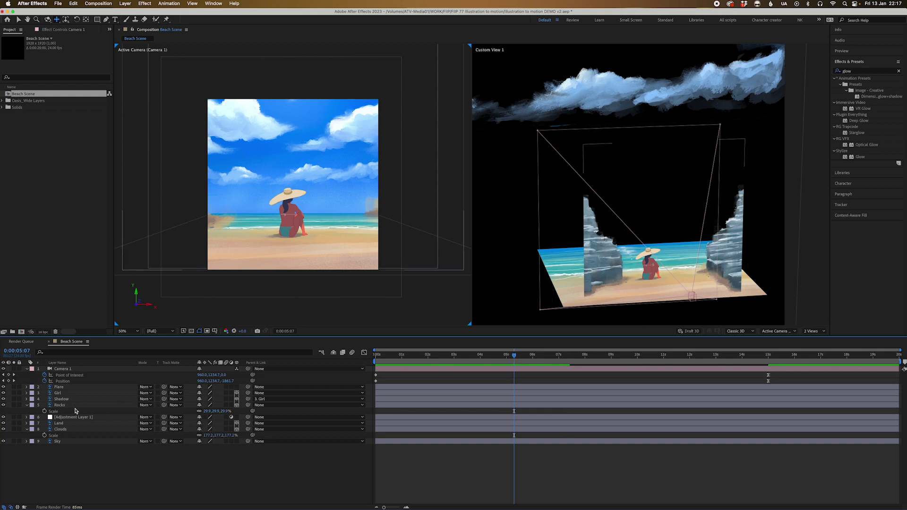
left_click(74, 406)
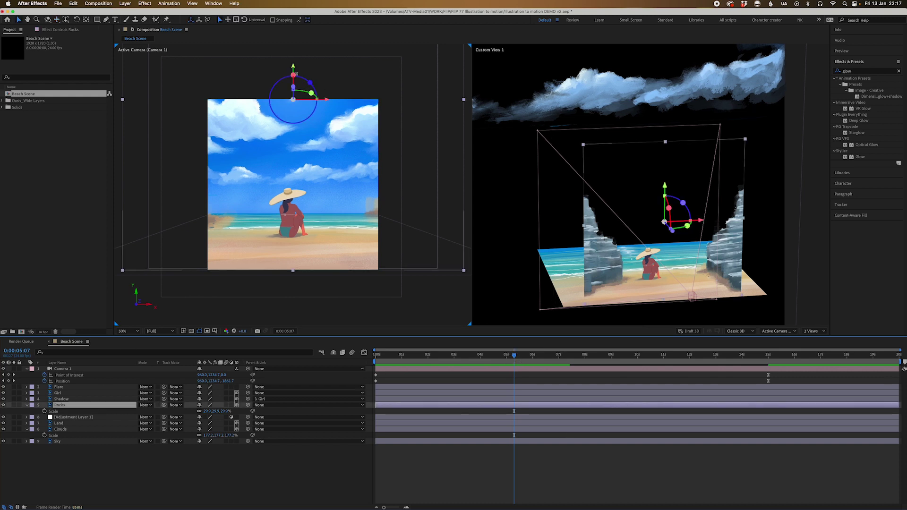
left_click_drag(297, 71, 295, 93)
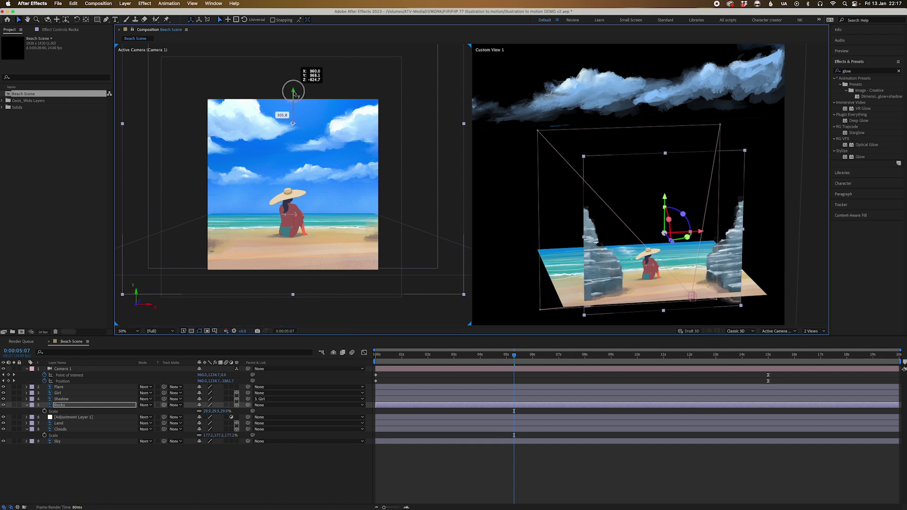
key("space")
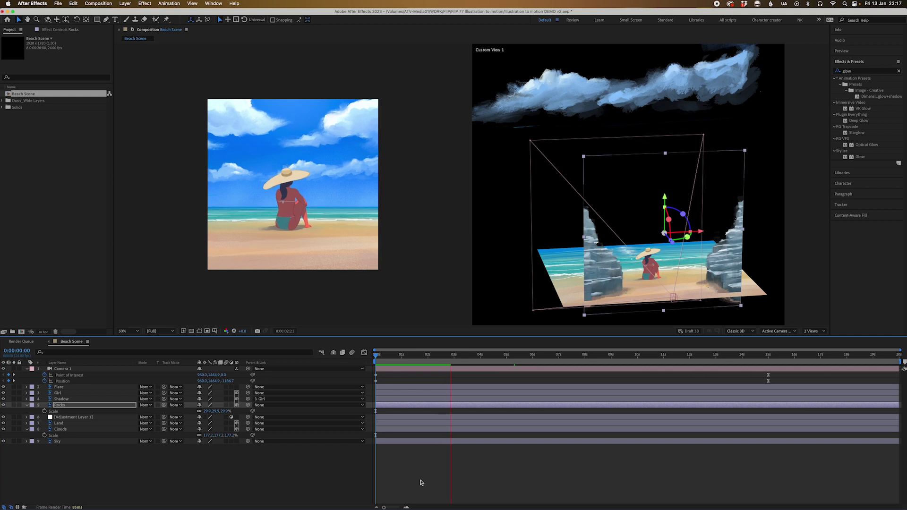
scroll(252, 247, "up", 2)
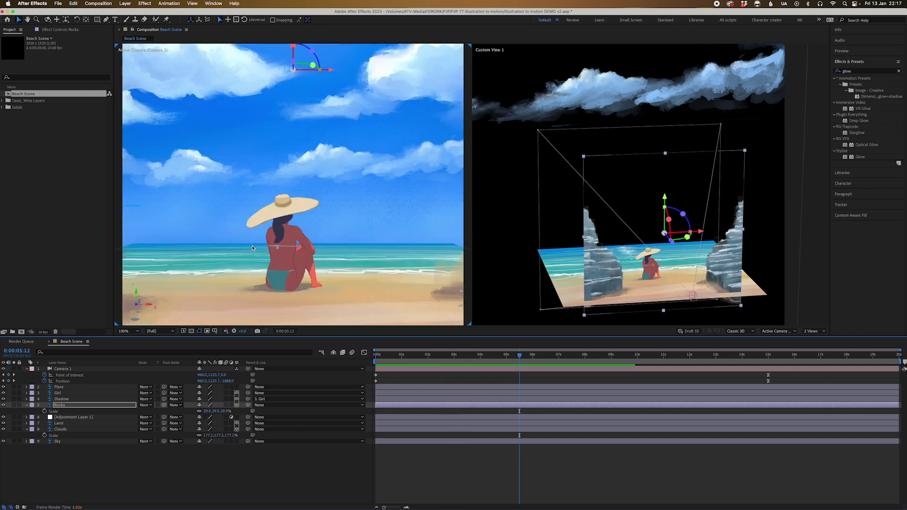
scroll(226, 247, "left", 5)
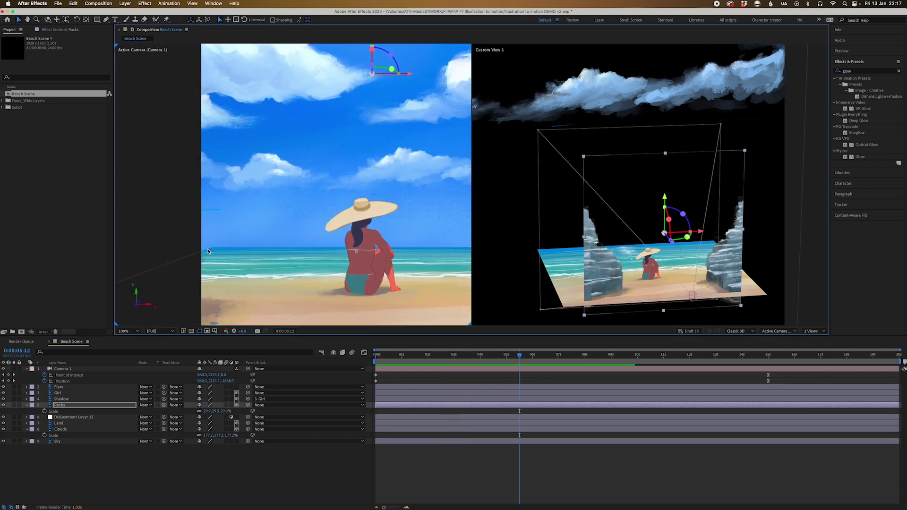
left_click(499, 454)
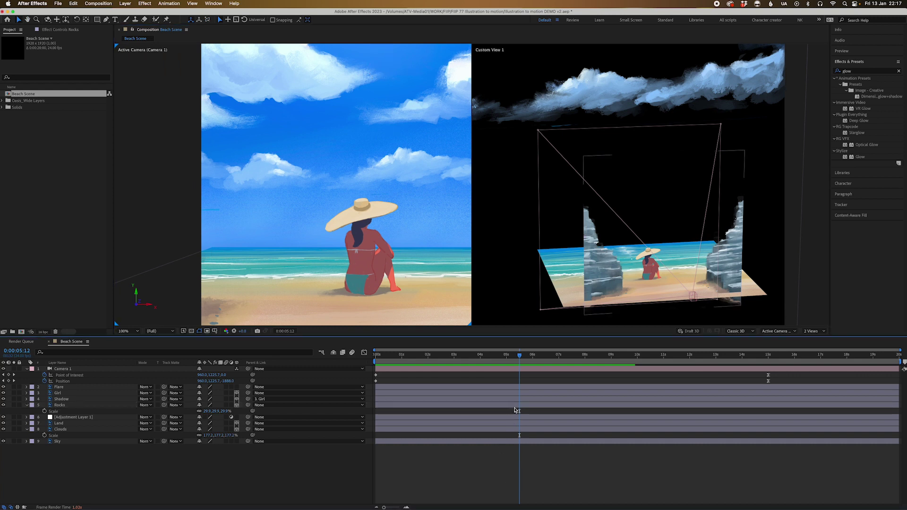
Step: Select the Land layer and find Motion Tile with a 'motion' effects search
left_click(517, 408)
left_click(92, 429)
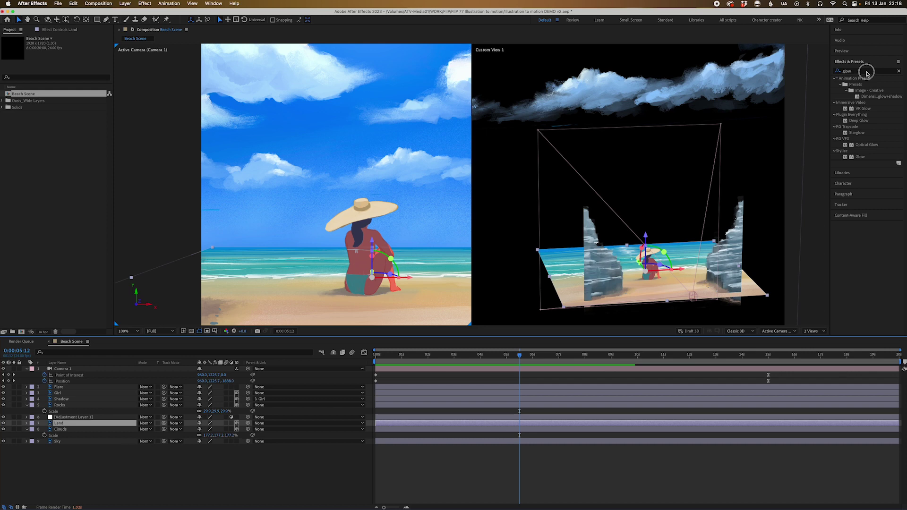
left_click(866, 71)
left_click(899, 73)
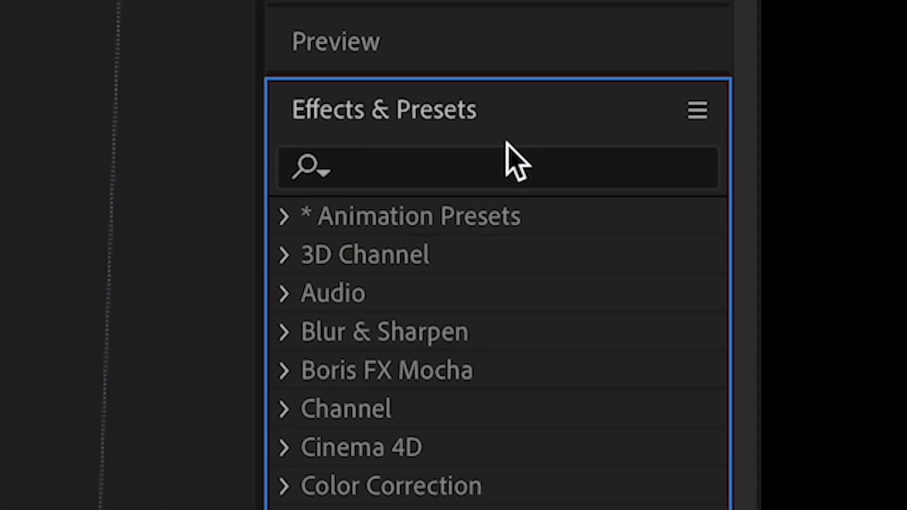
left_click(866, 72)
type("m")
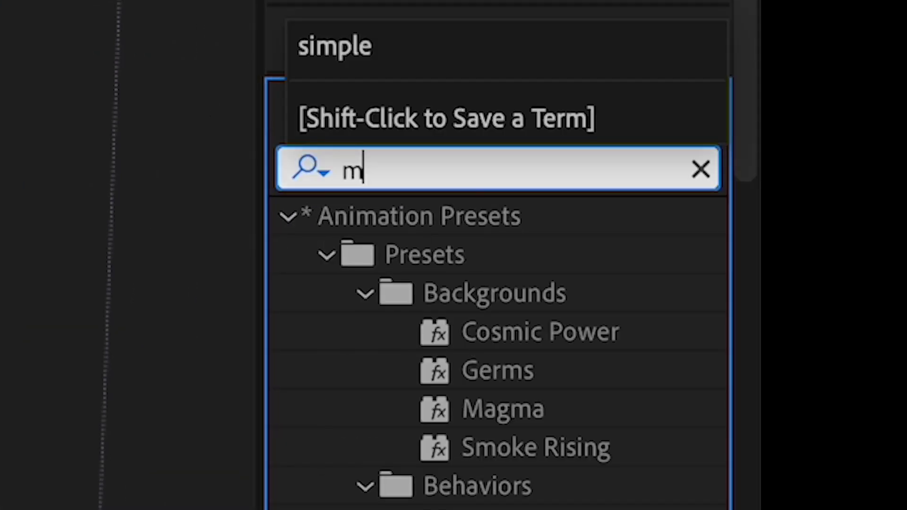
type("otion")
left_click(481, 489)
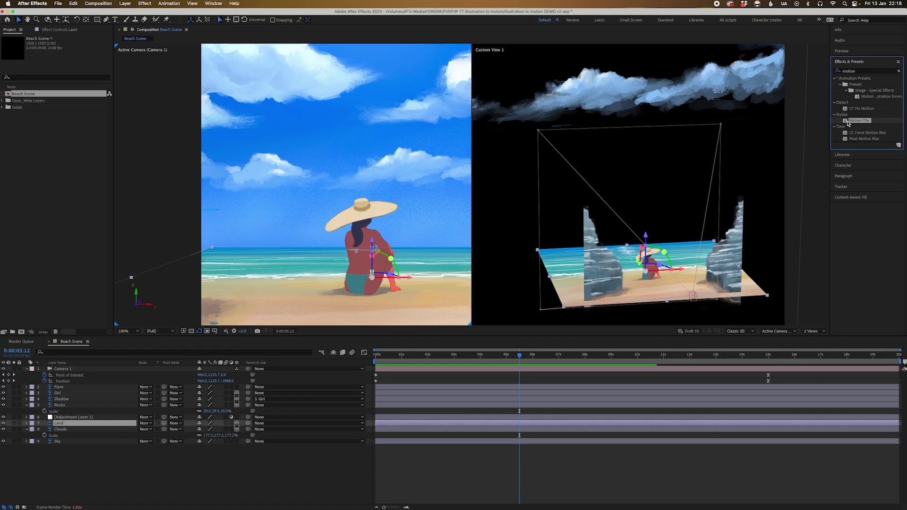
Step: Apply Motion Tile to Land with Mirror Edges and Output Width 150, then preview
left_click_drag(500, 355, 478, 424)
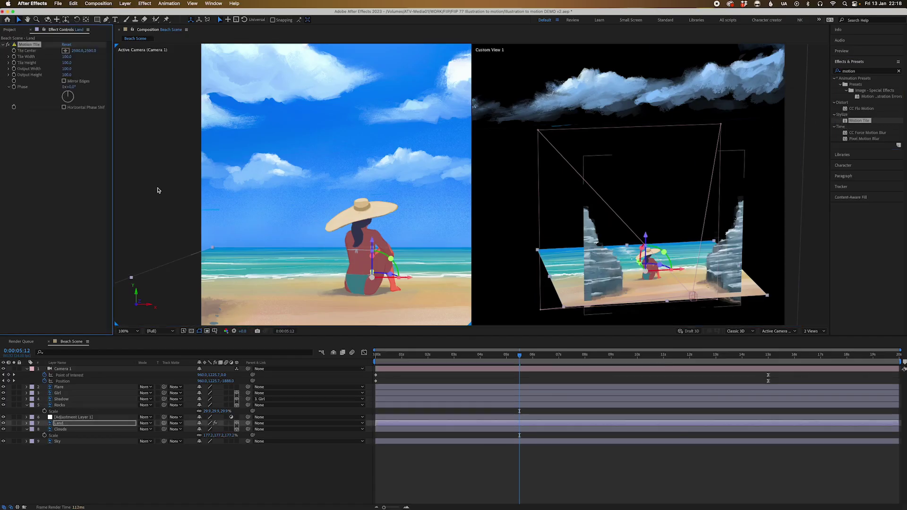
left_click(65, 82)
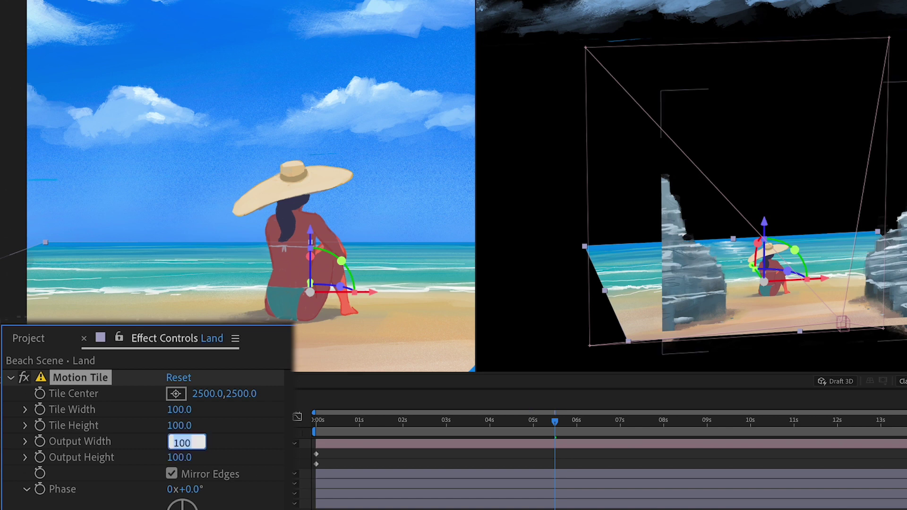
type("150")
key("Return")
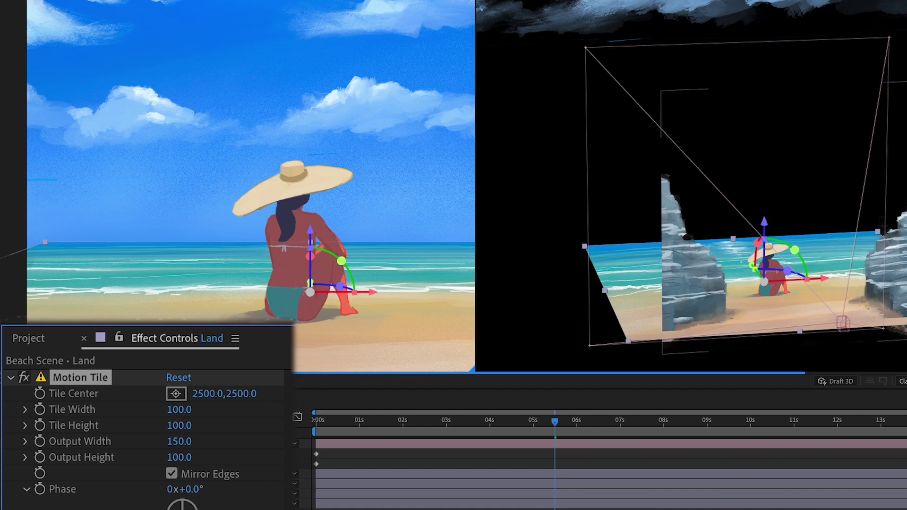
key("ctrl+shift+a")
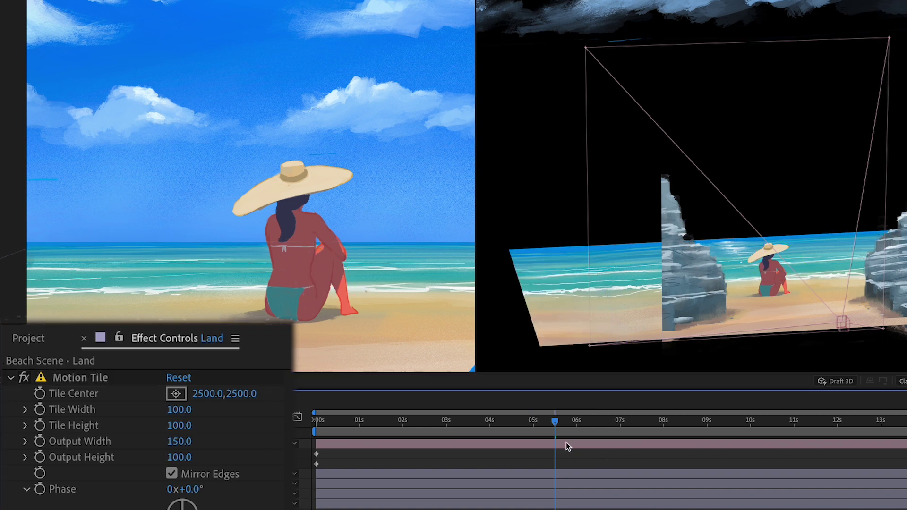
key("space")
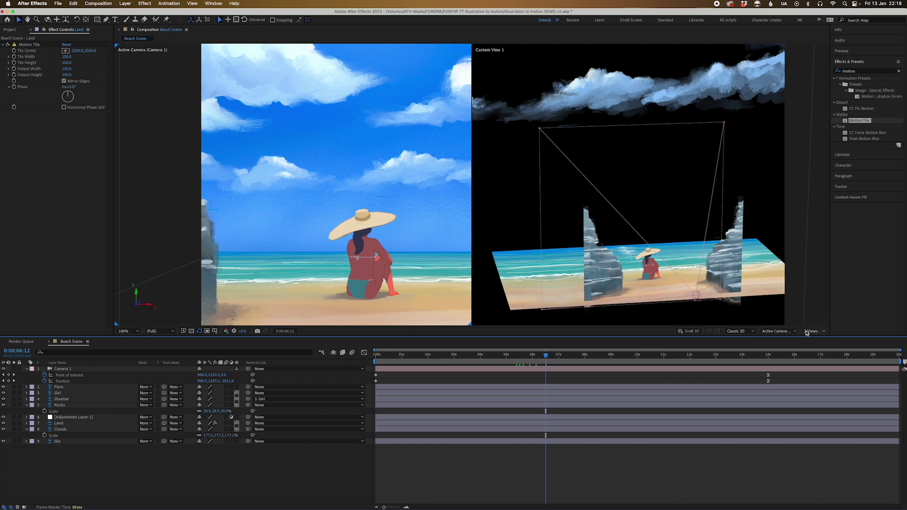
Step: Switch the viewer to 1 View, jump near 0, and zoom out to 50%
left_click(807, 331)
left_click(811, 338)
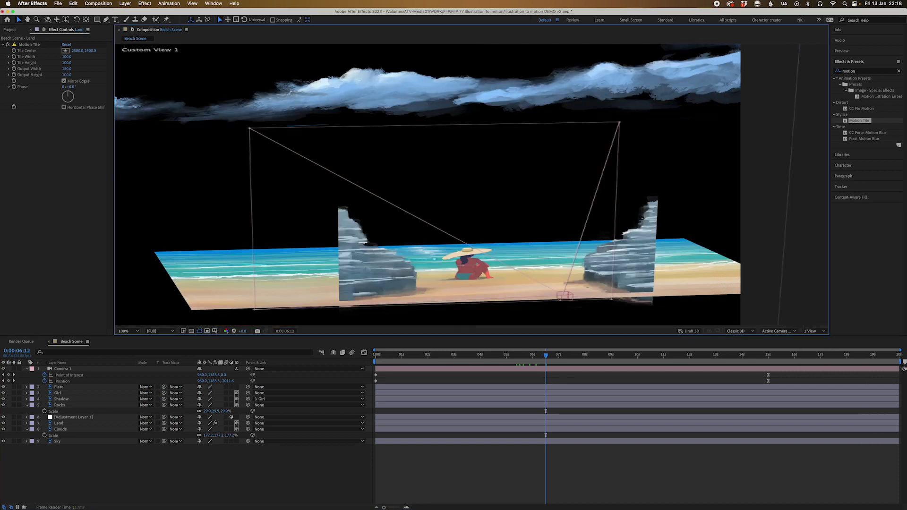
left_click_drag(479, 247, 422, 307)
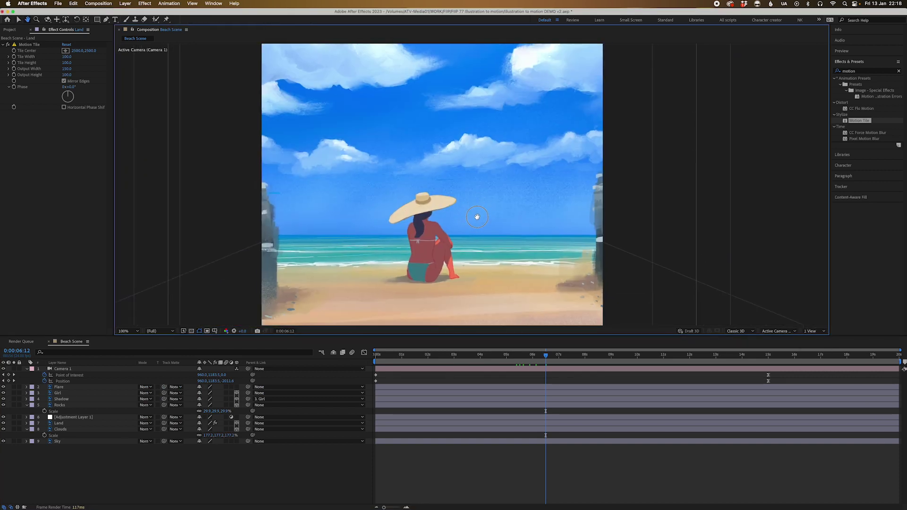
left_click(392, 356)
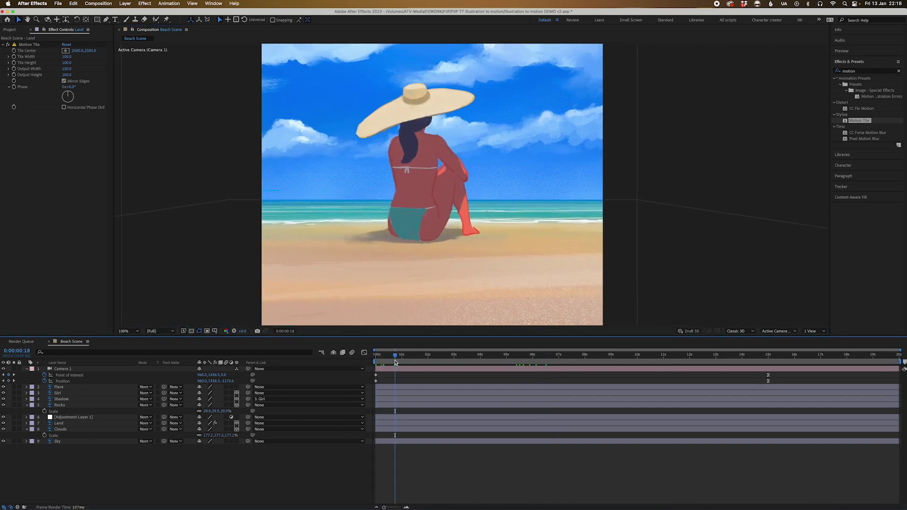
key("comma")
key("comma")
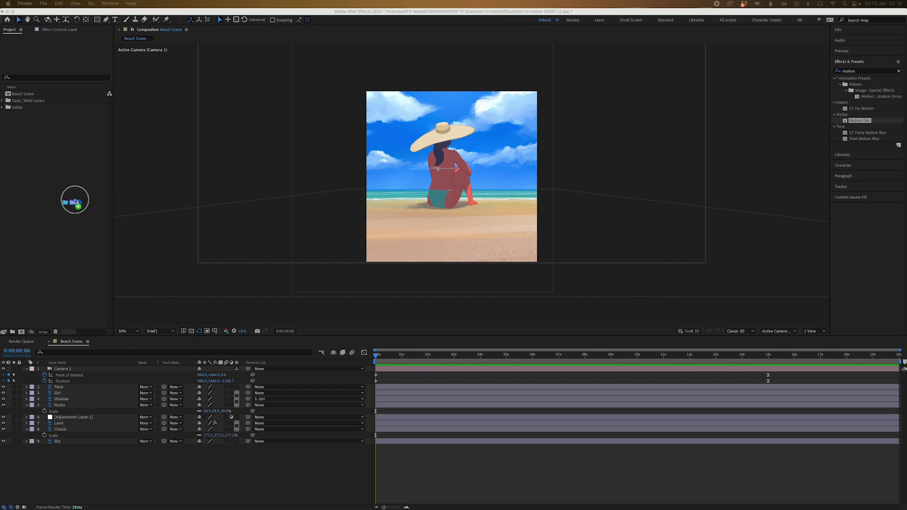
Step: Import the bird PNG sequence into the Project panel and rename it Bird
left_click_drag(688, 178, 64, 199)
left_click(23, 131)
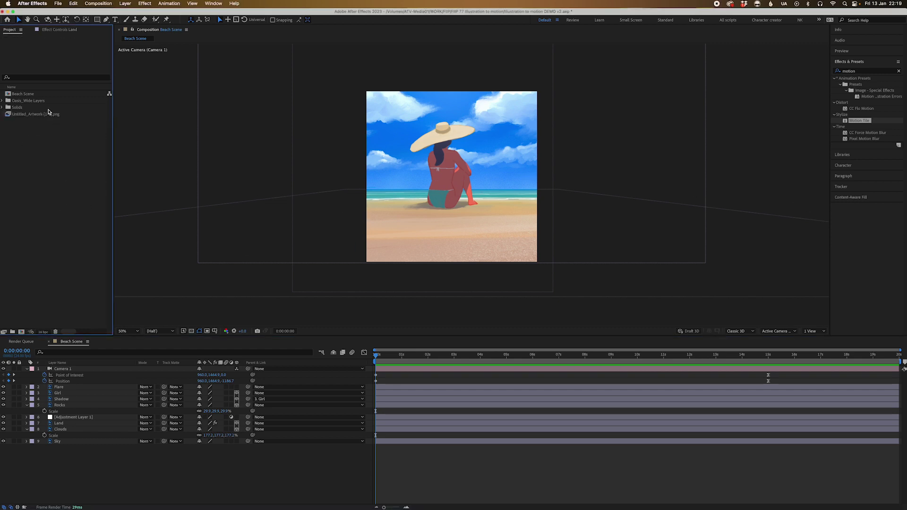
left_click(54, 116)
type("Bird")
key("Return")
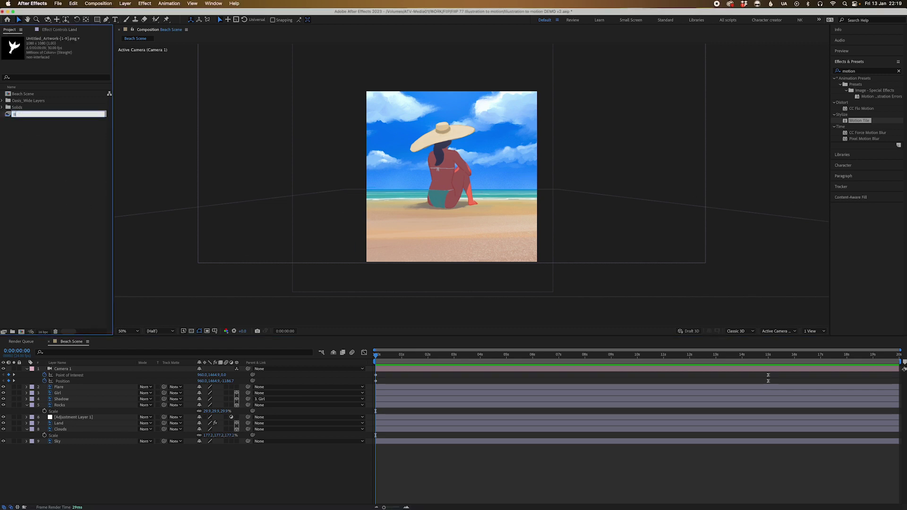
key("Return")
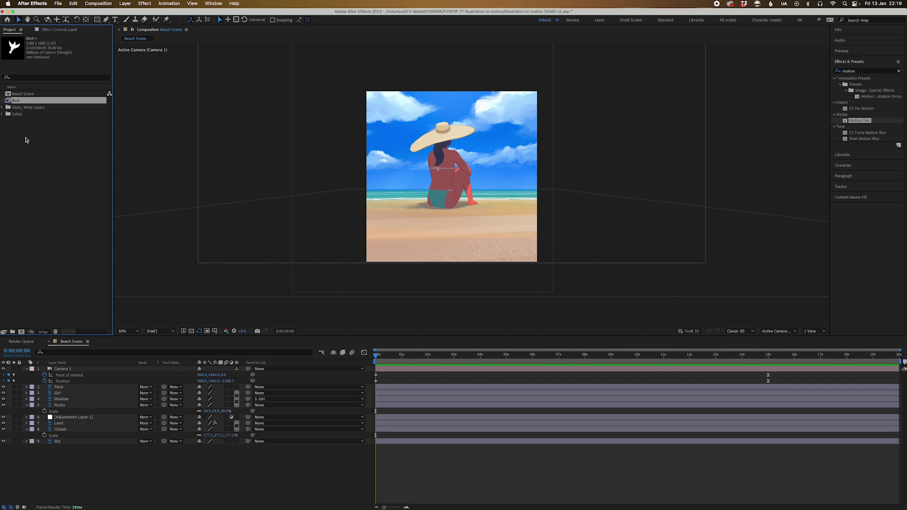
left_click(26, 140)
left_click(21, 103)
Step: Interpret the Bird footage at 12 fps, looping 100 times
right_click(17, 102)
mouse_move(42, 154)
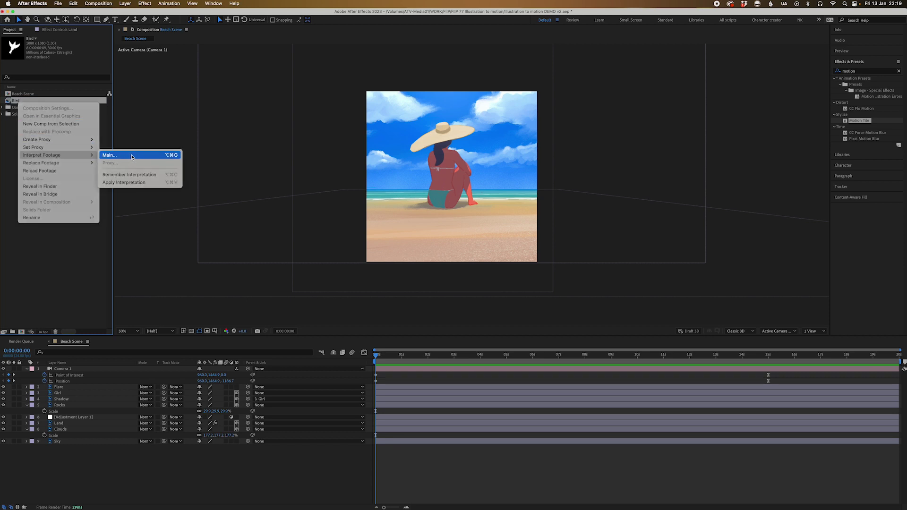
left_click(109, 154)
left_click(403, 449)
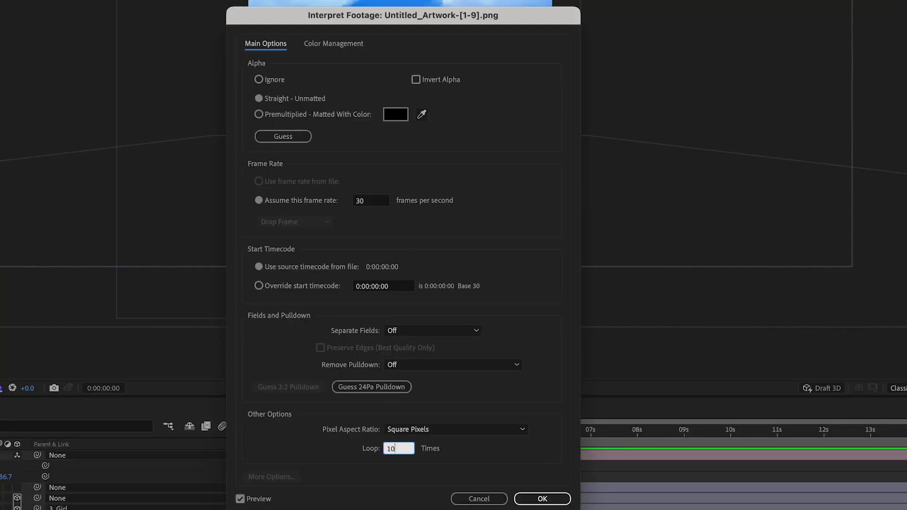
left_click(382, 205)
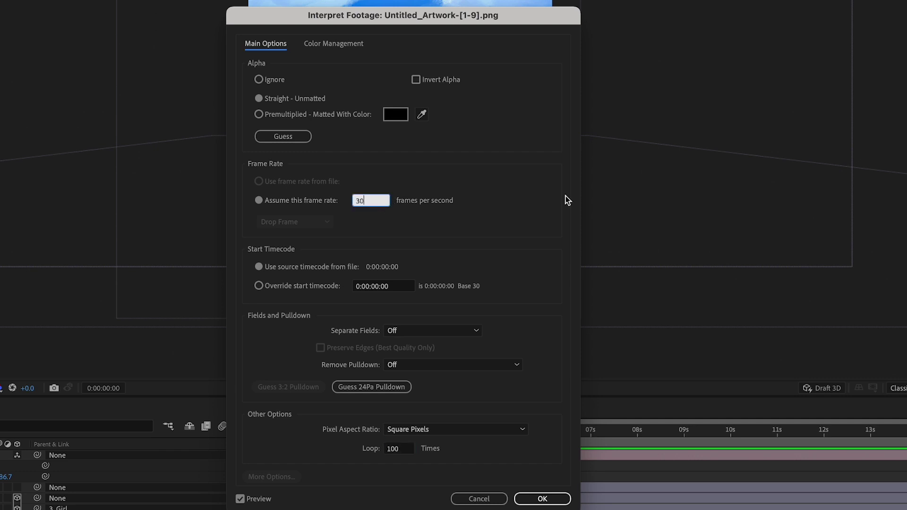
type("12")
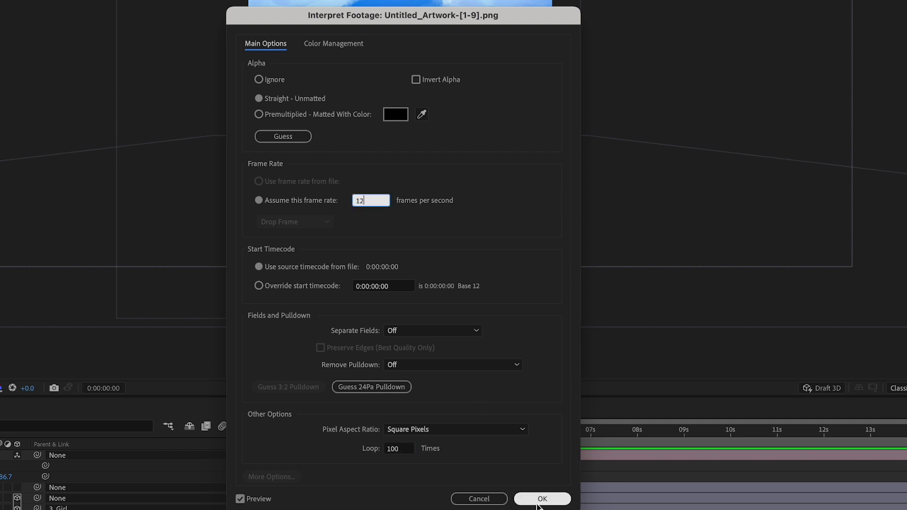
left_click(542, 499)
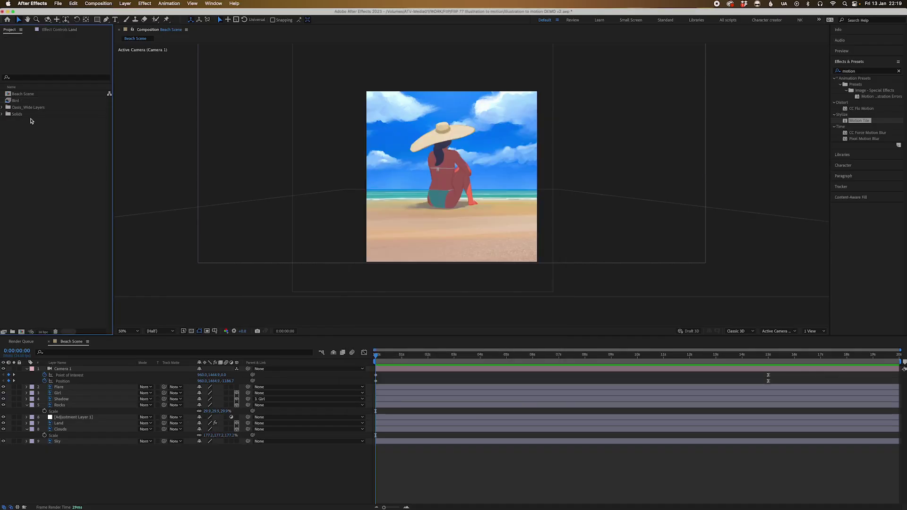
Step: Create a new composition from the Bird footage and scrub its flapping animation
left_click(18, 101)
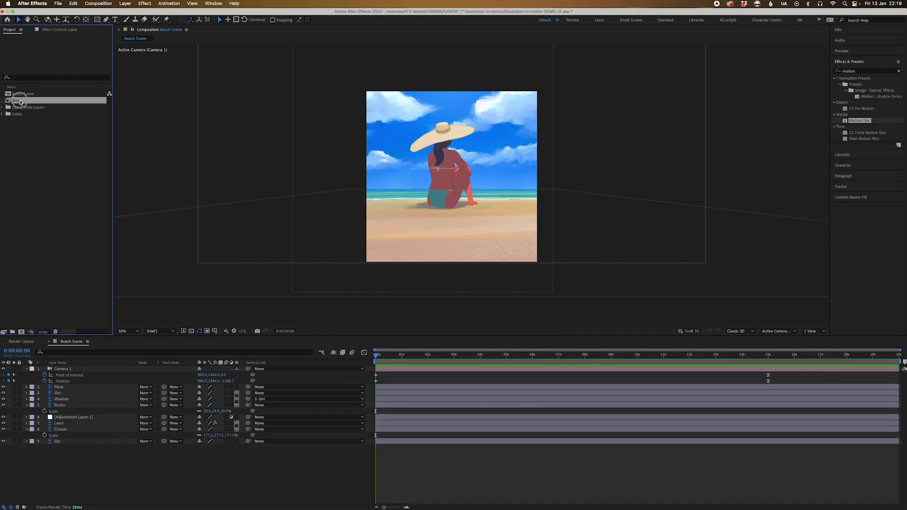
left_click_drag(18, 102, 21, 332)
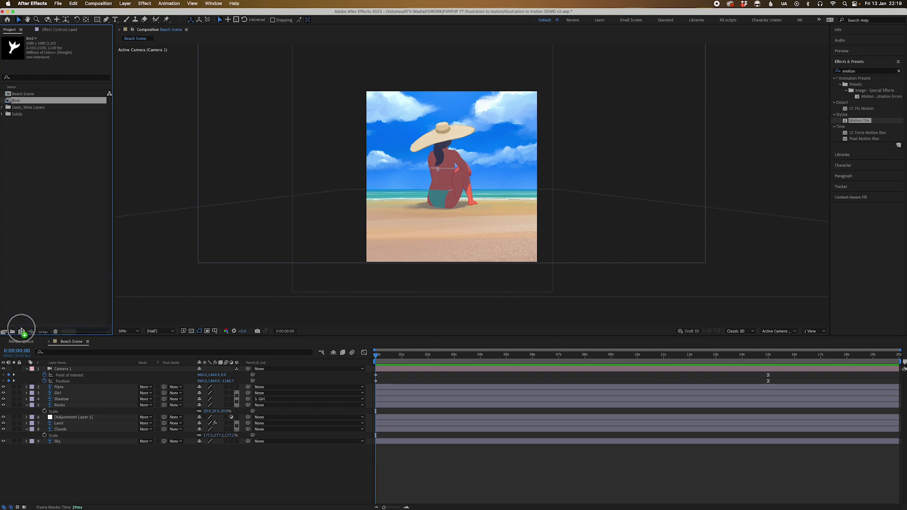
left_click_drag(21, 333, 22, 333)
left_click_drag(381, 360, 336, 392)
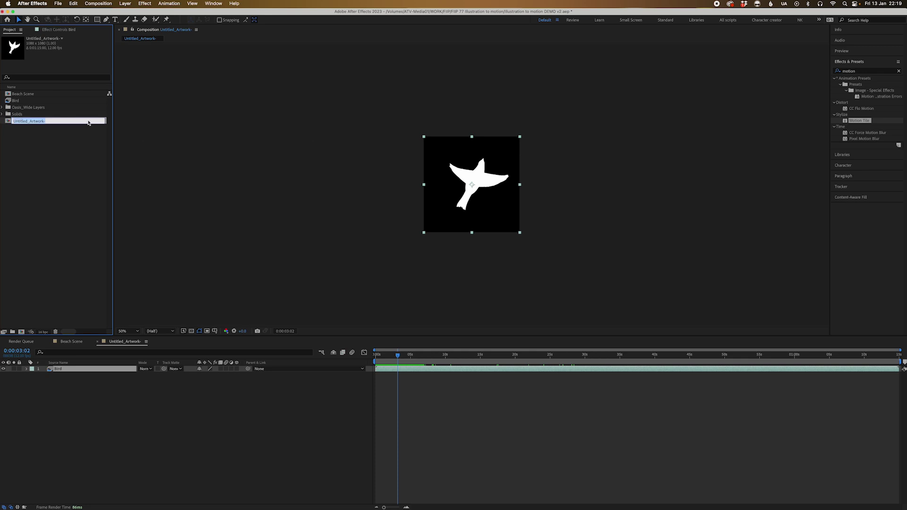
type("Bird flaying")
Step: Rename the misspelled 'Bird flaying' composition to 'Bird flying'
key("Return")
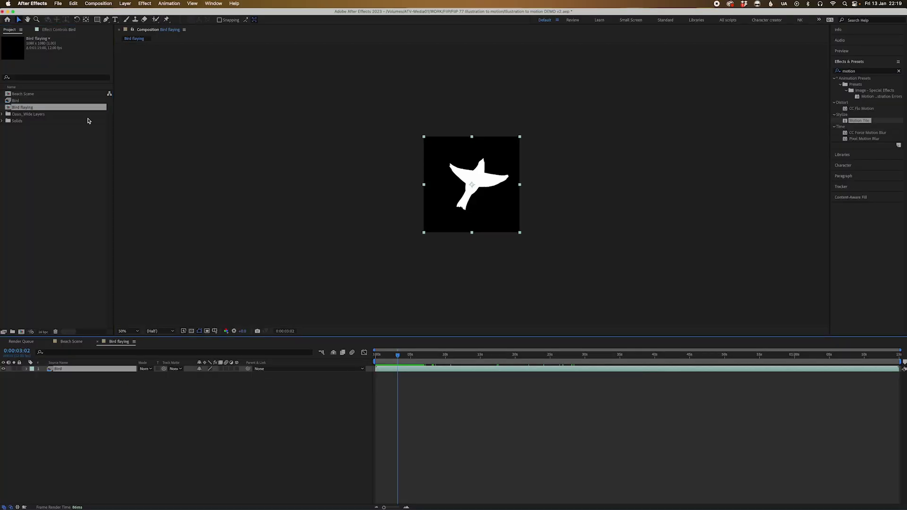
left_click(63, 151)
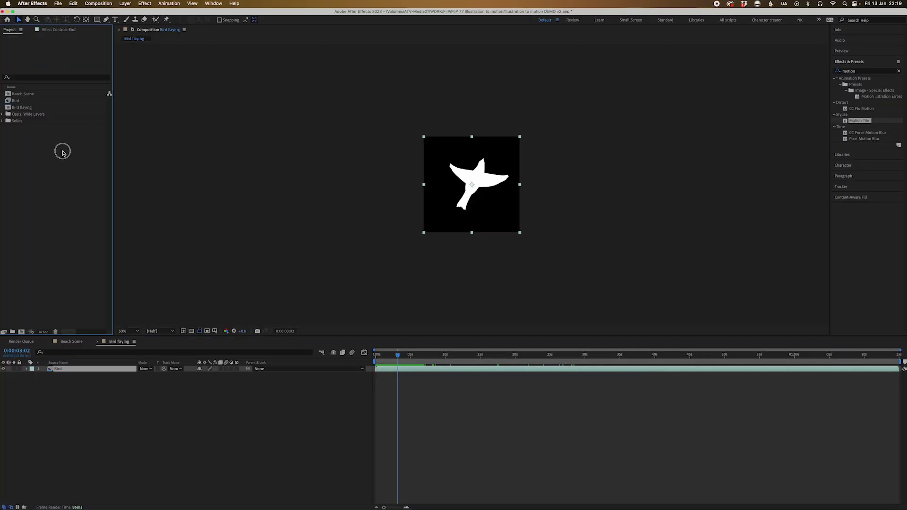
left_click(36, 109)
key("Return")
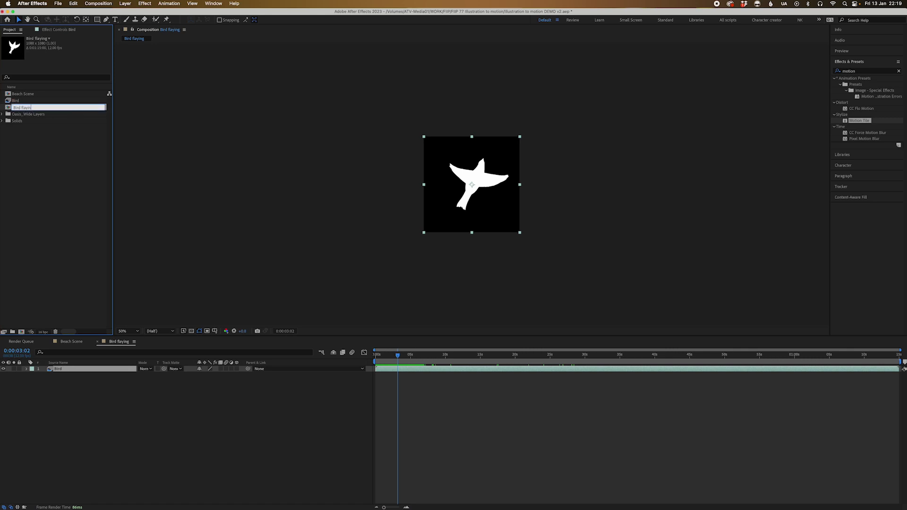
type("g")
key("Return")
Step: Create a Bird flock composition and add a Bird flying layer tilted about 45 degrees
left_click(14, 303)
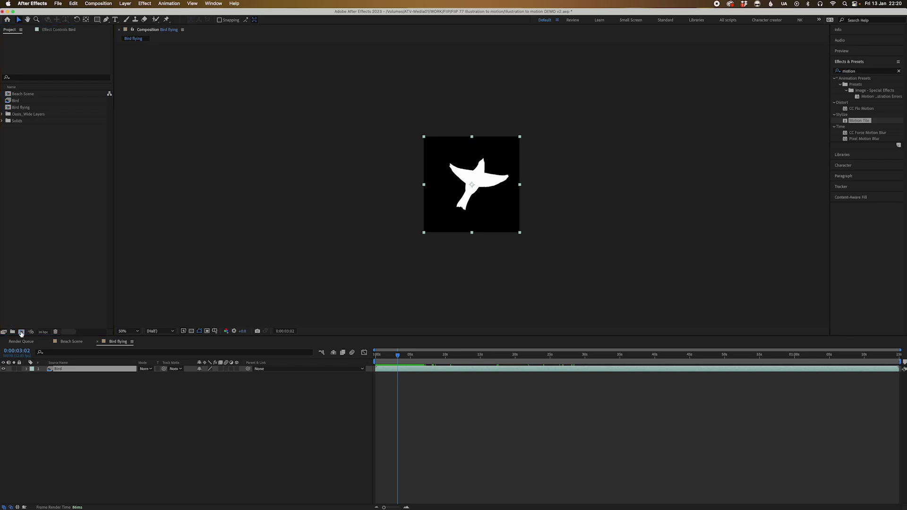
left_click(22, 332)
type("Bird")
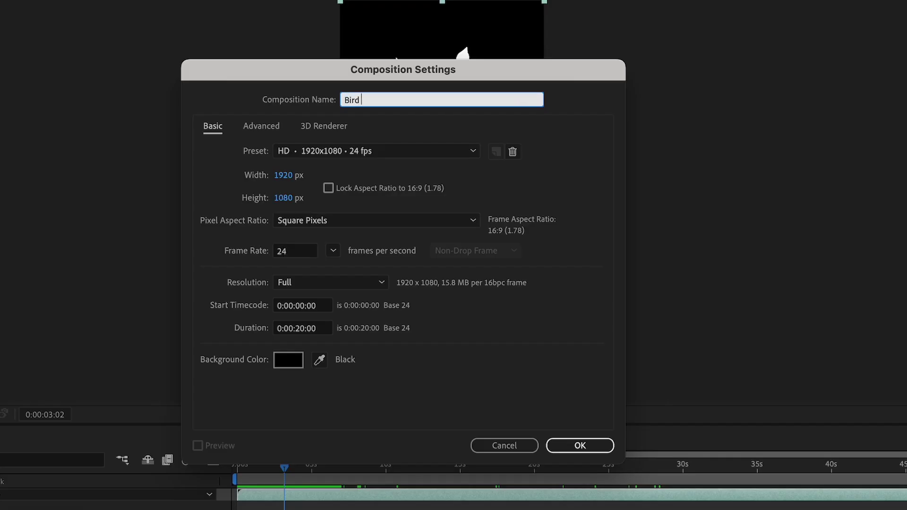
type("k")
key("Return")
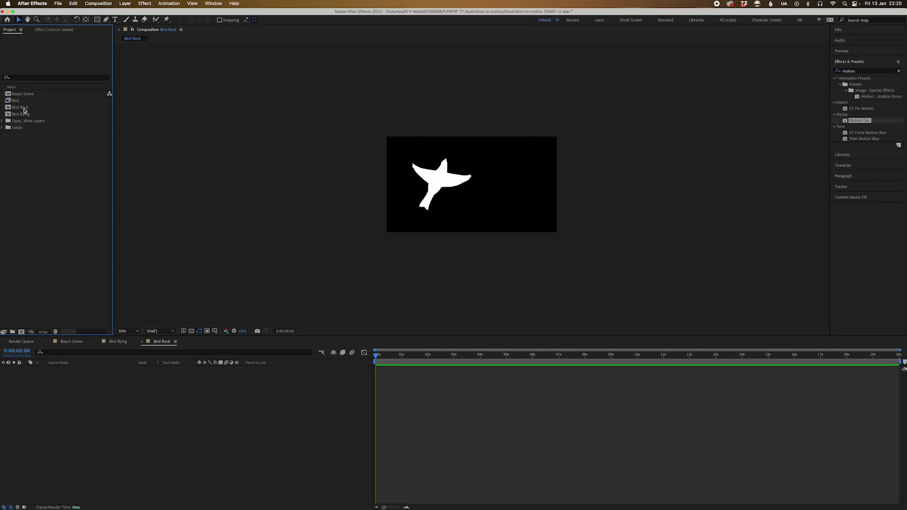
left_click(29, 112)
left_click_drag(28, 114, 426, 193)
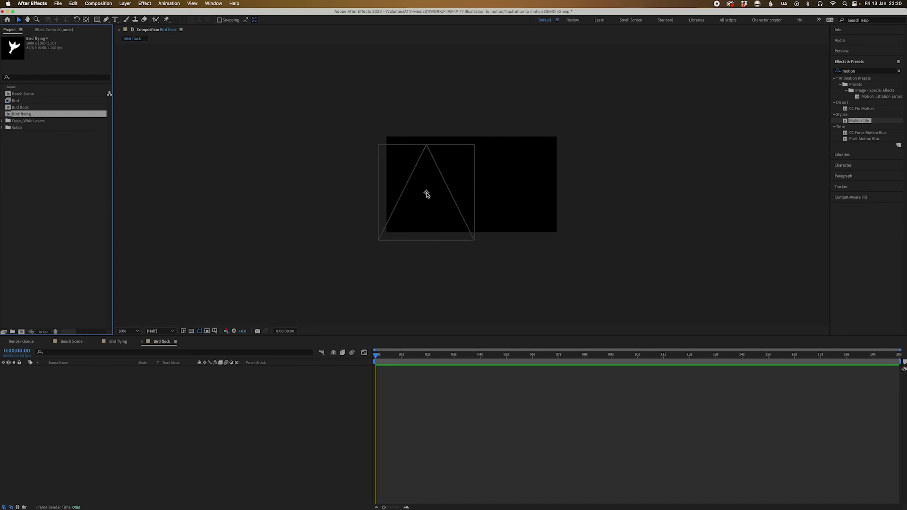
left_click_drag(475, 146, 478, 197)
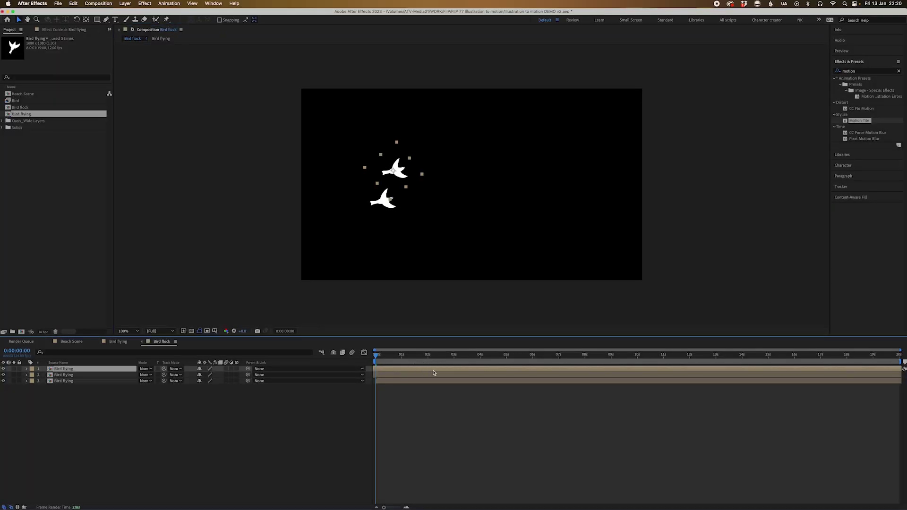
Step: Move the overlapping bird down and right, then duplicate it
left_click_drag(444, 373, 441, 364)
left_click_drag(407, 175, 429, 225)
key("w")
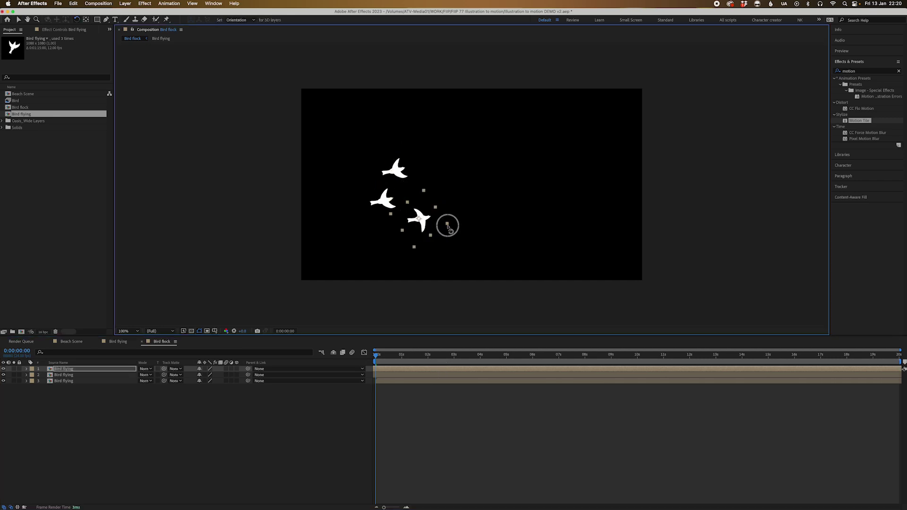
key("v")
key("ctrl+d")
Step: Move the new bird copy up and left and rotate it
left_click_drag(418, 371, 409, 372)
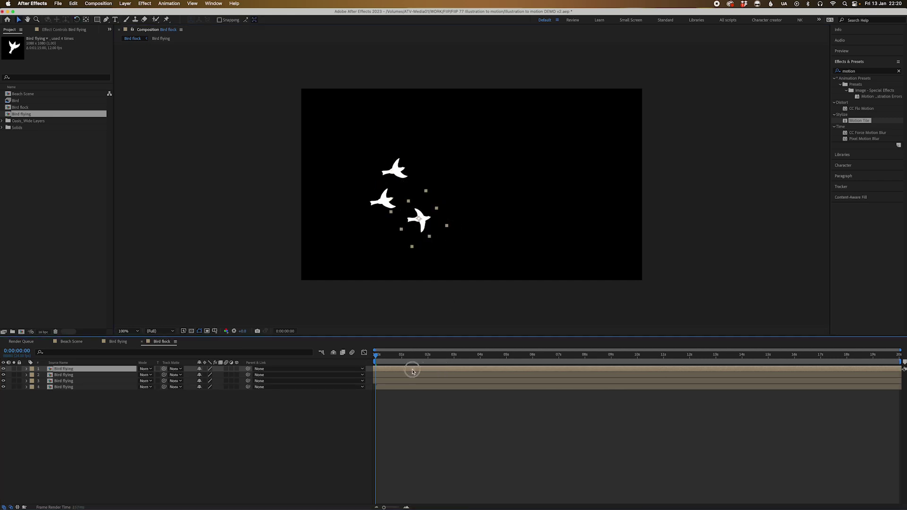
left_click_drag(422, 217, 354, 194)
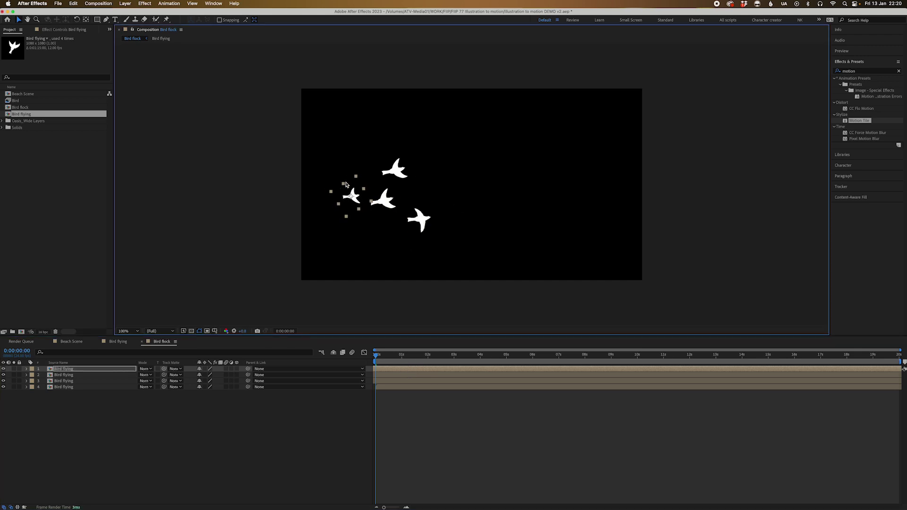
left_click_drag(355, 173, 354, 207)
left_click(437, 427)
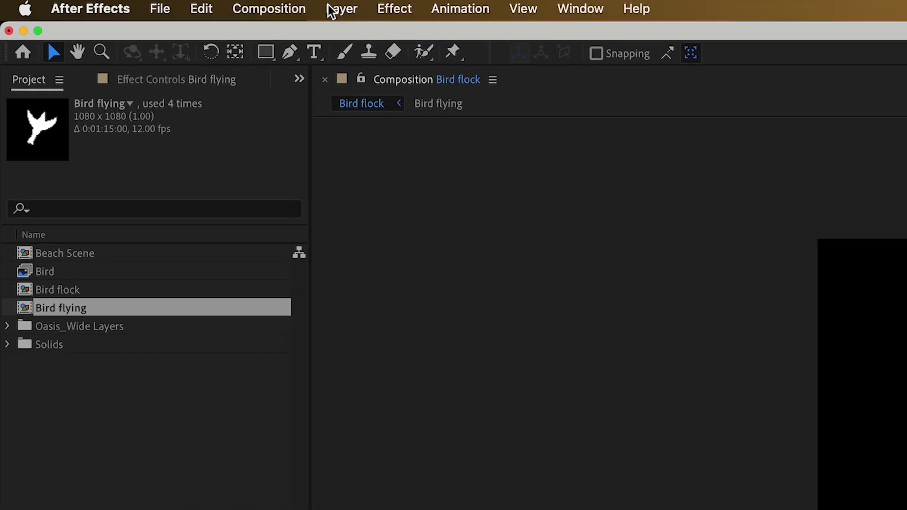
Step: Add Null 1 and parent the four bird layers to it
left_click(344, 9)
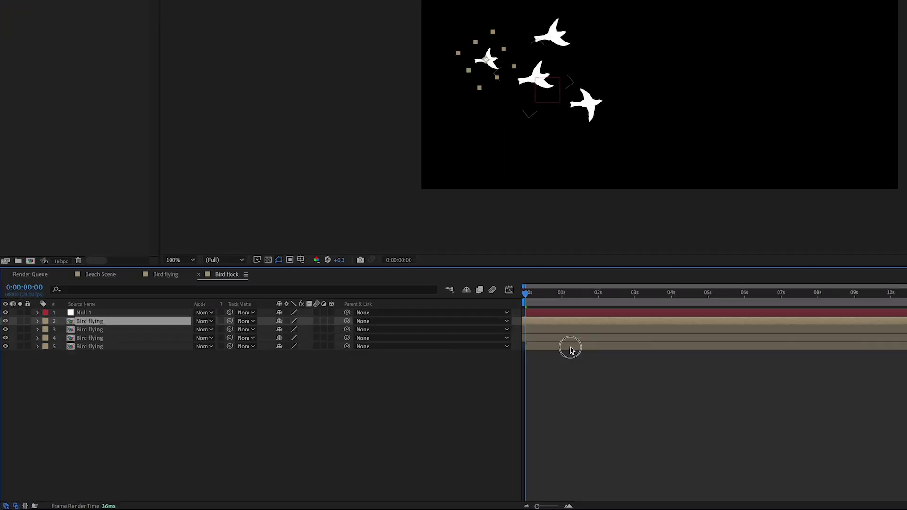
left_click(117, 346, "shift")
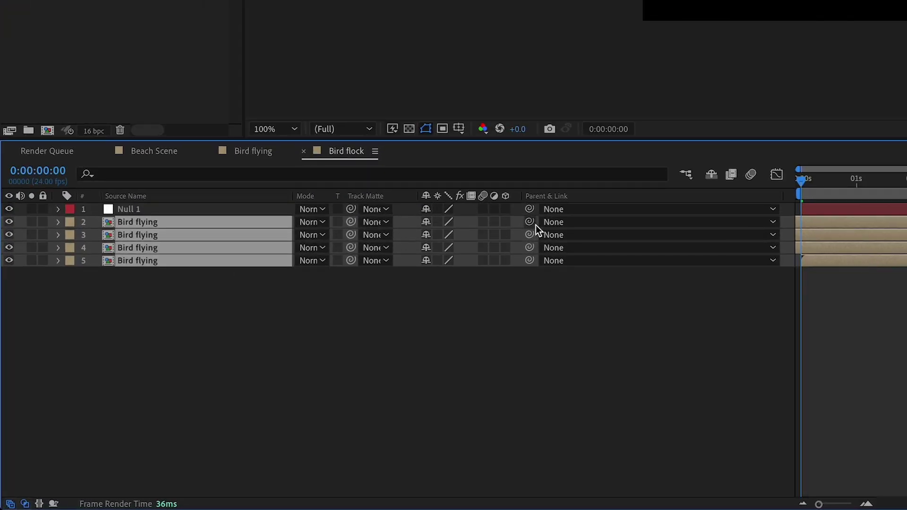
left_click_drag(529, 222, 132, 209)
left_click_drag(529, 222, 151, 209)
left_click(153, 210)
Step: Give Null 1's Position a wiggle(1,20) expression and preview the drifting flock
key("p")
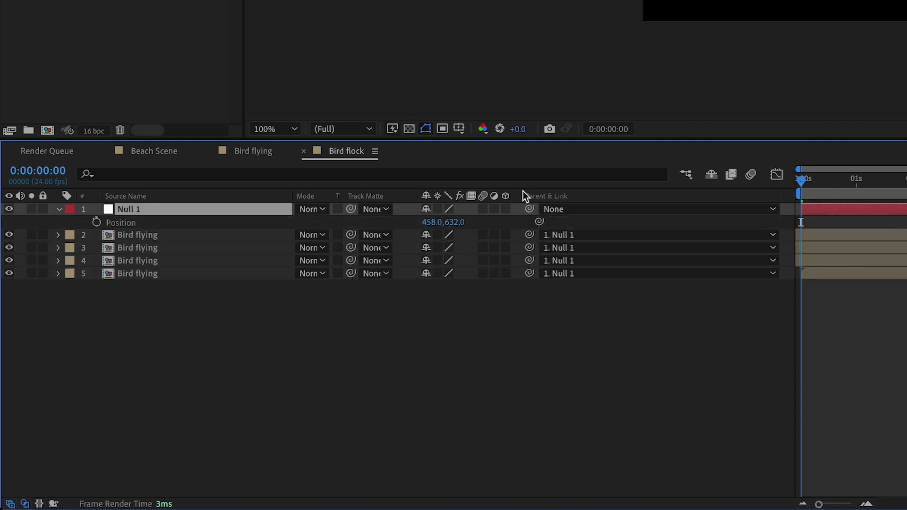
left_click(96, 222, "alt")
type("w")
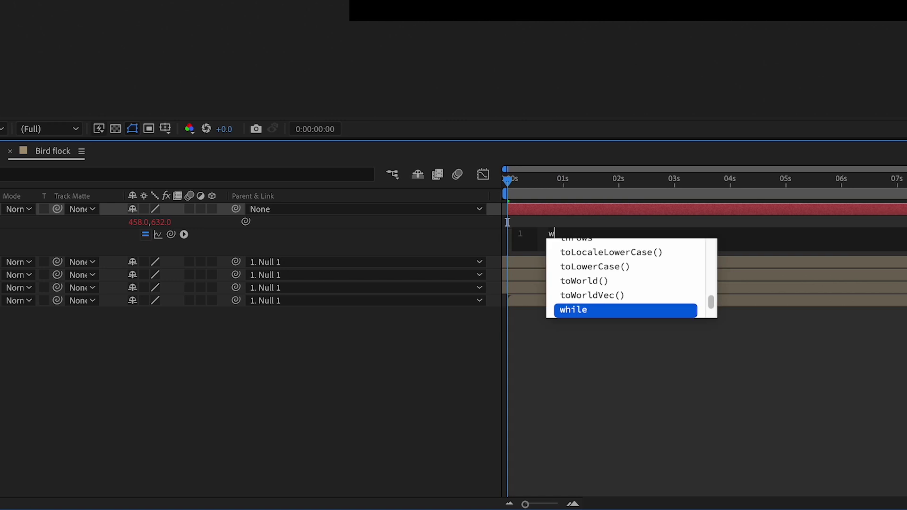
type("igg")
type("le")
key("Return")
type("1,20")
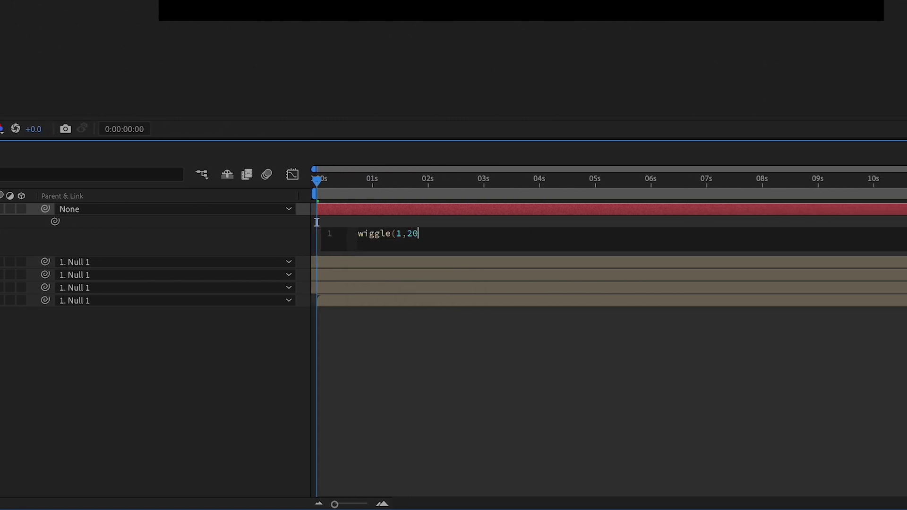
left_click(317, 222)
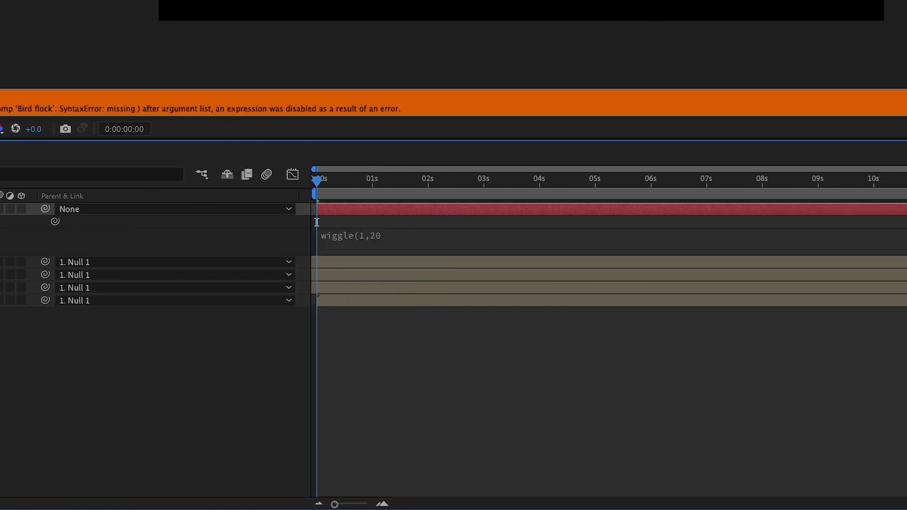
left_click(398, 245)
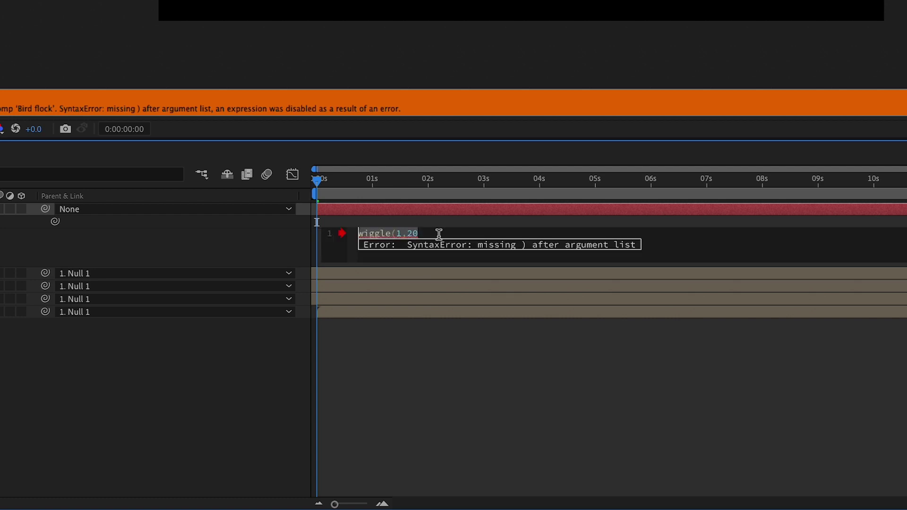
type(")")
key("KP_Enter")
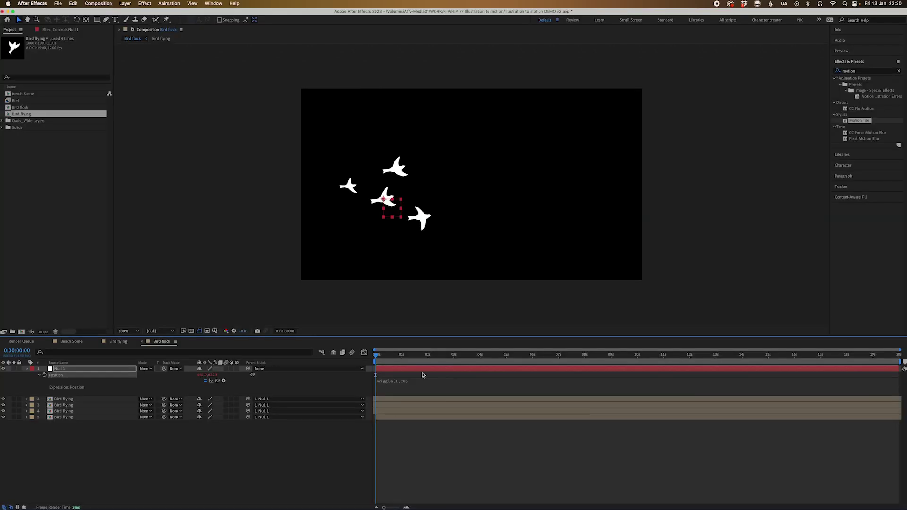
left_click_drag(394, 356, 570, 365)
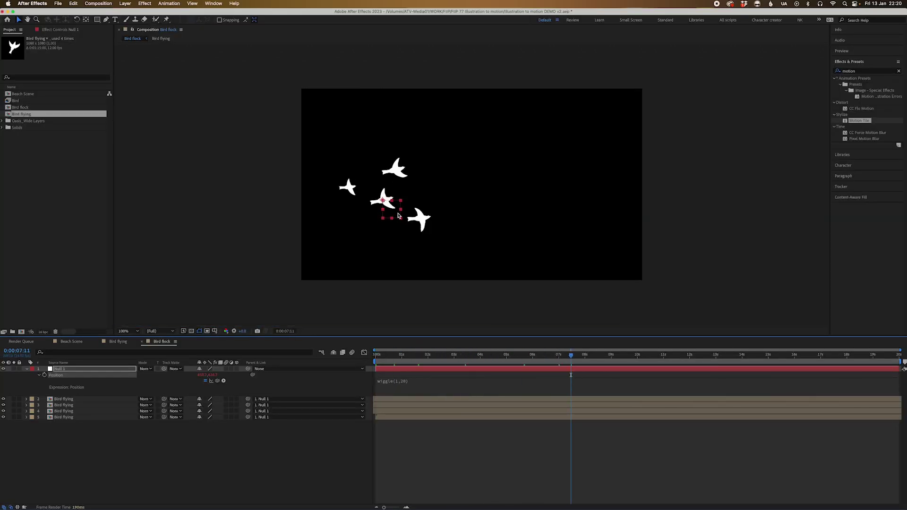
key("space")
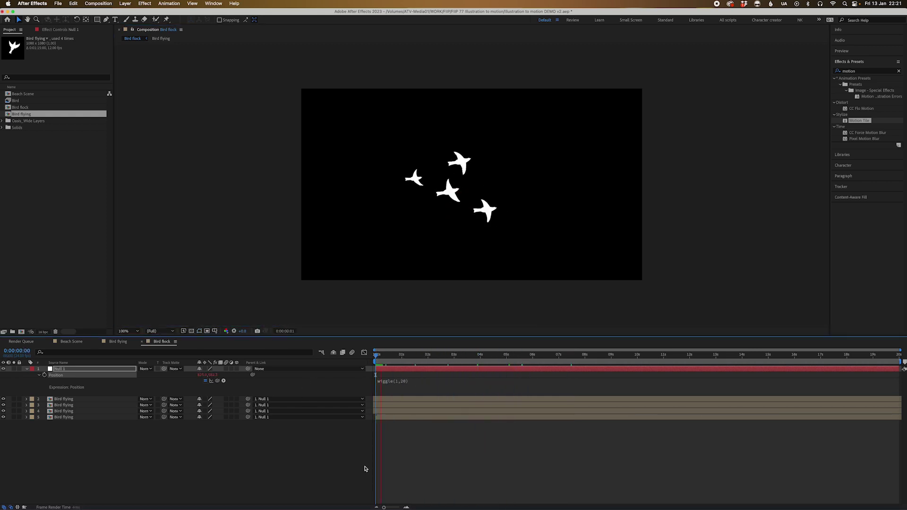
left_click(26, 174)
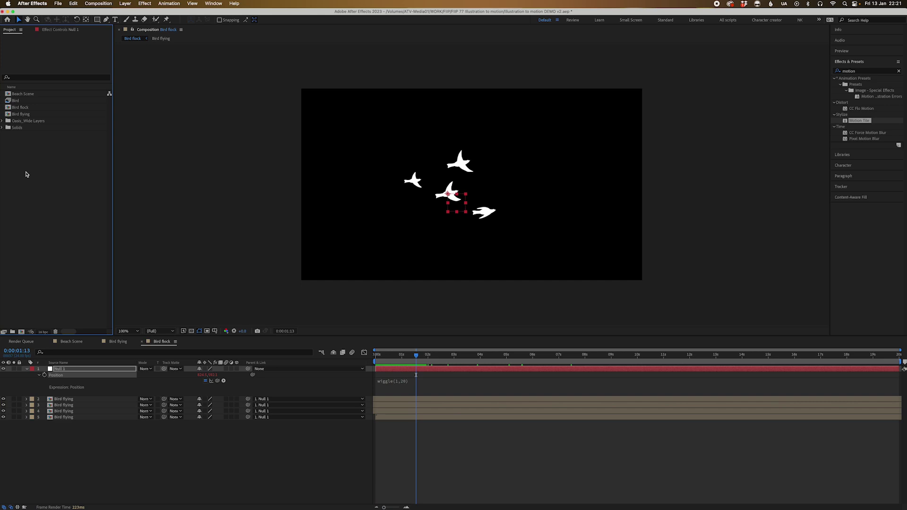
Step: Open Beach Scene at 15 seconds and add Bird flock as a layer above Clouds
left_click(22, 114)
double_click(29, 96)
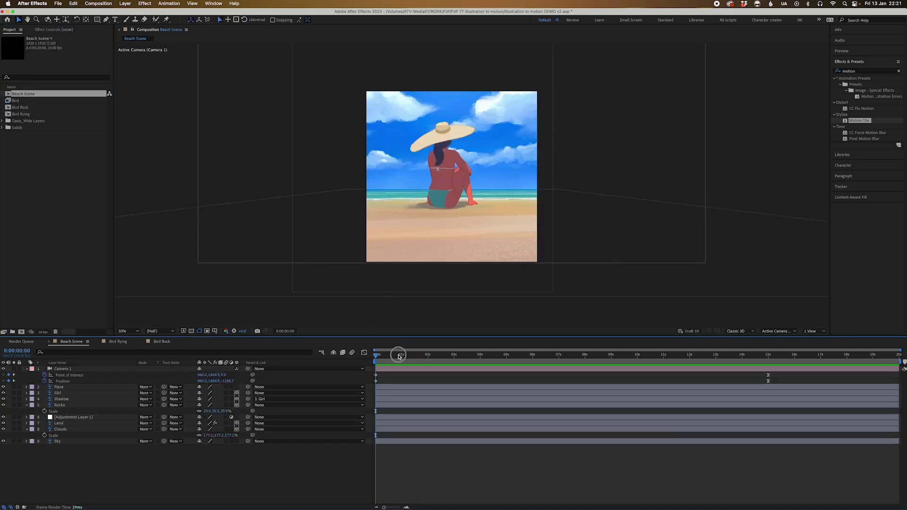
left_click(692, 354)
left_click(767, 363)
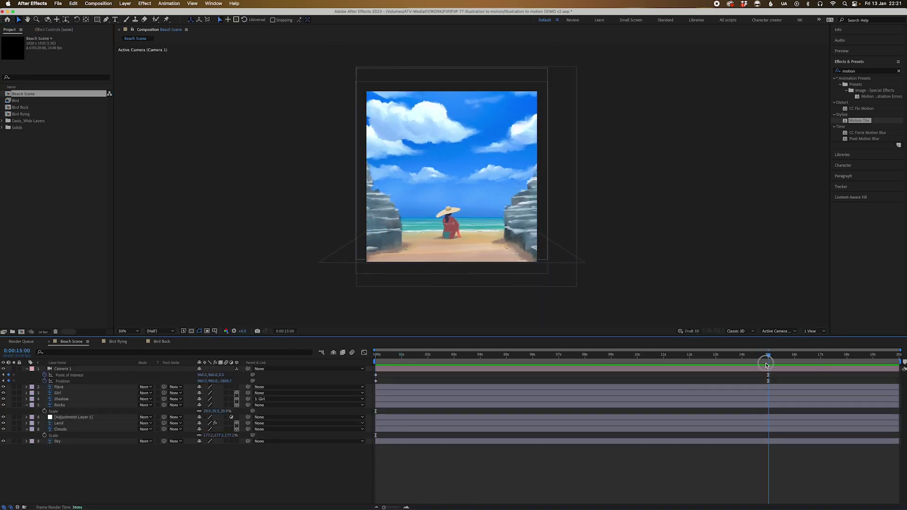
left_click(58, 160)
left_click_drag(28, 115, 74, 434)
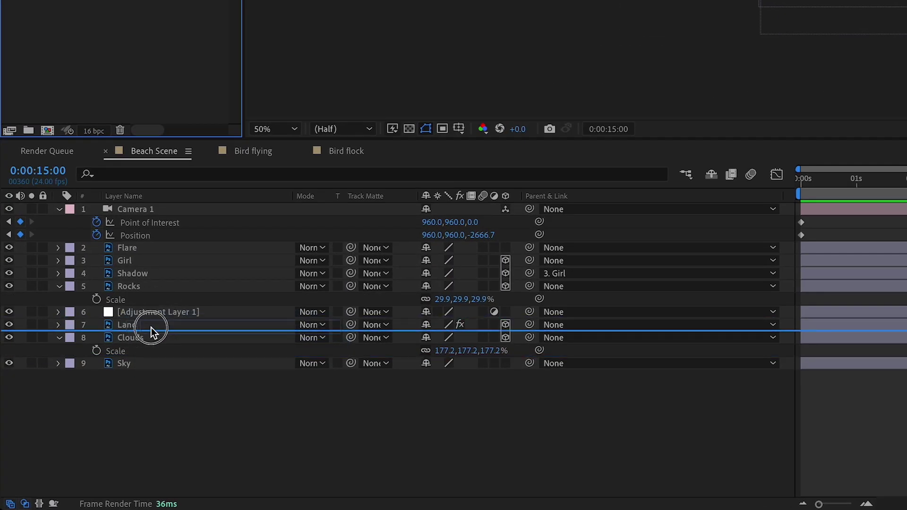
left_click_drag(160, 349, 151, 327)
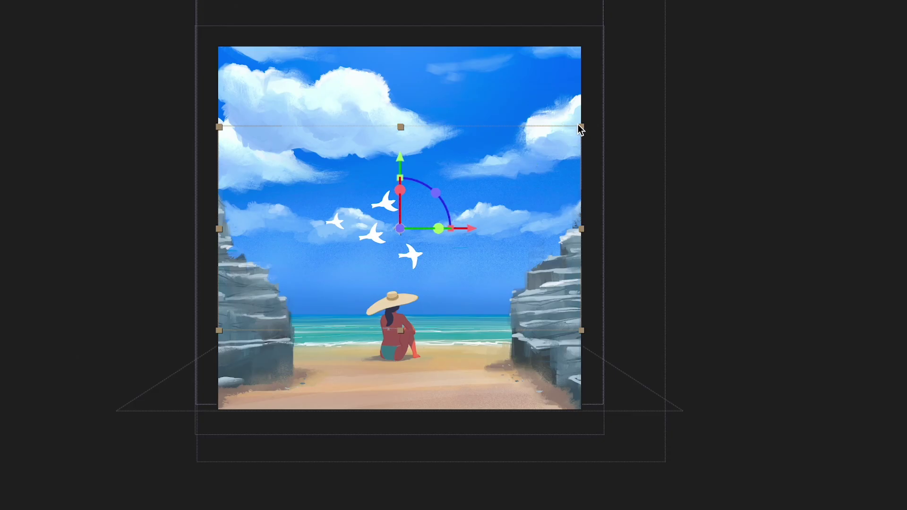
Step: Rotate and tilt the flock counter-clockwise, then move it left and down in the sky
left_click(435, 229)
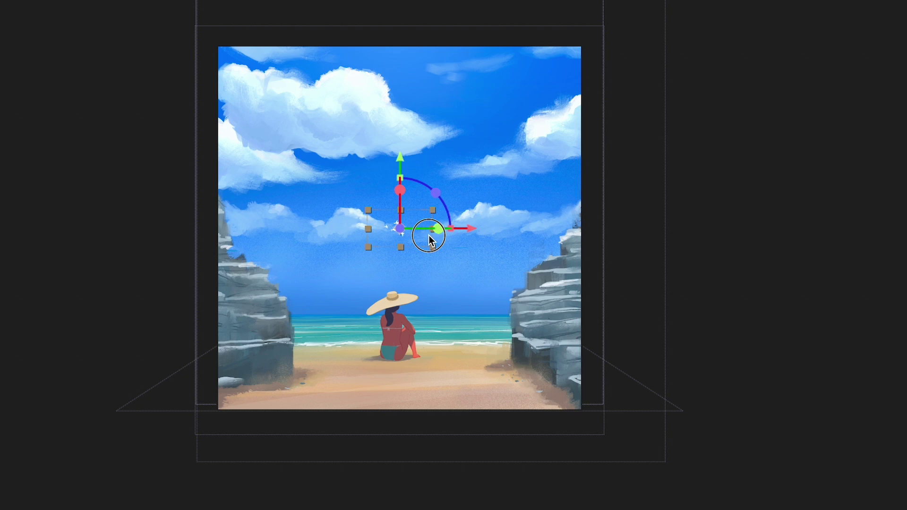
mouse_move(446, 209)
left_mouse_down()
mouse_move(431, 193)
mouse_move(446, 221)
left_mouse_up()
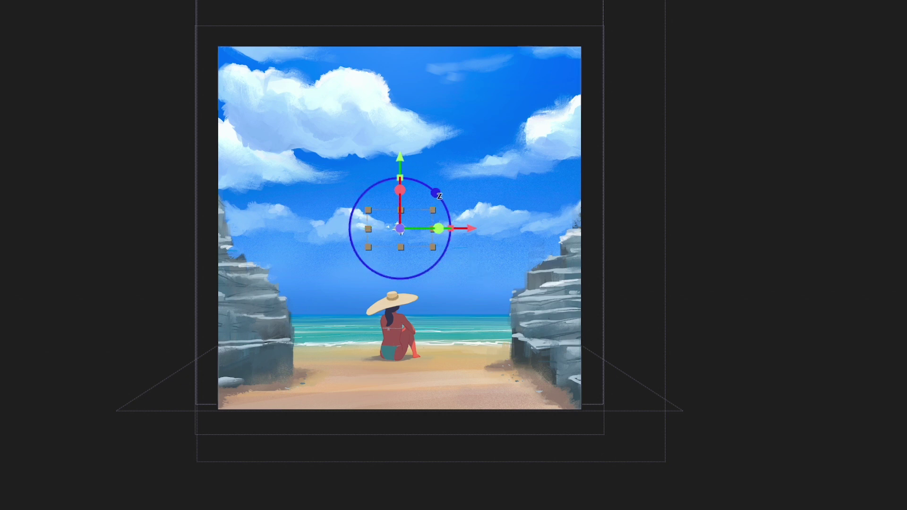
left_click_drag(434, 248, 413, 247)
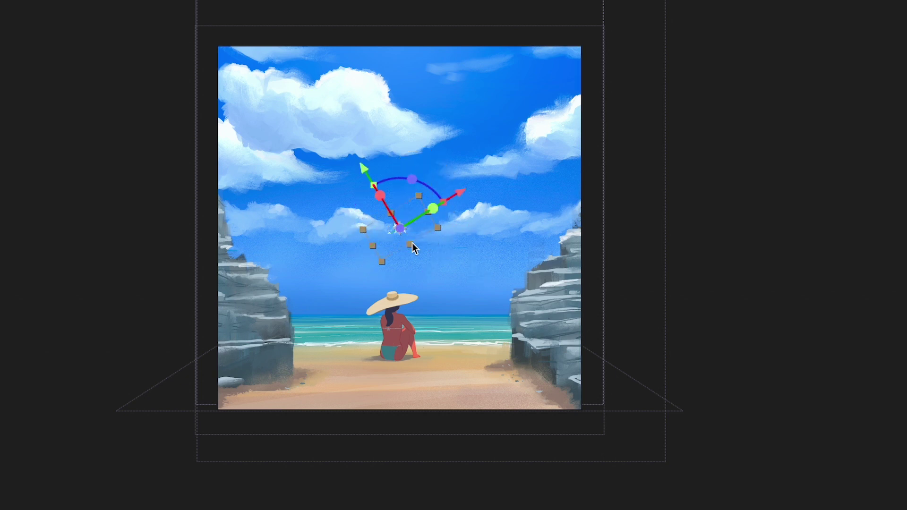
left_click_drag(413, 247, 376, 264)
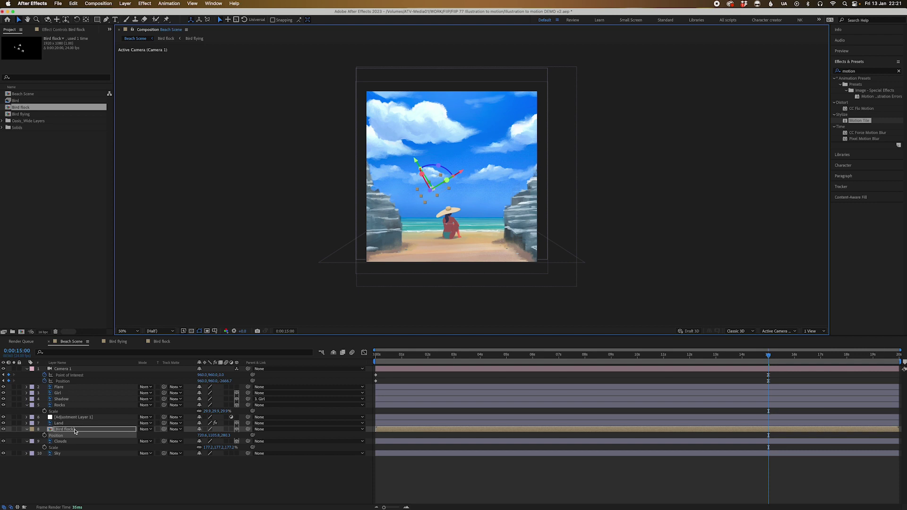
Step: Show the Clouds layer's Position and check the earlier camera move, returning to 15 seconds
key("ctrl+Down")
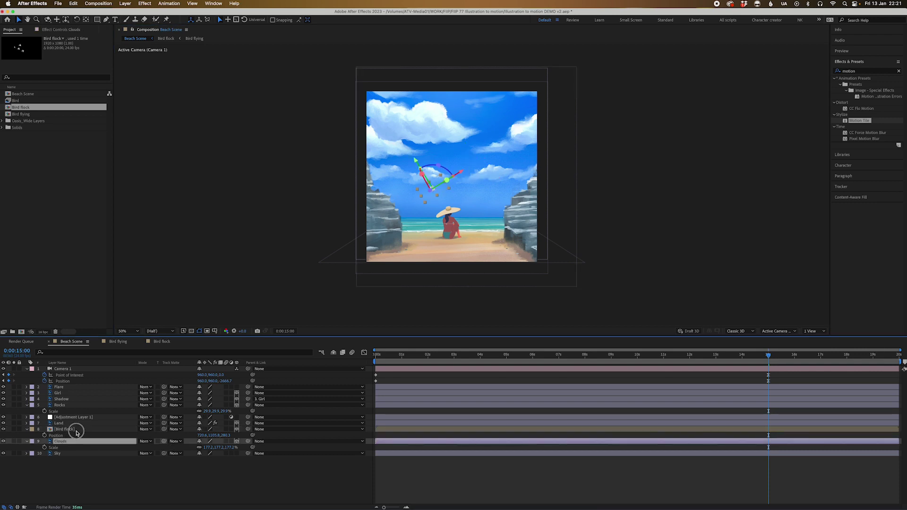
left_click(77, 430)
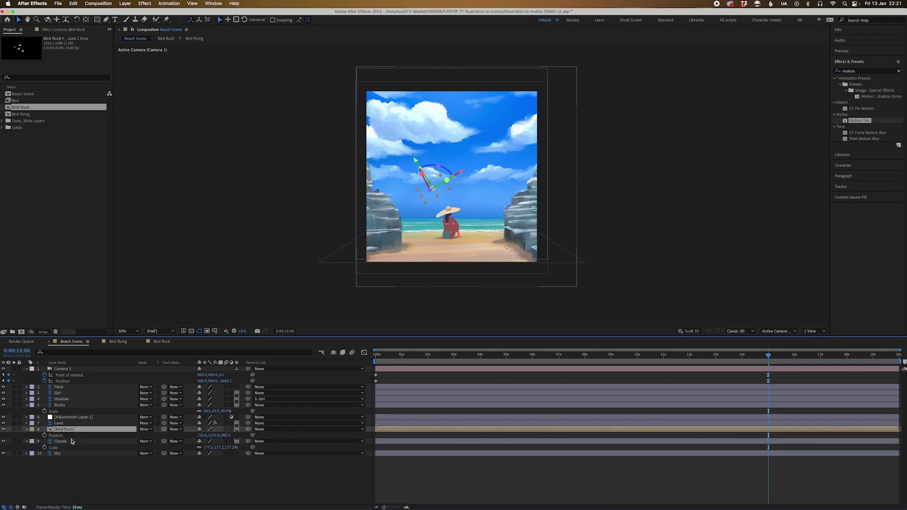
left_click(71, 441)
key("p")
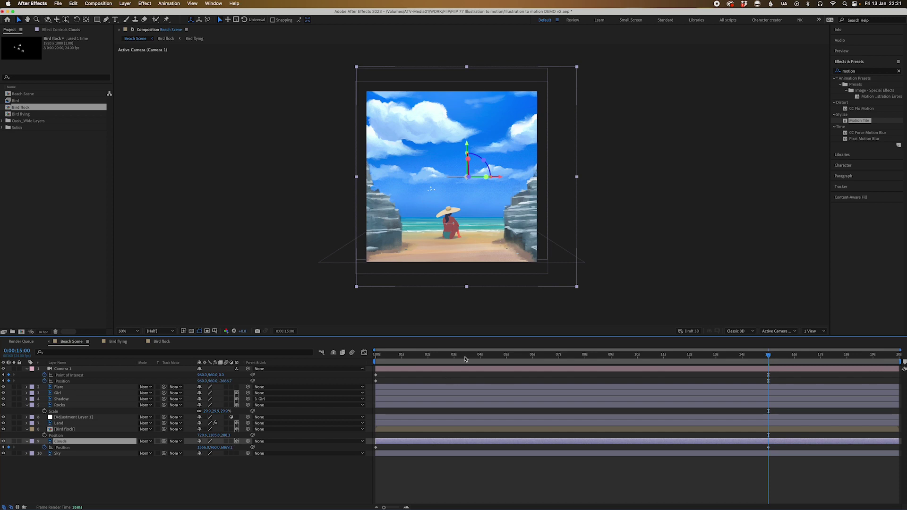
left_click_drag(758, 361, 479, 390)
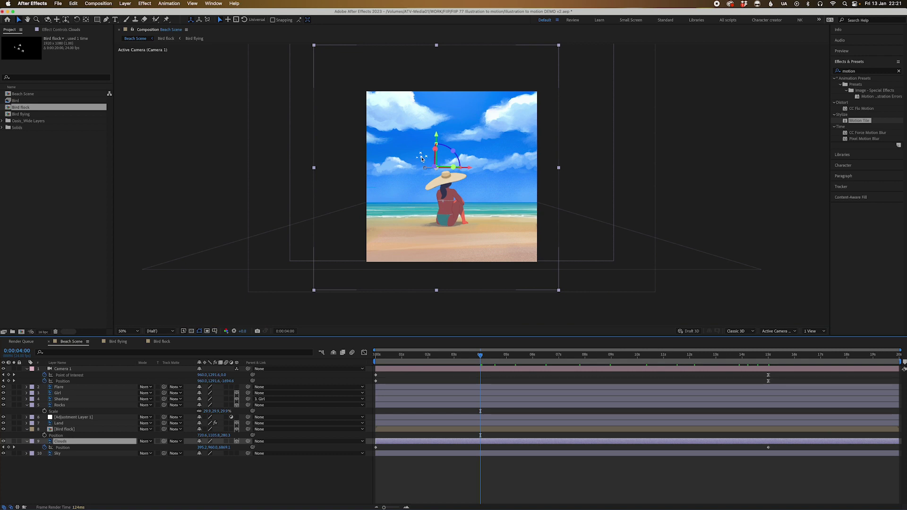
left_click_drag(739, 361, 769, 360)
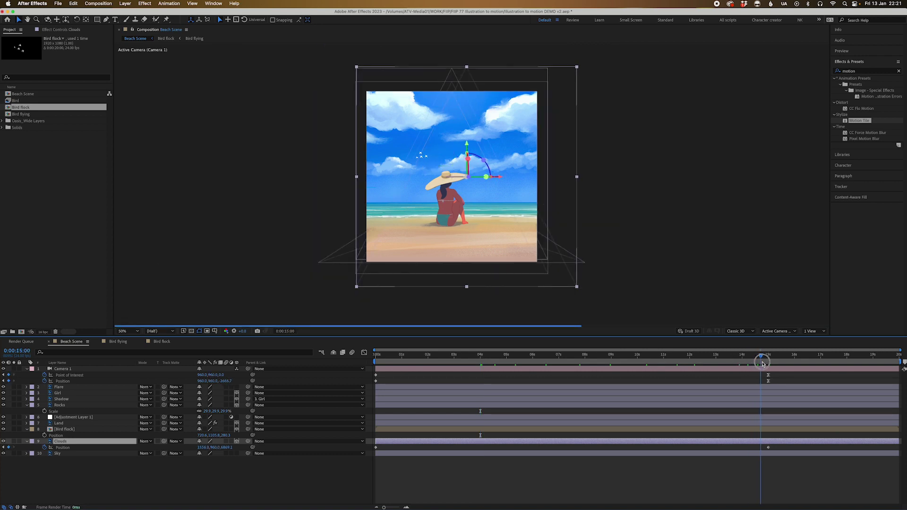
Step: Set the Bird flock's Z Position to the clouds' depth of 6869.1
left_click(73, 430)
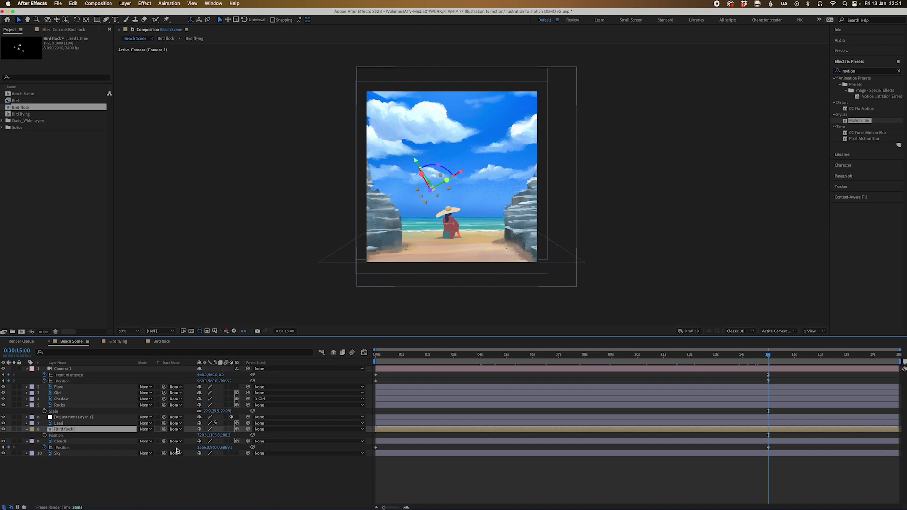
left_click(65, 443)
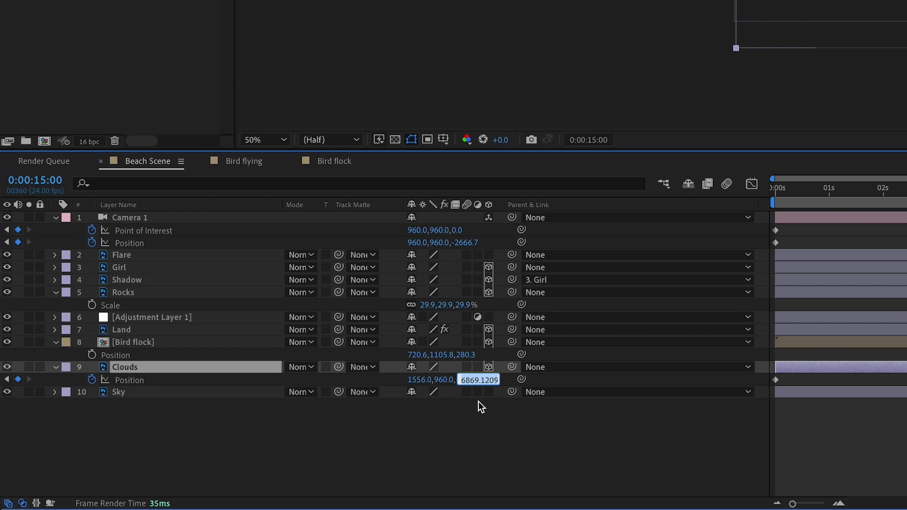
left_click(478, 403)
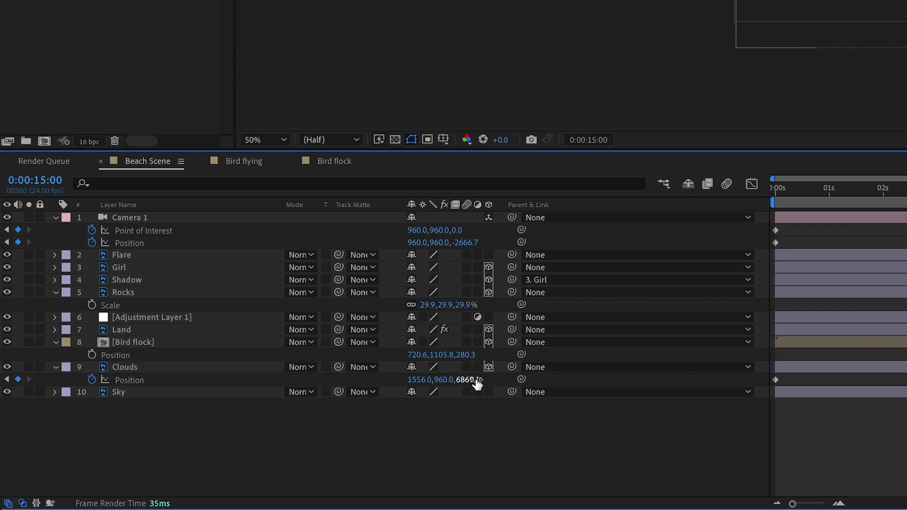
left_click(476, 383)
left_click(495, 430)
left_click(464, 355)
left_click(503, 434)
Step: Scale the flock up to about 92% and move it toward the lower left
left_click(234, 429)
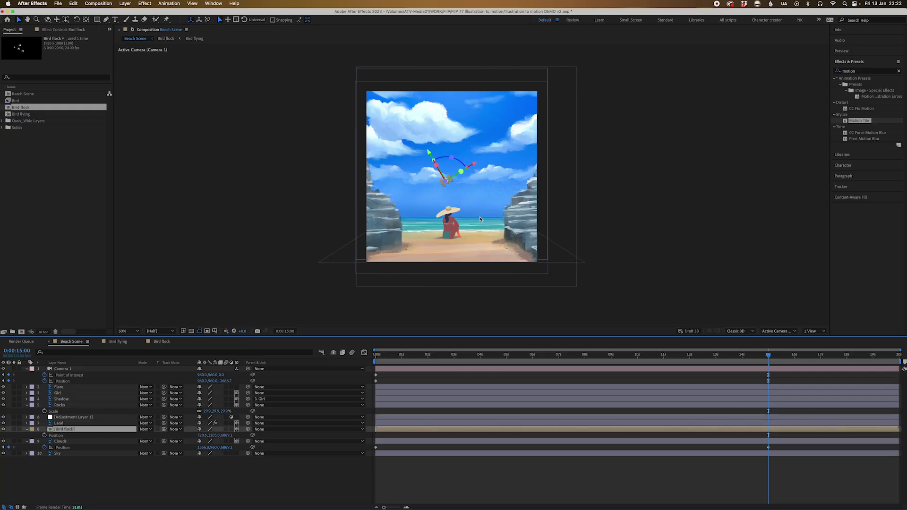
left_click_drag(206, 434, 234, 430)
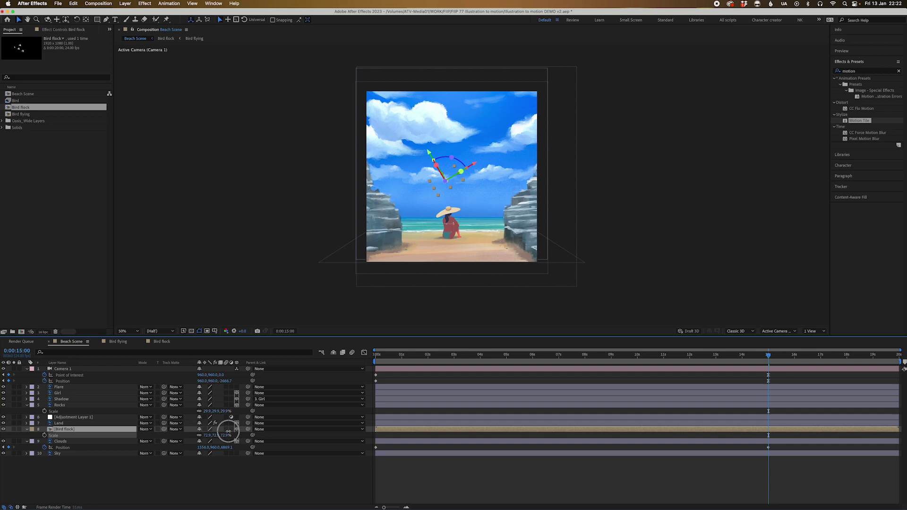
key("Return")
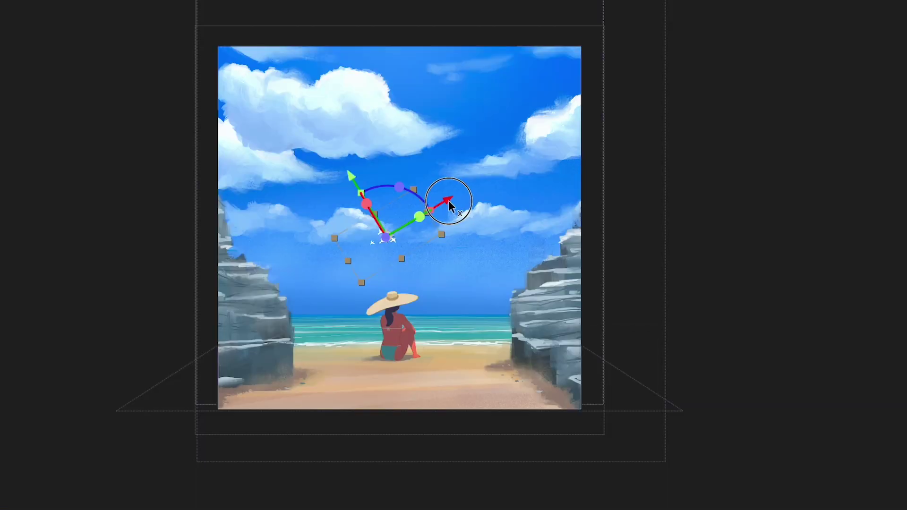
left_click_drag(473, 166, 410, 204)
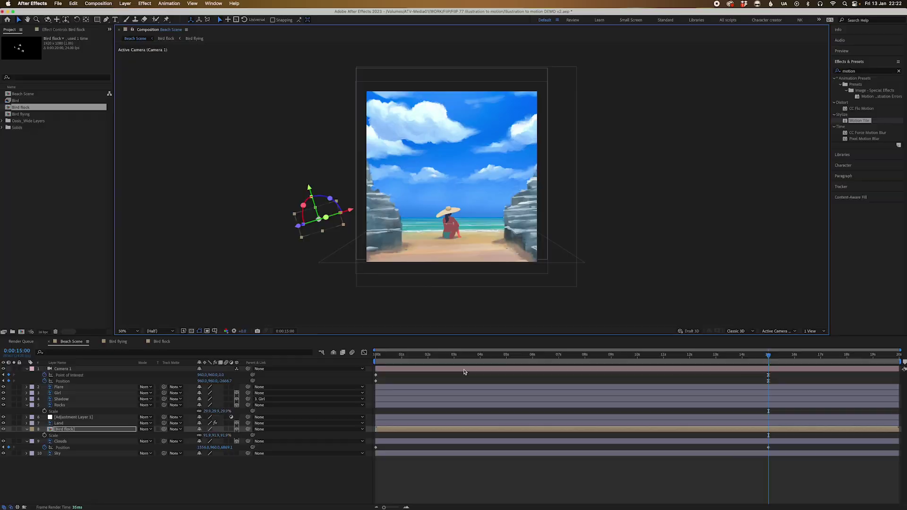
Step: Show the flock's Position at the scene start for its off-frame keyframe, then return near 15 seconds
key("Home")
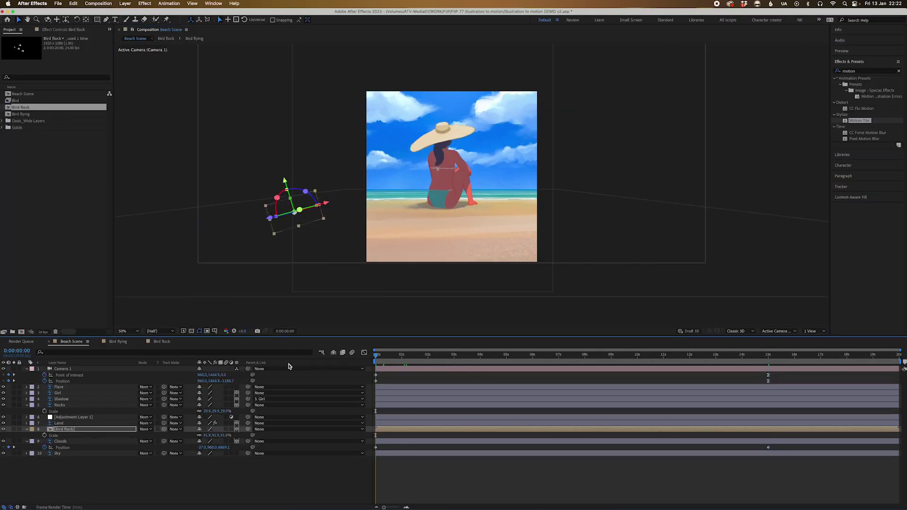
key("p")
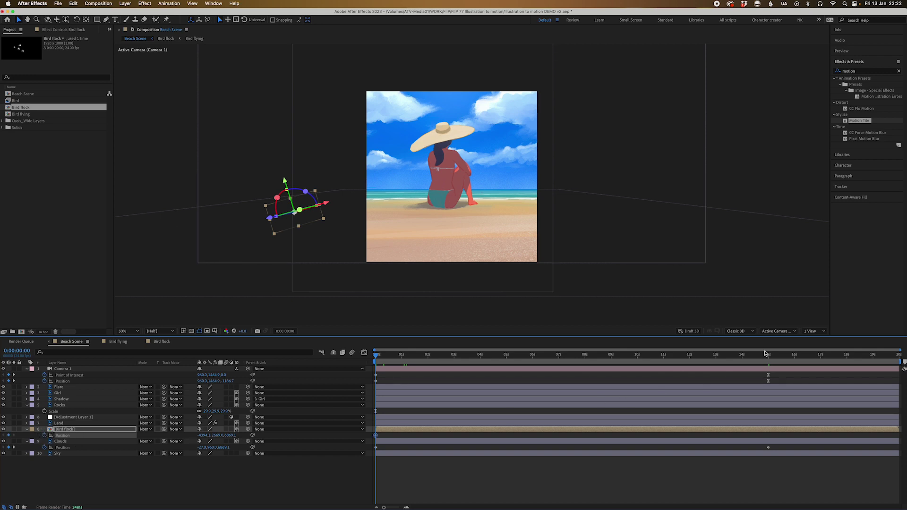
left_click(762, 354)
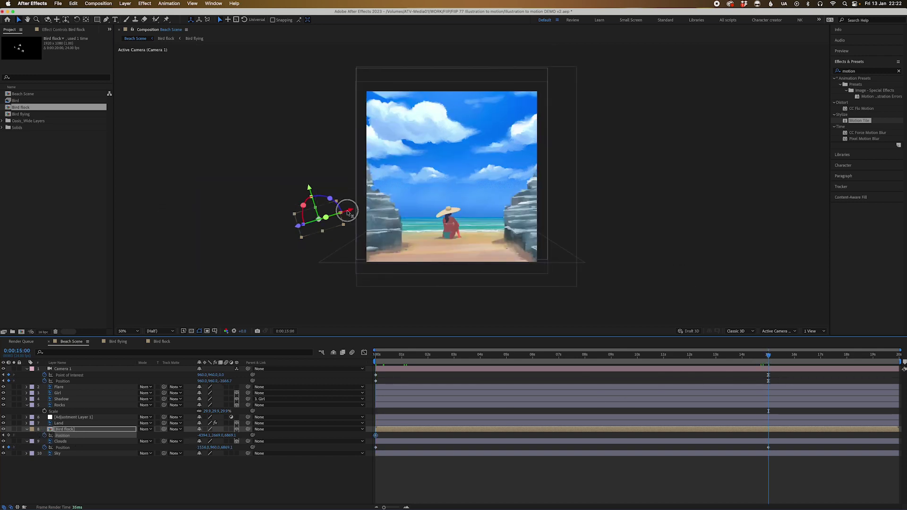